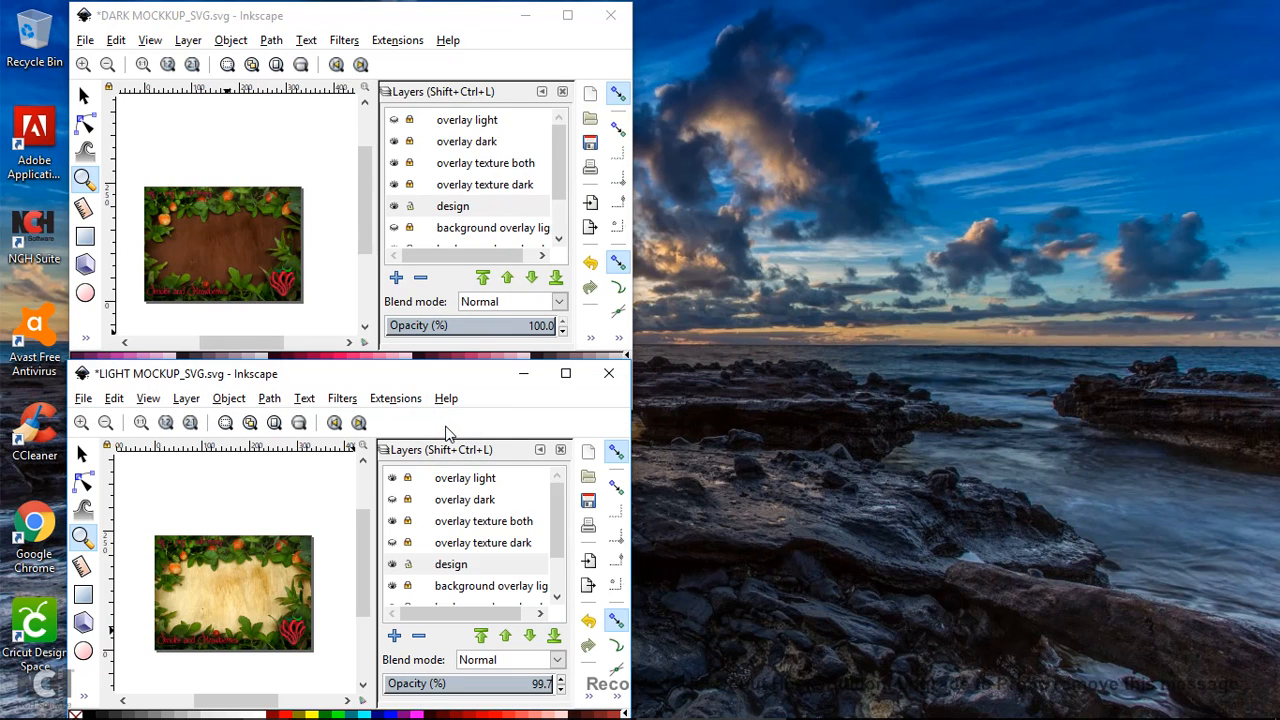
# Maximize the light mockup window, zoom to 38% and center the card in view
pyautogui.click(575, 382)
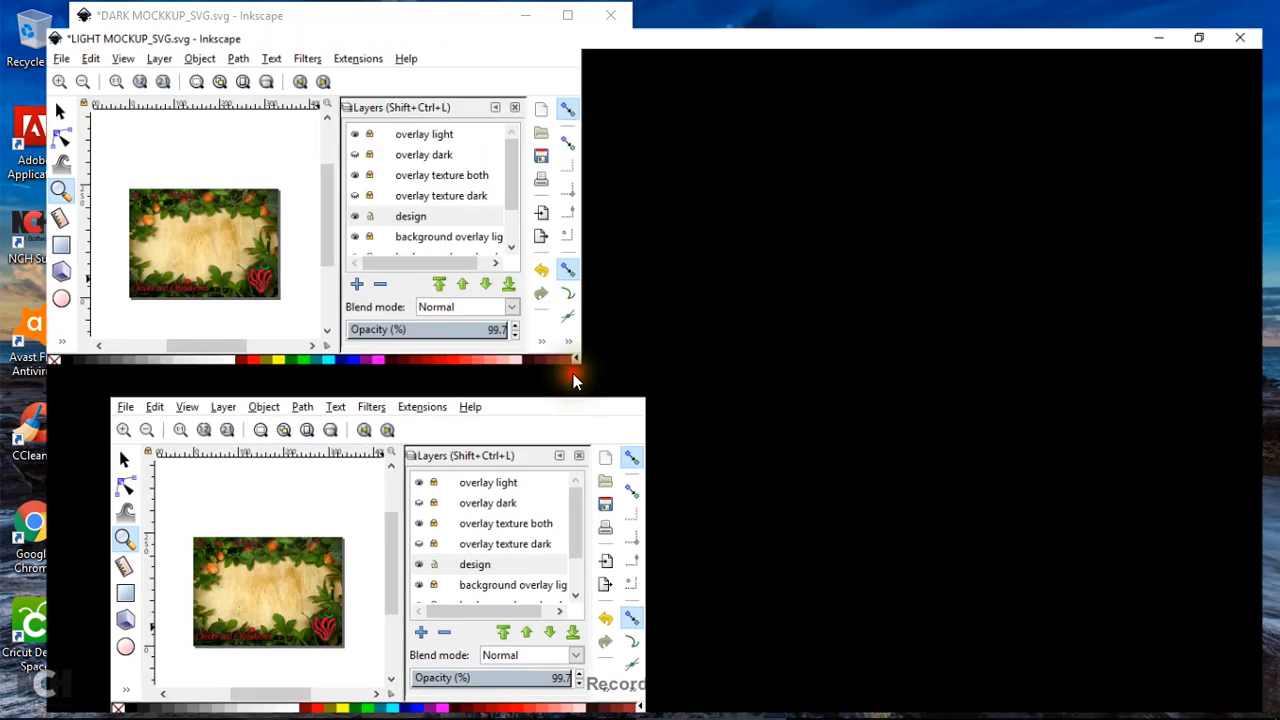
pyautogui.click(326, 215)
pyautogui.click(326, 215)
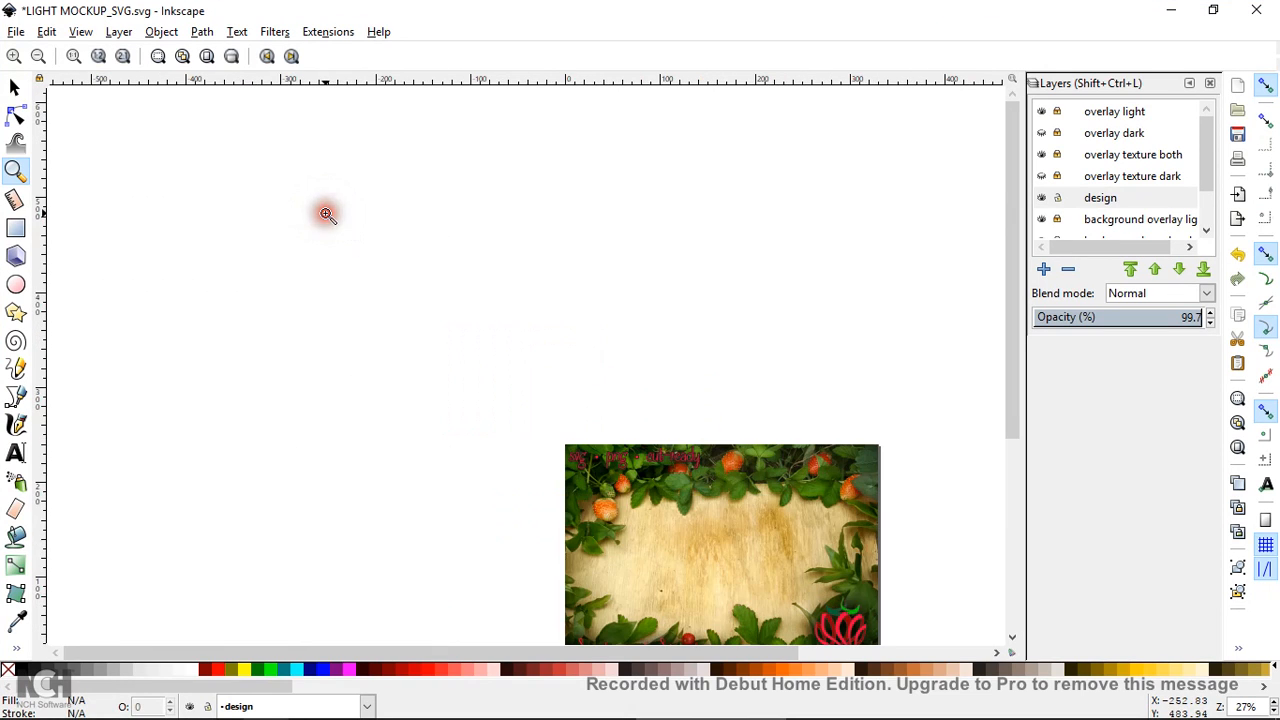
pyautogui.click(338, 283)
pyautogui.moveTo(456, 650); pyautogui.dragTo(594, 651)
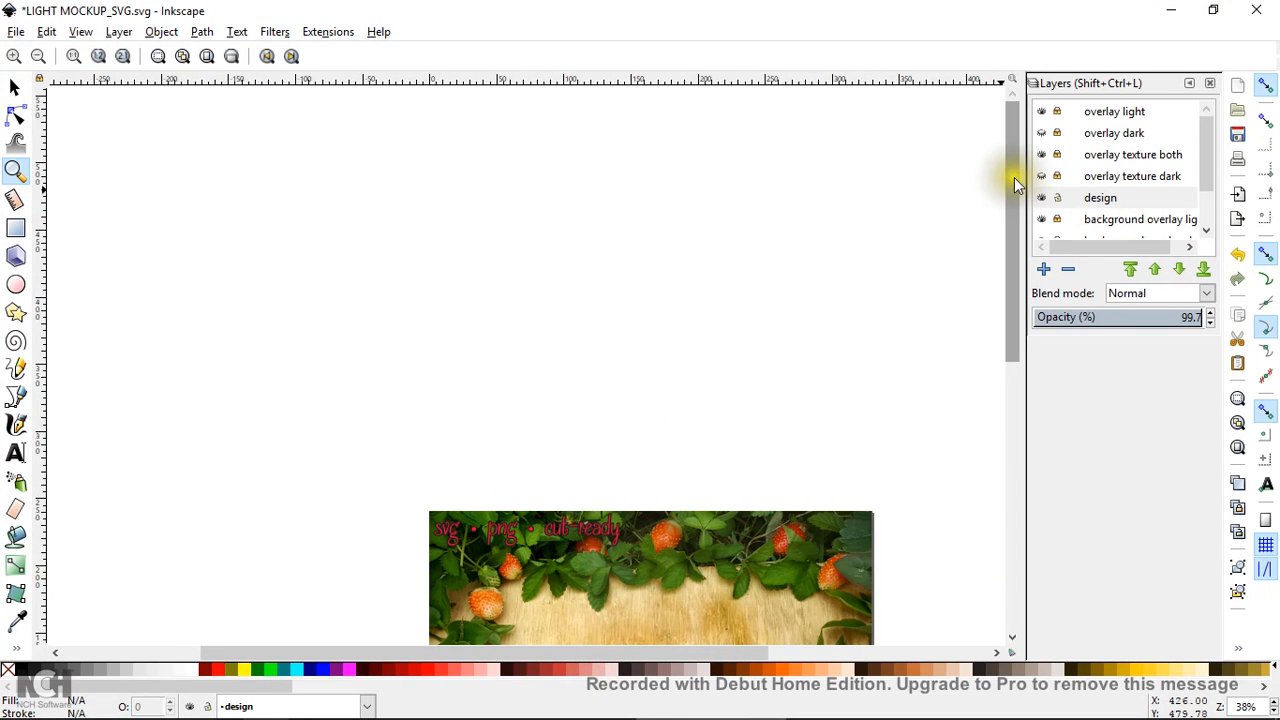
pyautogui.moveTo(1014, 177); pyautogui.dragTo(999, 321)
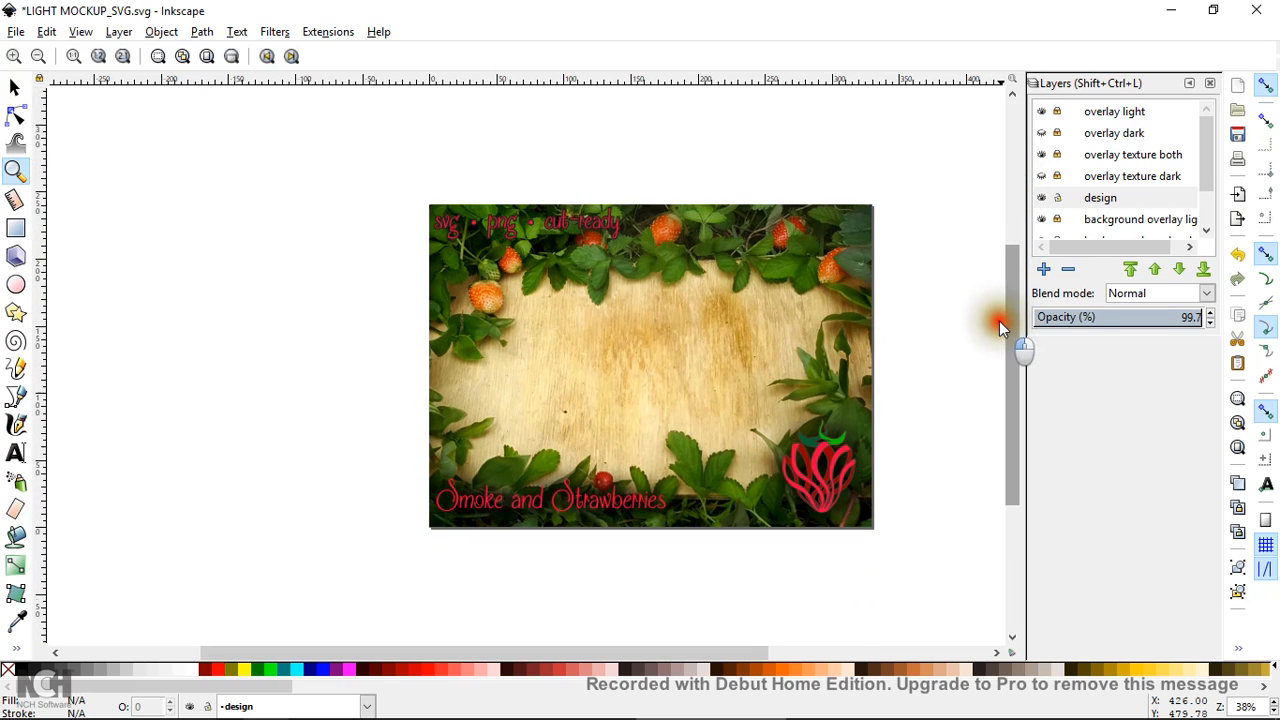
# Import 'autism ball svg' into the light mockup through File > Import
pyautogui.click(14, 35)
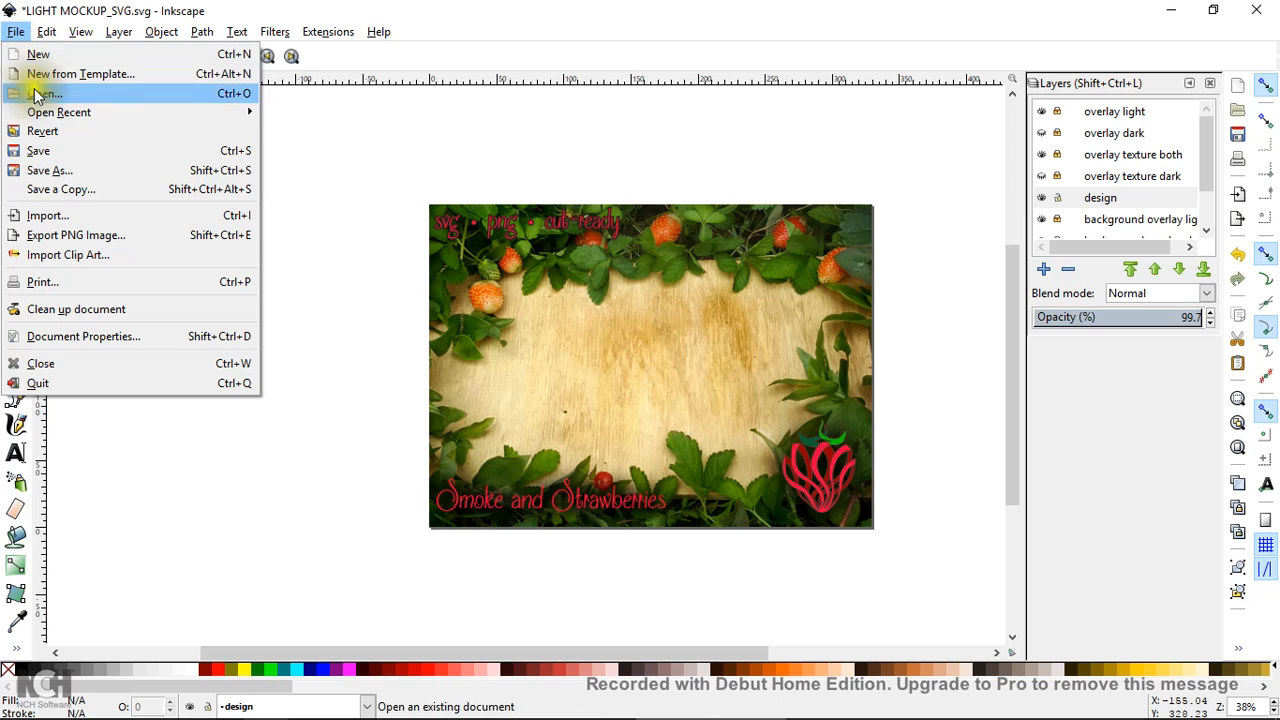
pyautogui.click(75, 215)
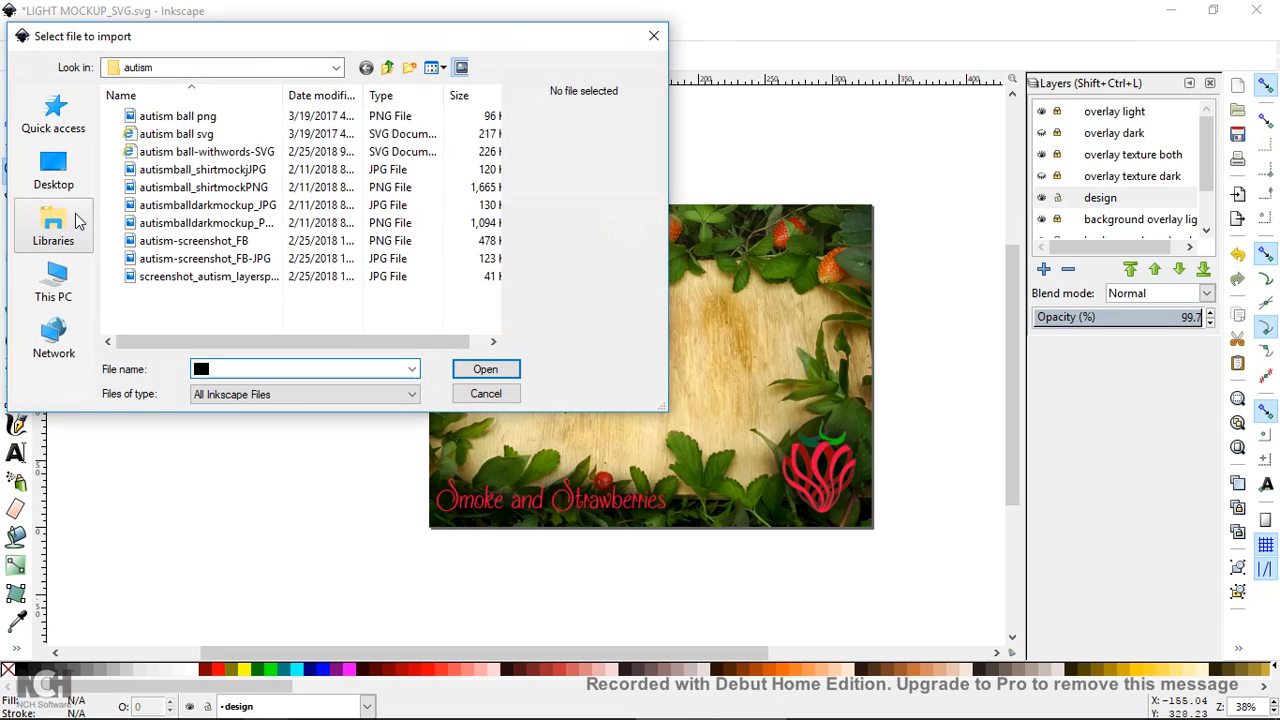
pyautogui.click(228, 133)
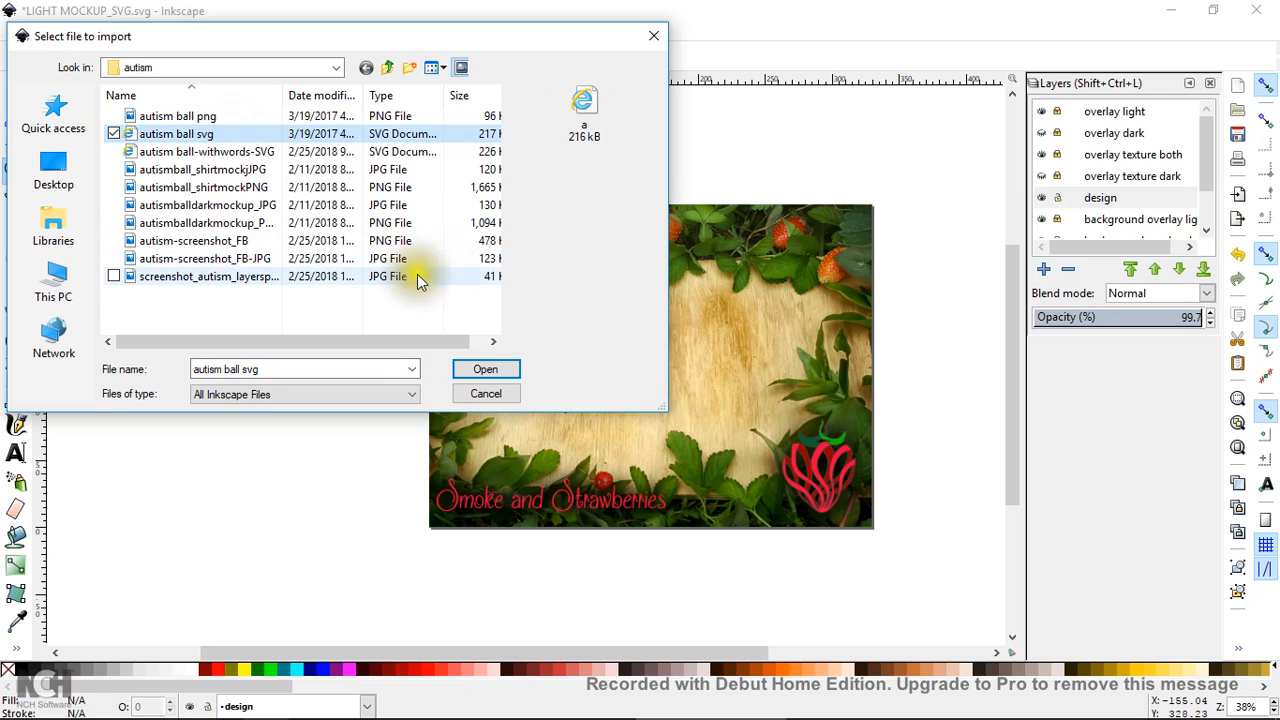
pyautogui.click(486, 369)
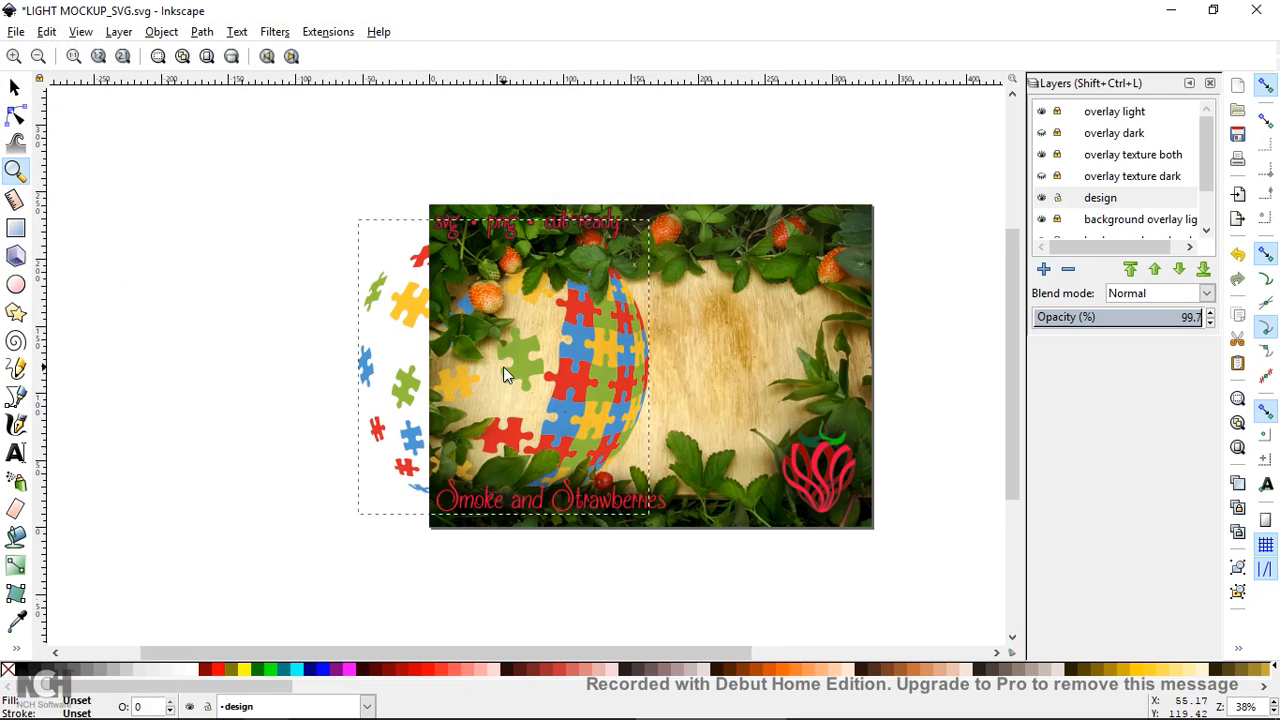
# Shrink the imported puzzle ball to about half size and move it onto the card's centre
pyautogui.click(14, 87)
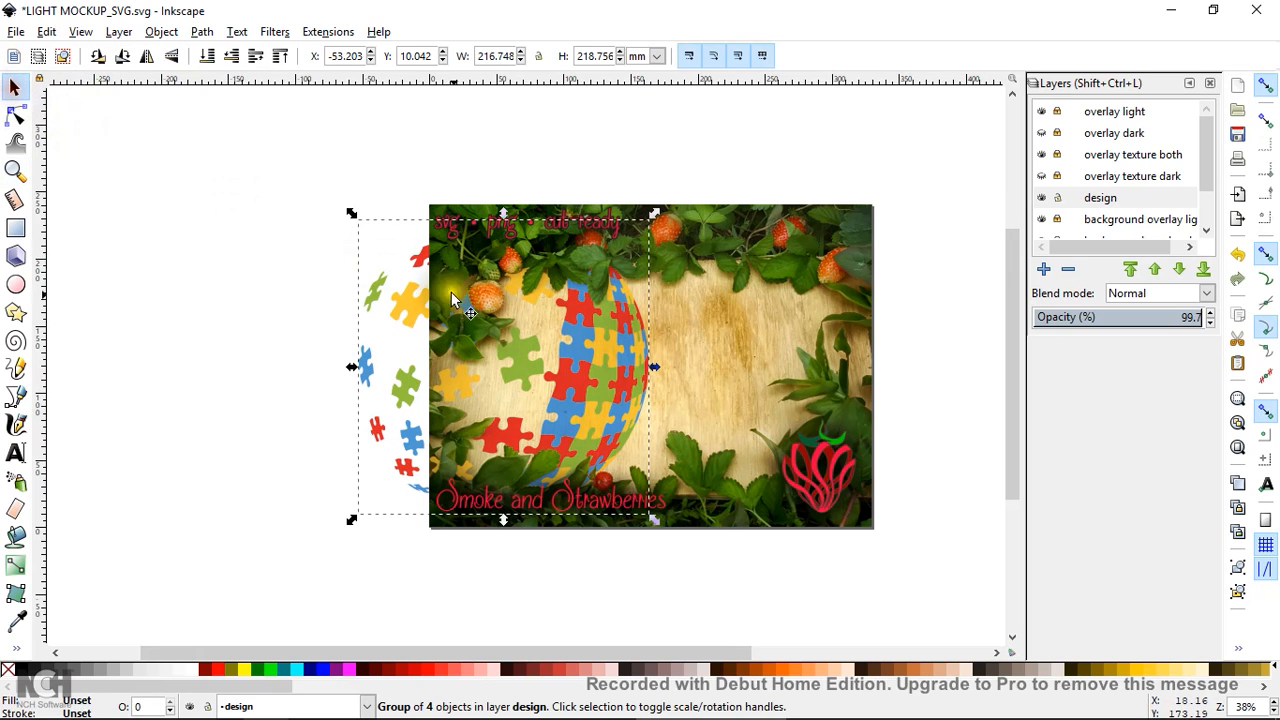
pyautogui.moveTo(566, 360); pyautogui.dragTo(323, 272)
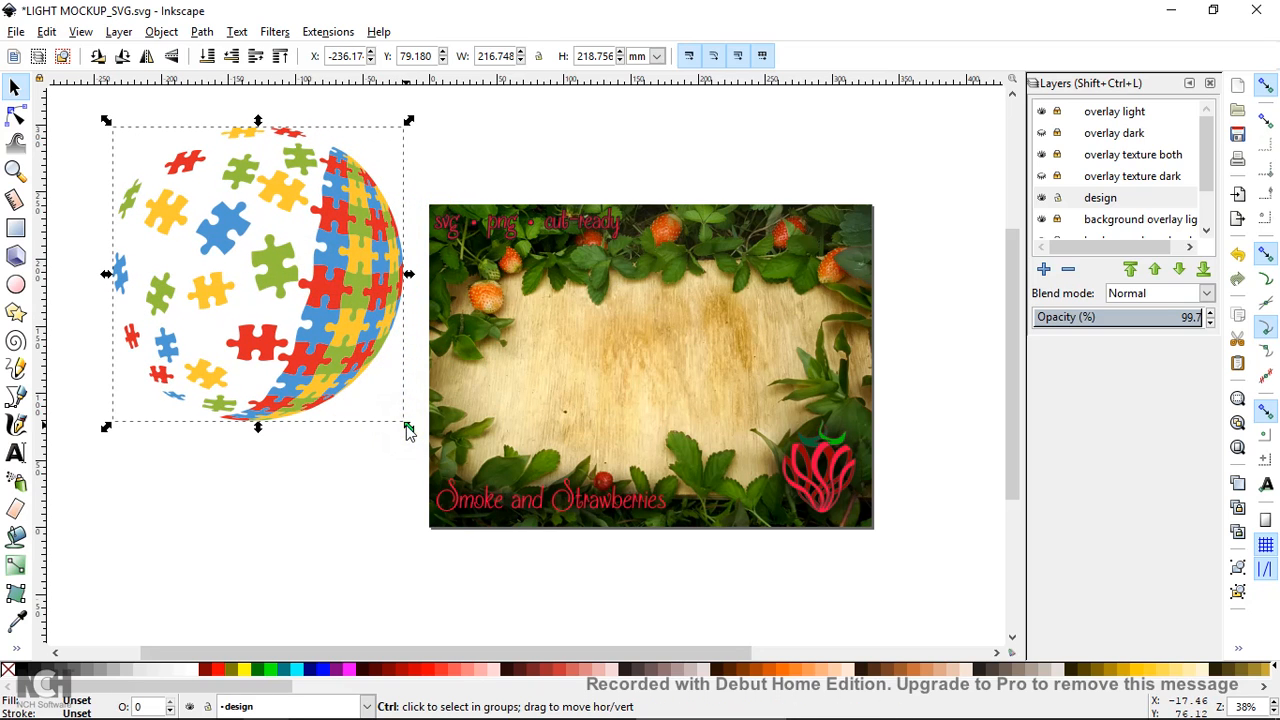
pyautogui.click(413, 433)
pyautogui.moveTo(413, 433); pyautogui.dragTo(335, 292)
pyautogui.moveTo(245, 210); pyautogui.dragTo(697, 370)
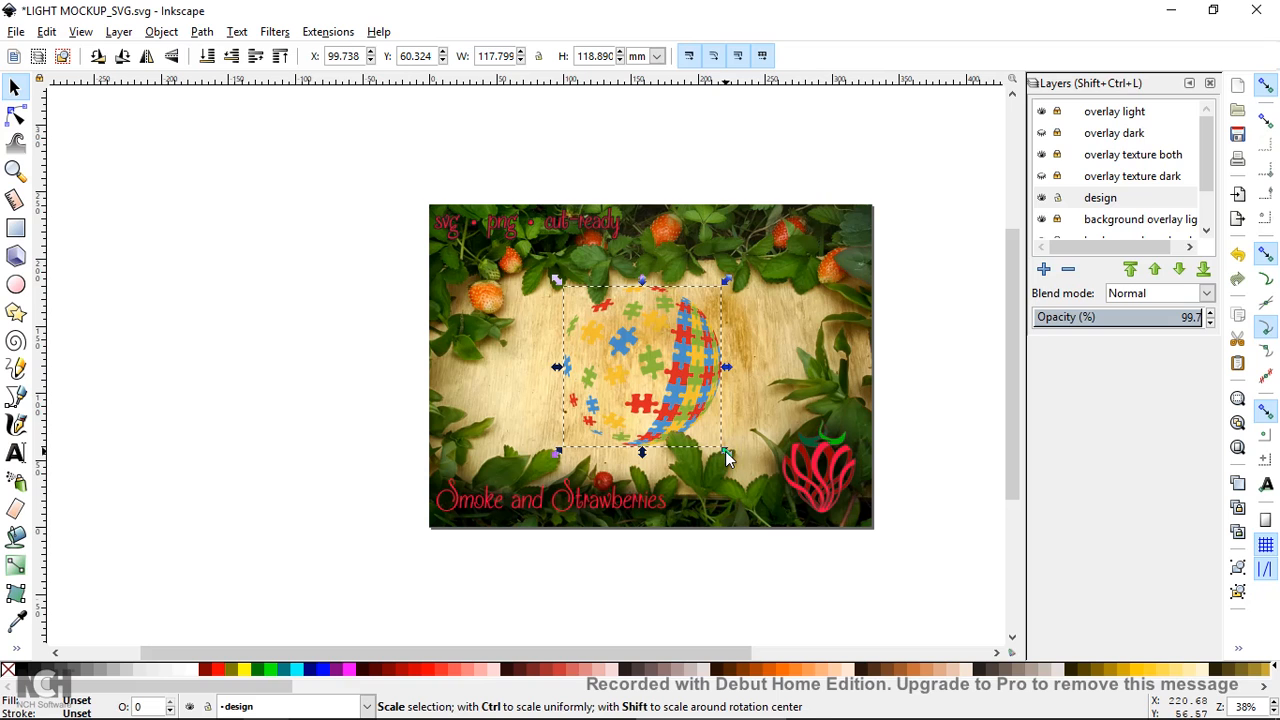
# Fine-tune the ball to 133.291 × 134.526 mm centred on the card, then bring the dark mockup forward
pyautogui.moveTo(727, 458); pyautogui.dragTo(765, 505)
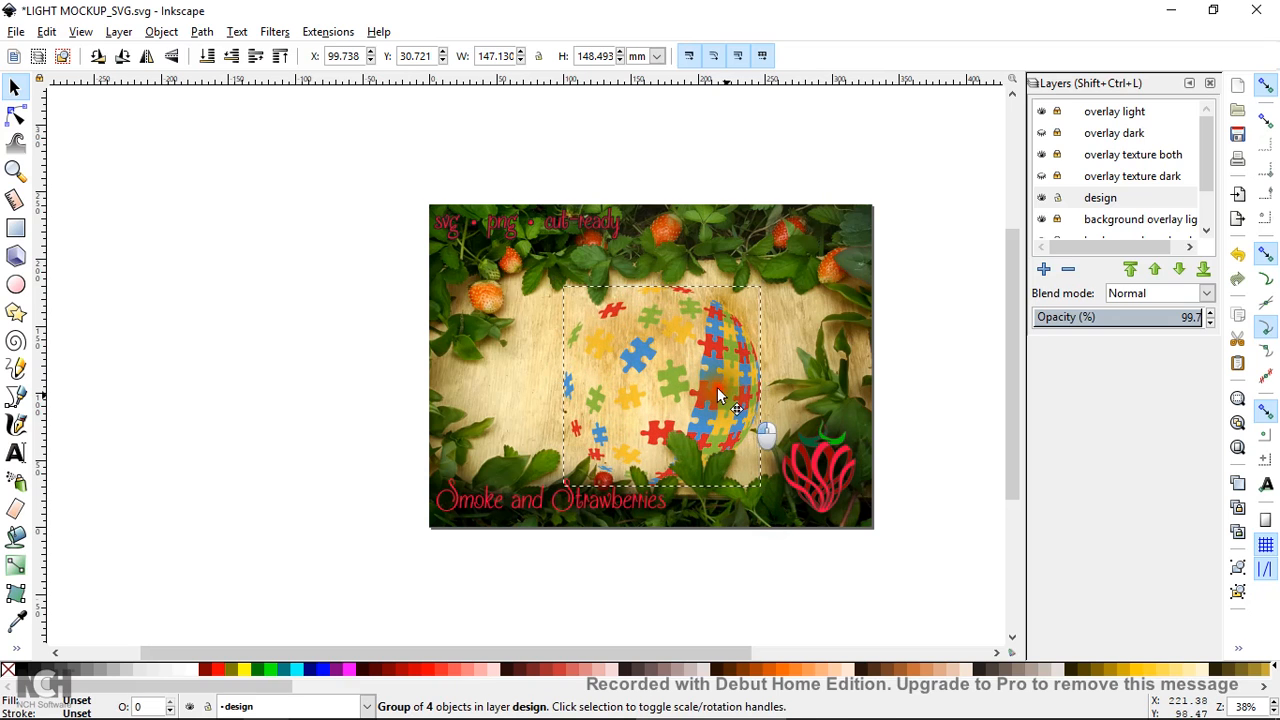
pyautogui.moveTo(717, 389); pyautogui.dragTo(707, 378)
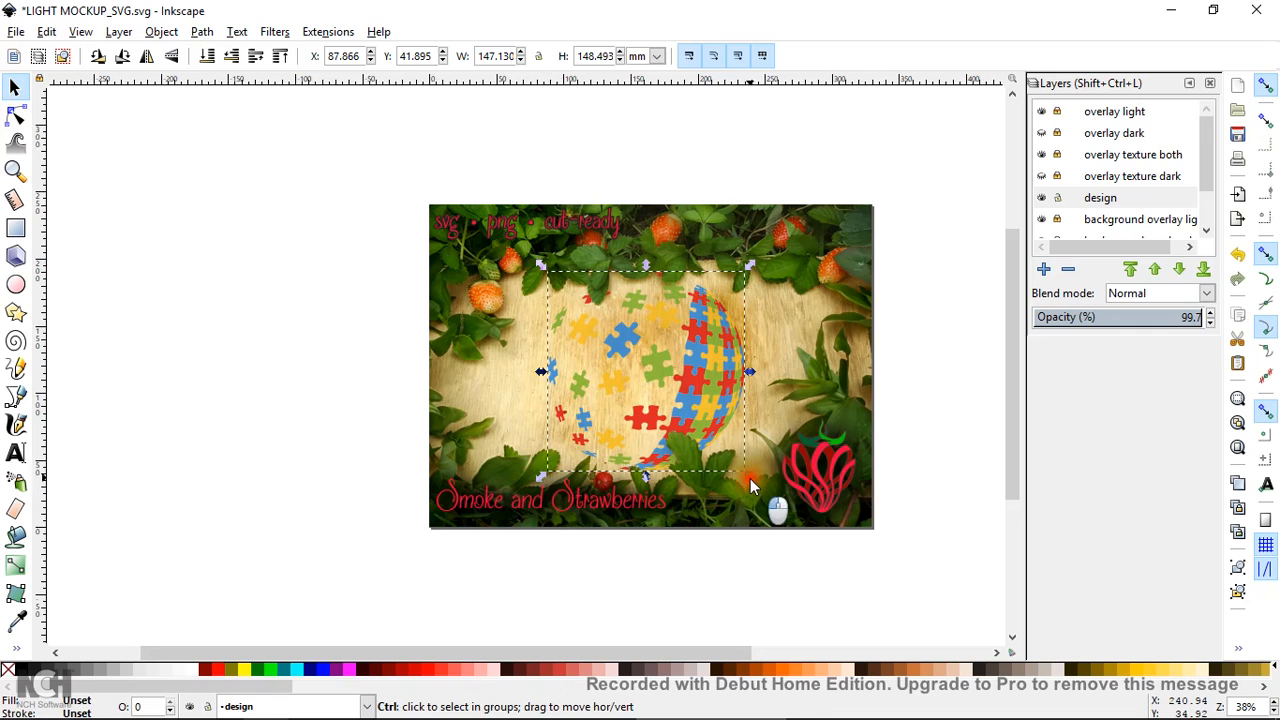
pyautogui.moveTo(750, 478); pyautogui.dragTo(739, 461)
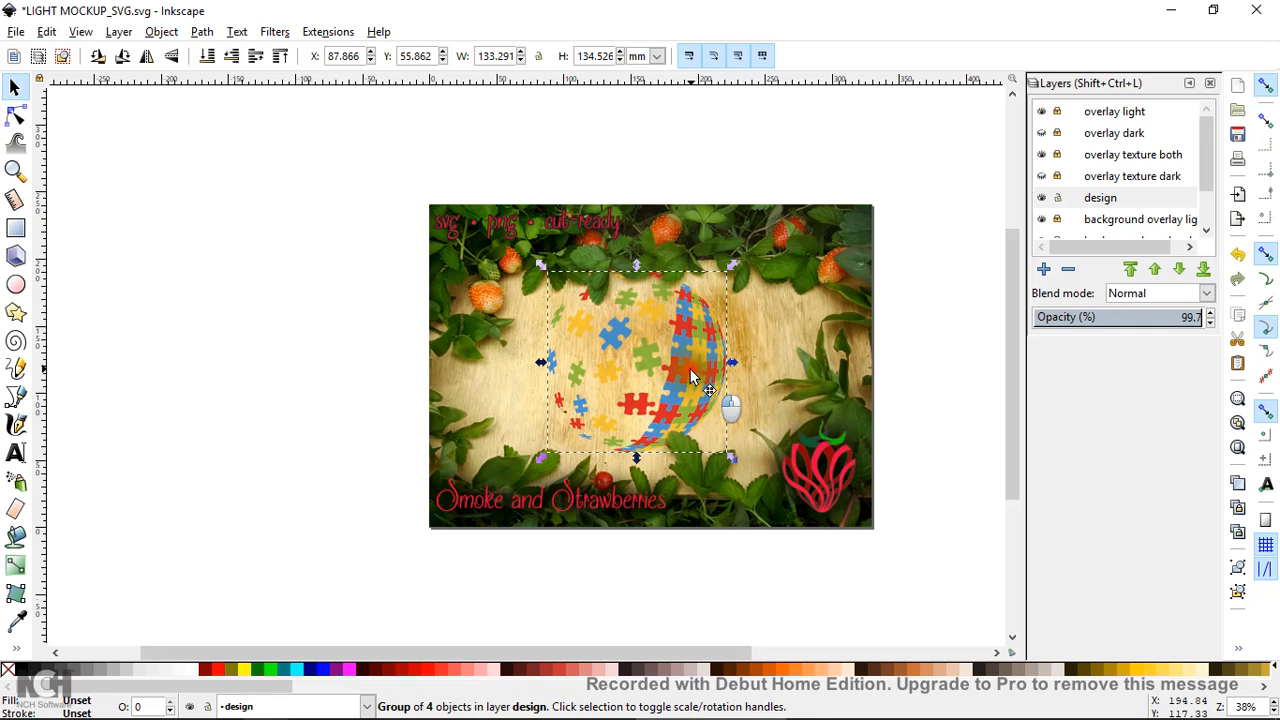
pyautogui.moveTo(690, 370); pyautogui.dragTo(703, 379)
pyautogui.moveTo(756, 453); pyautogui.dragTo(756, 453)
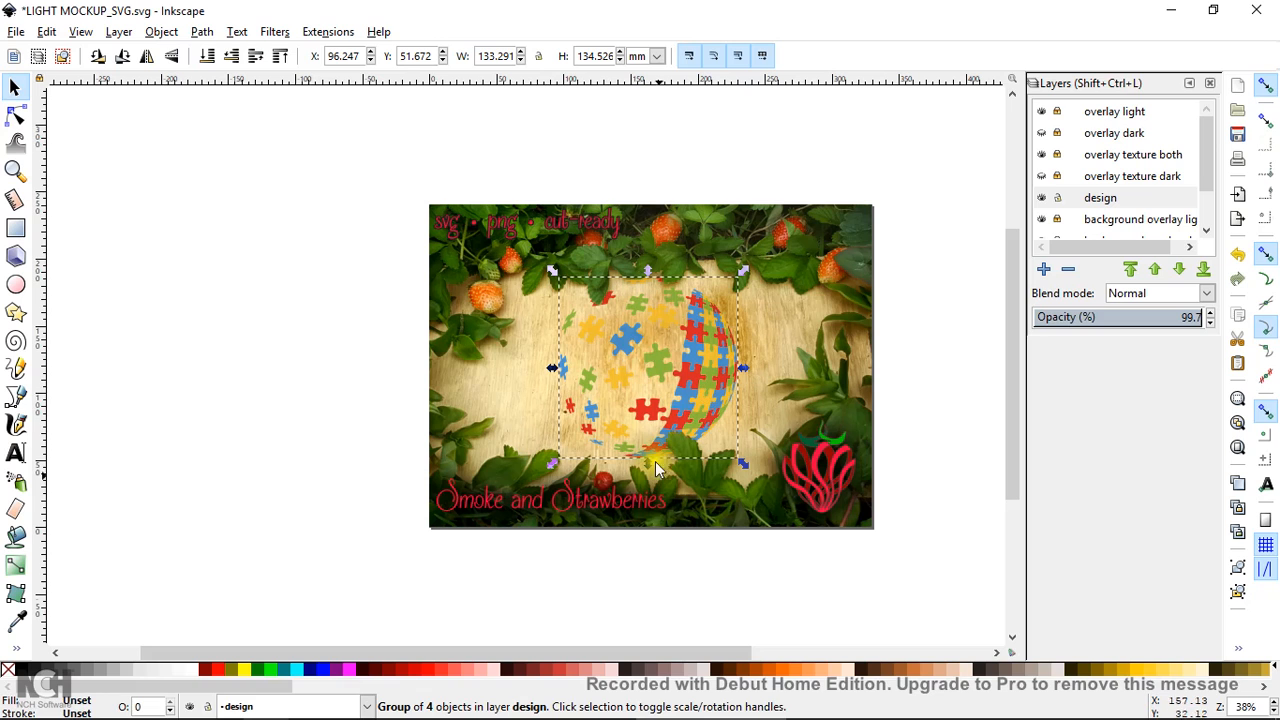
pyautogui.click(565, 705)
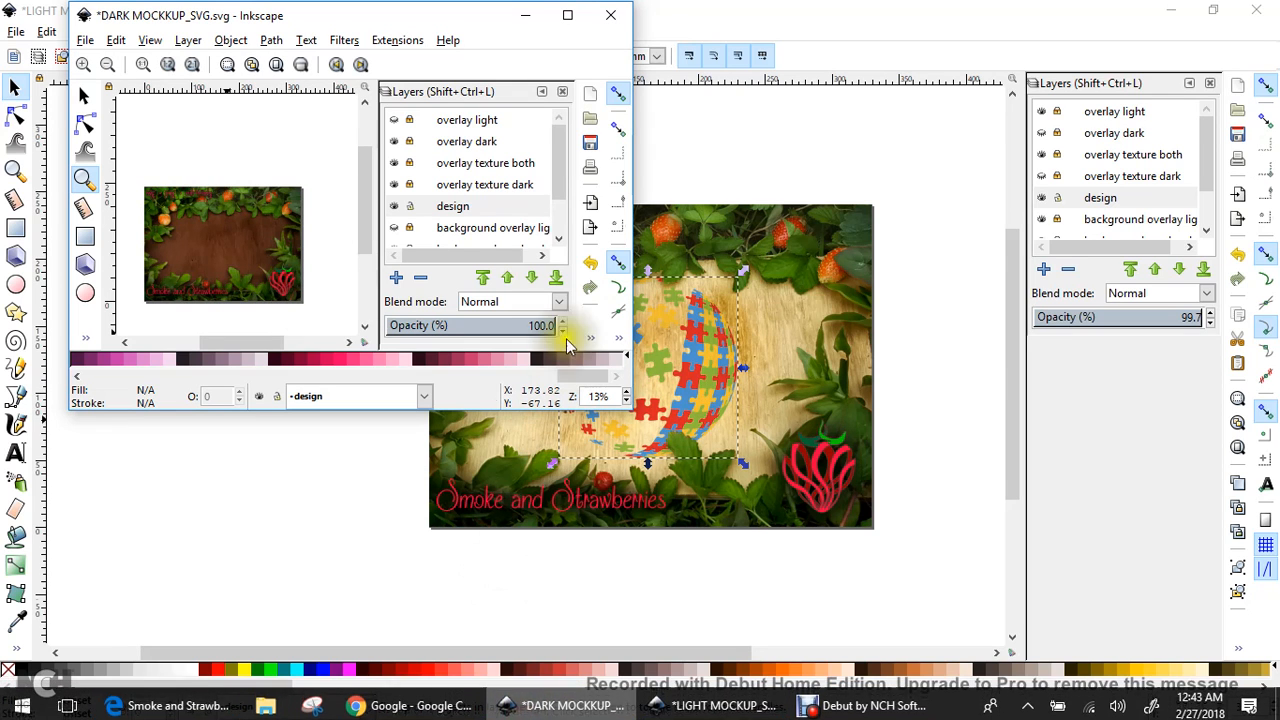
# Maximize the dark mockup, zoom to 38%, and import 'autism ball svg' into it
pyautogui.click(567, 15)
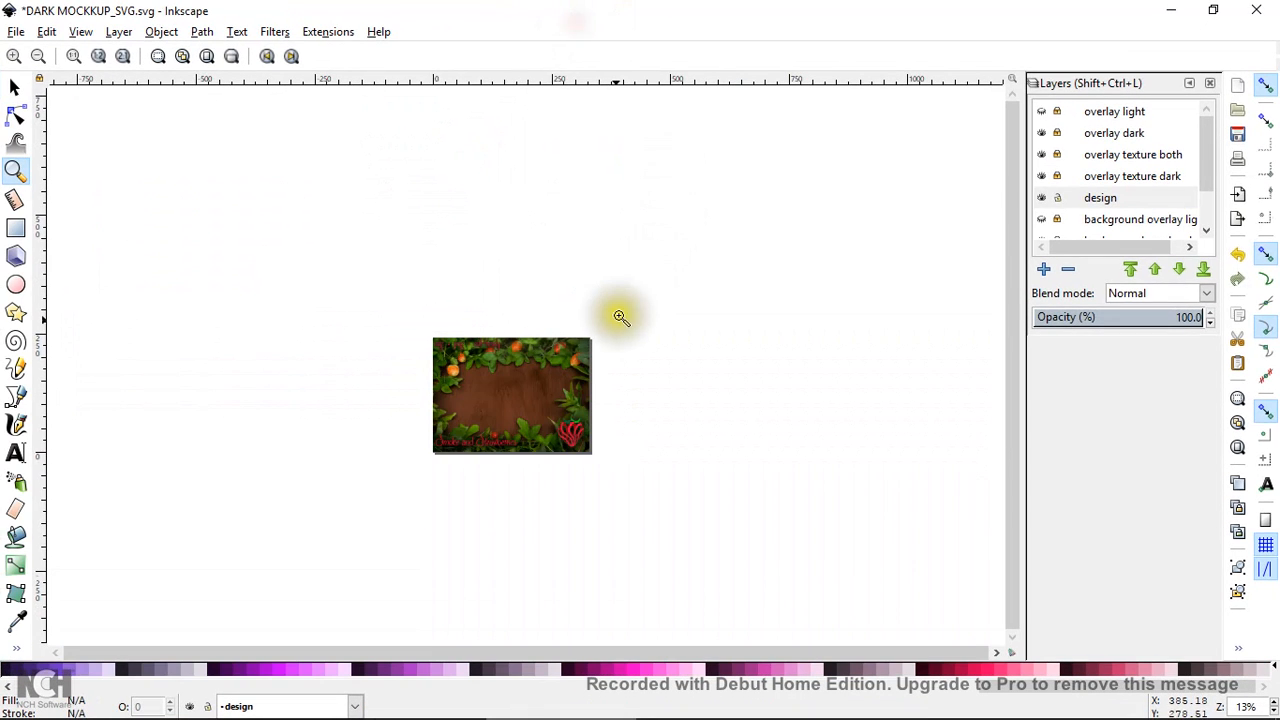
pyautogui.click(615, 377)
pyautogui.click(615, 377)
pyautogui.click(615, 377)
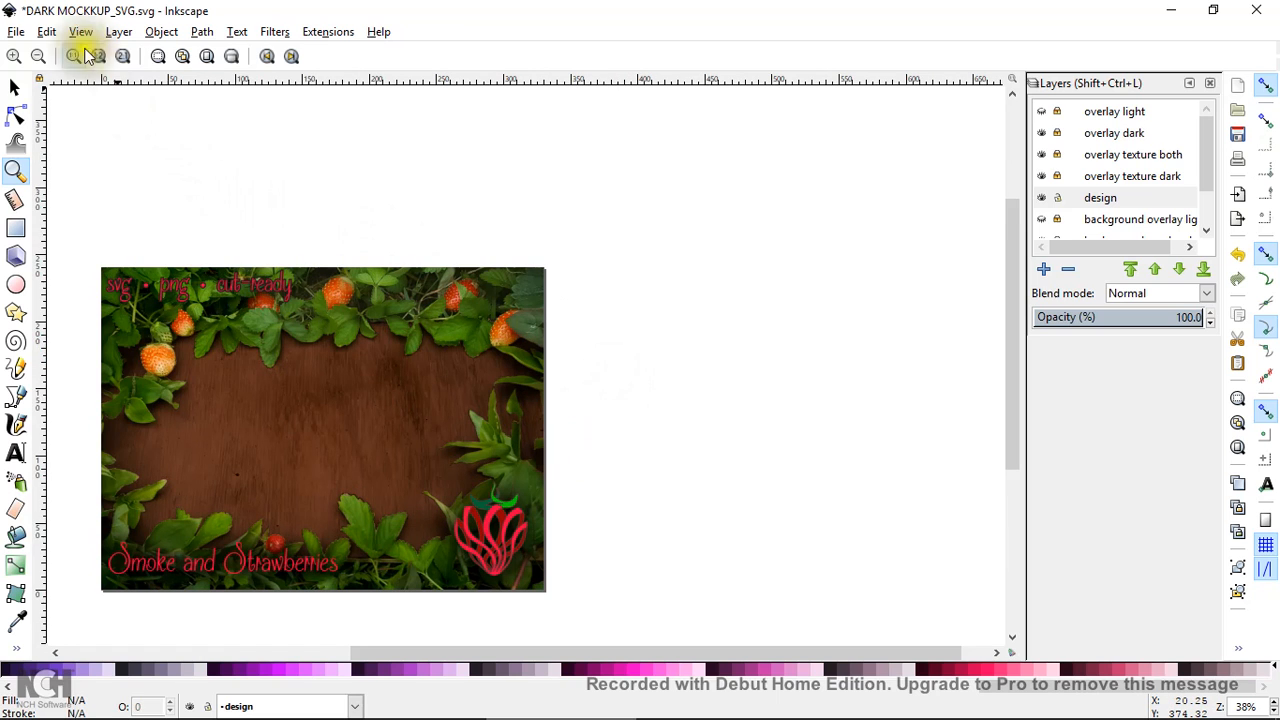
pyautogui.click(15, 31)
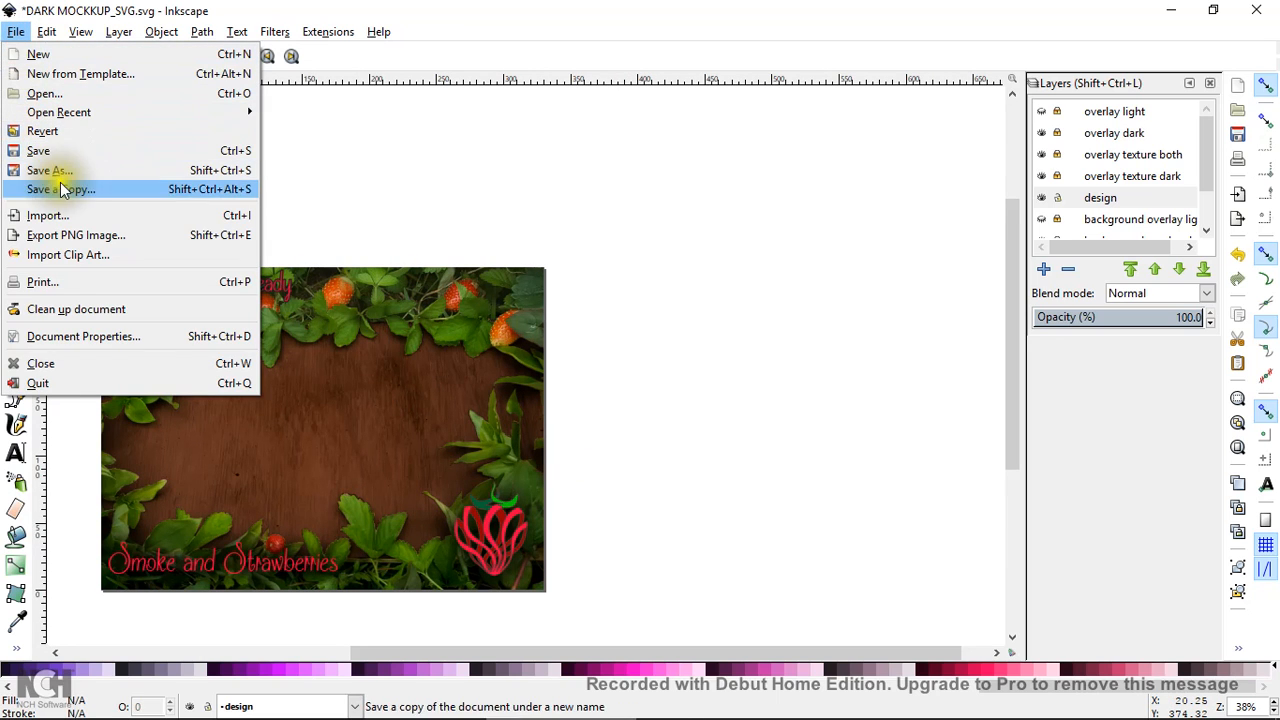
pyautogui.click(66, 213)
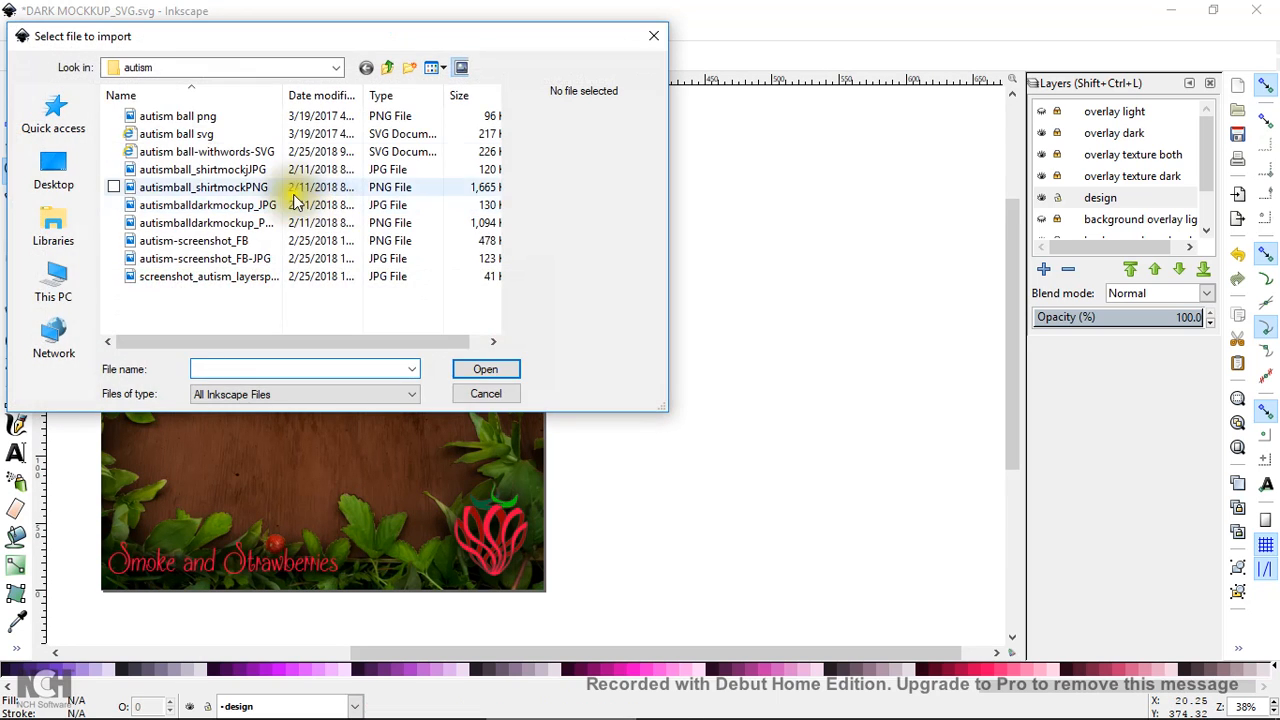
pyautogui.click(178, 133)
pyautogui.click(485, 369)
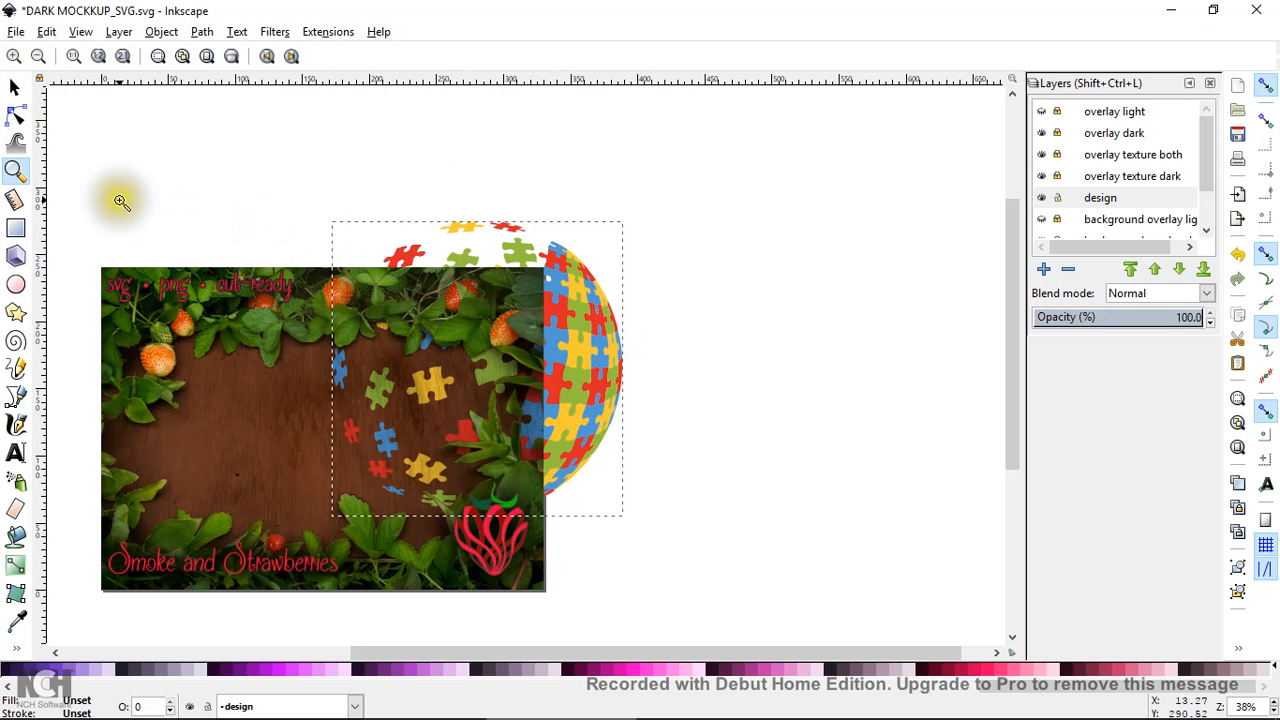
# Scale the puzzle ball to 120.567 × 121.684 mm and centre it on the dark wood board
pyautogui.click(14, 87)
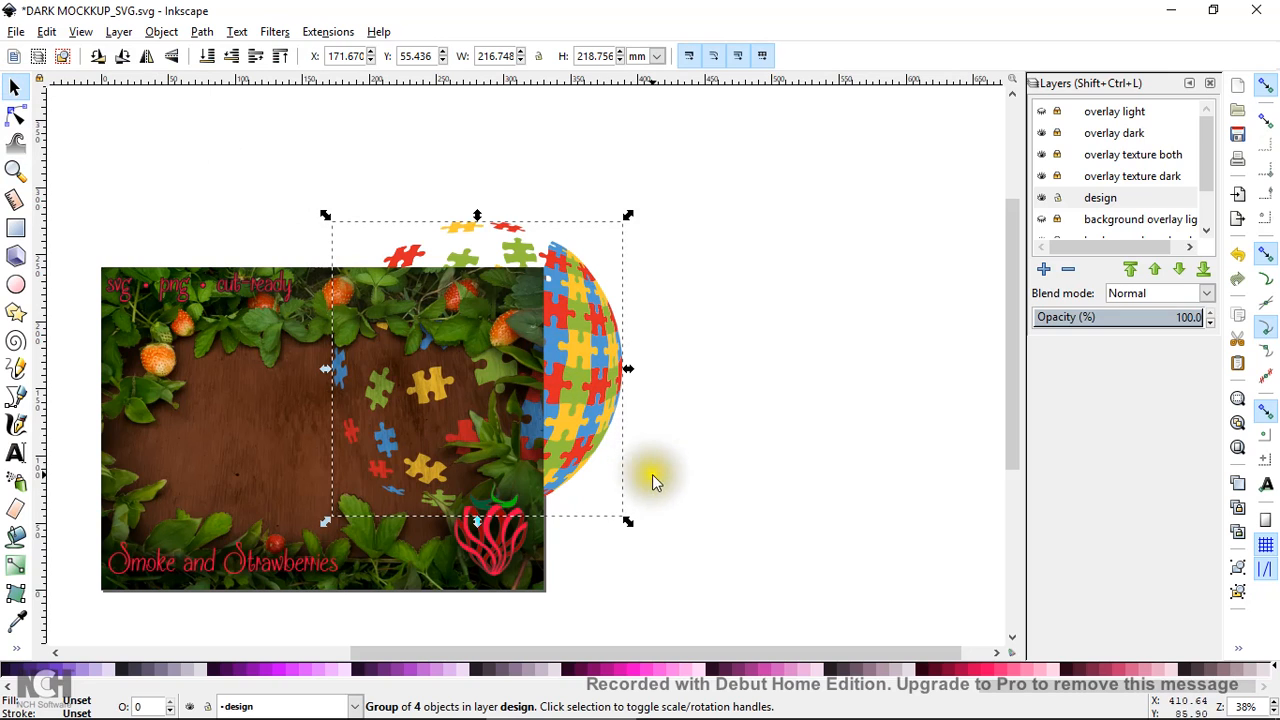
pyautogui.moveTo(627, 521); pyautogui.dragTo(573, 410)
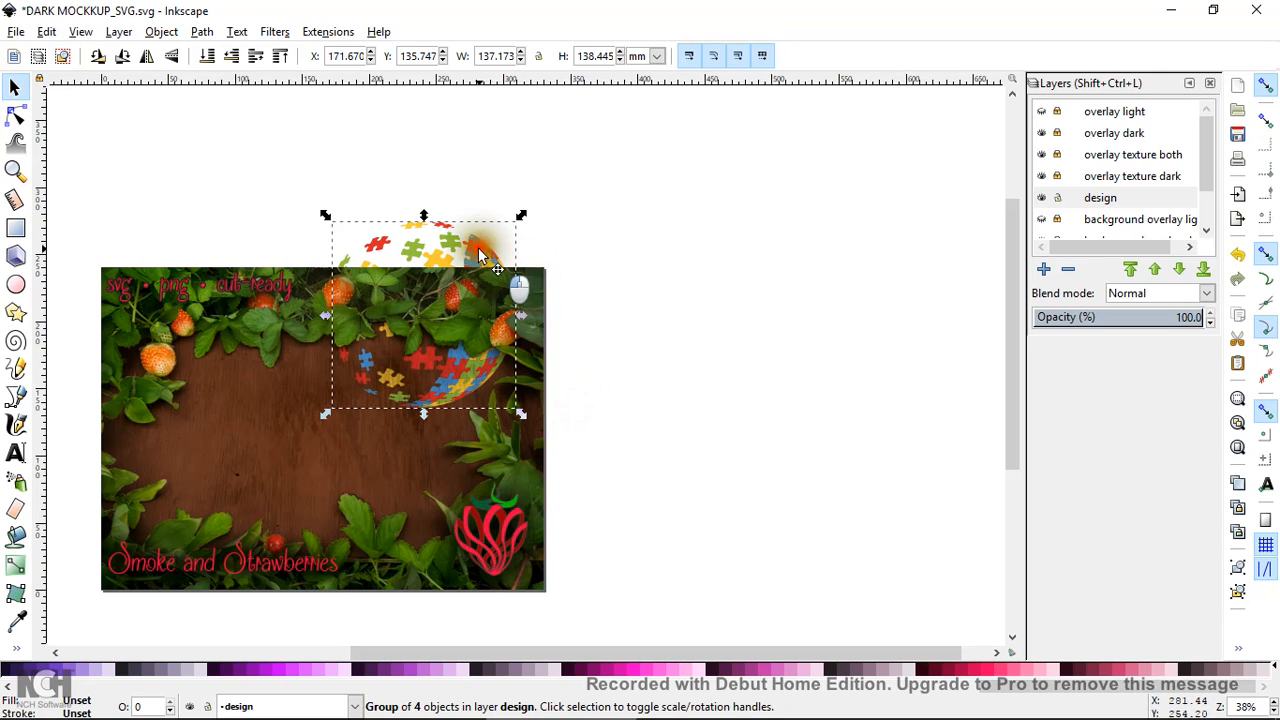
pyautogui.moveTo(475, 255); pyautogui.dragTo(378, 354)
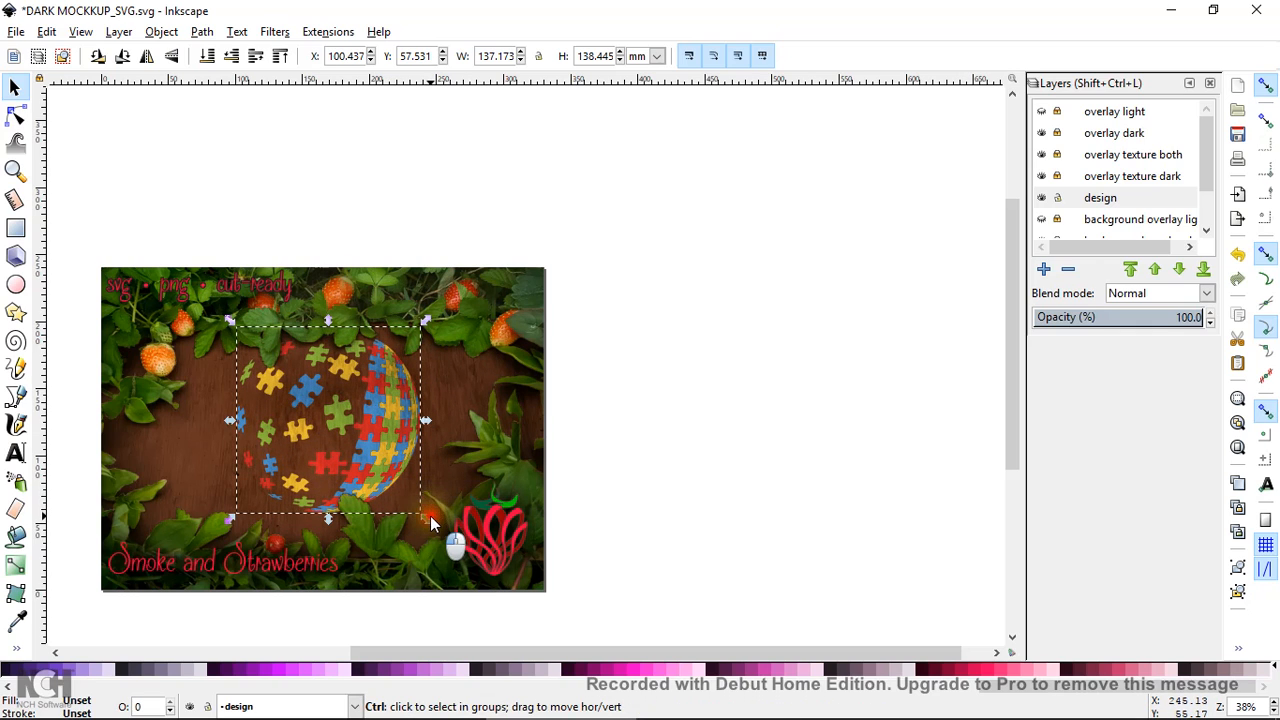
pyautogui.moveTo(428, 518); pyautogui.dragTo(403, 496)
pyautogui.moveTo(410, 447); pyautogui.dragTo(436, 459)
pyautogui.click(663, 327)
pyautogui.click(14, 169)
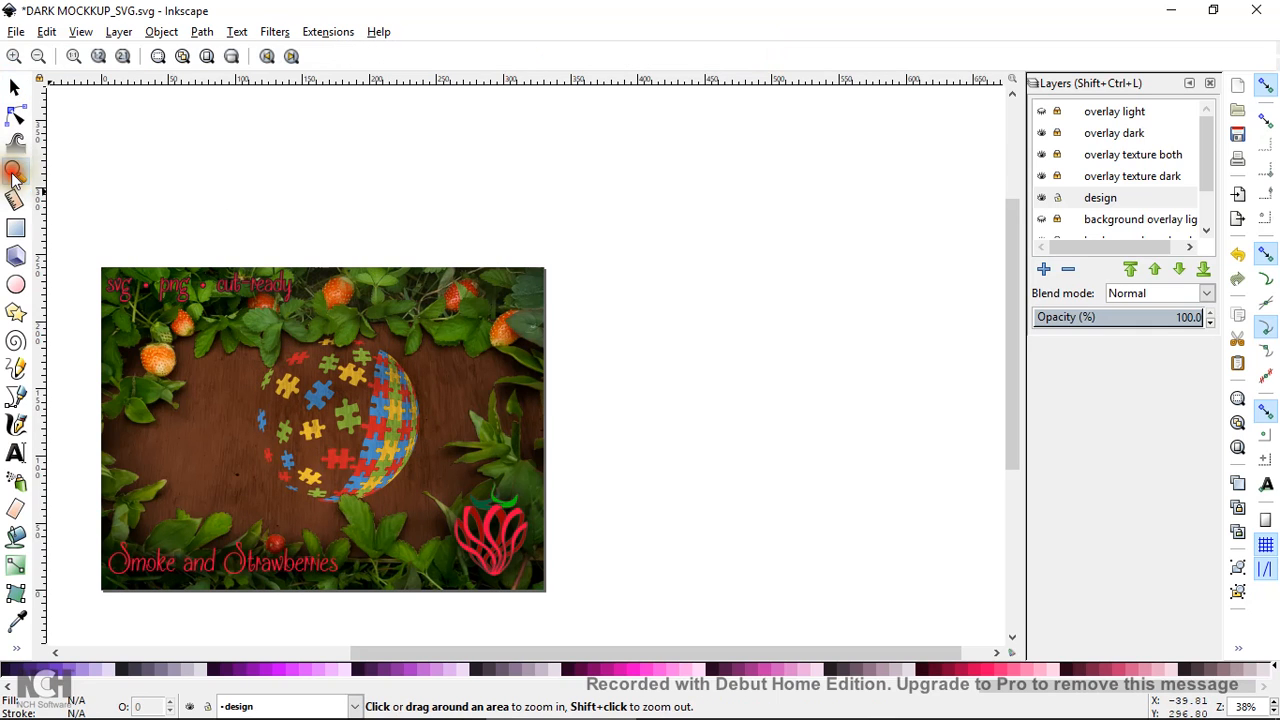
pyautogui.doubleClick(527, 258)
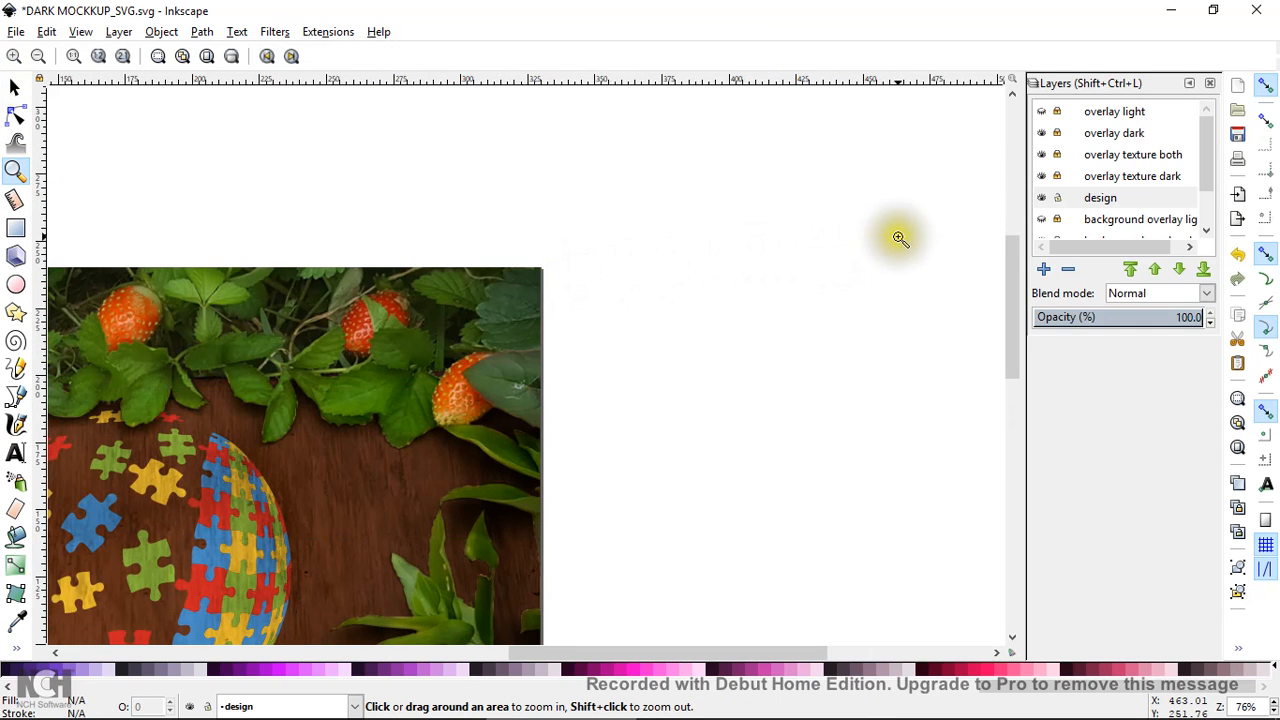
pyautogui.moveTo(1011, 251); pyautogui.dragTo(993, 299)
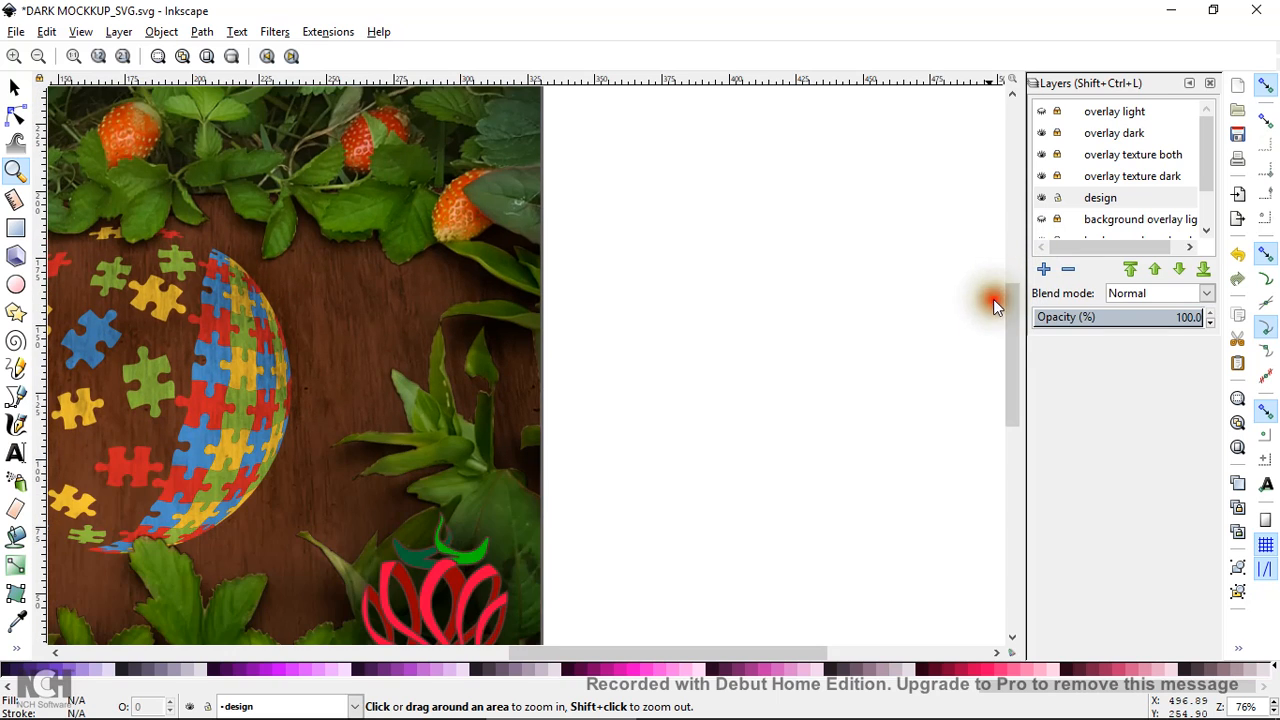
pyautogui.moveTo(630, 660); pyautogui.dragTo(536, 653)
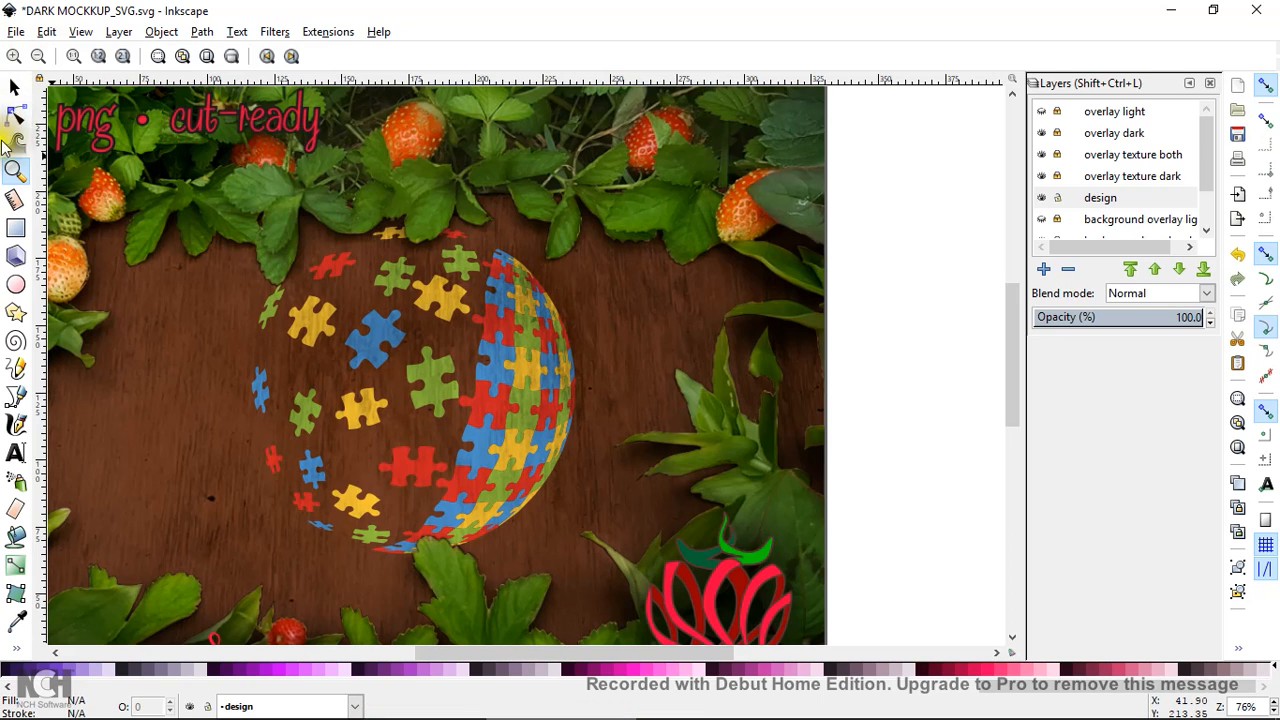
pyautogui.click(14, 172)
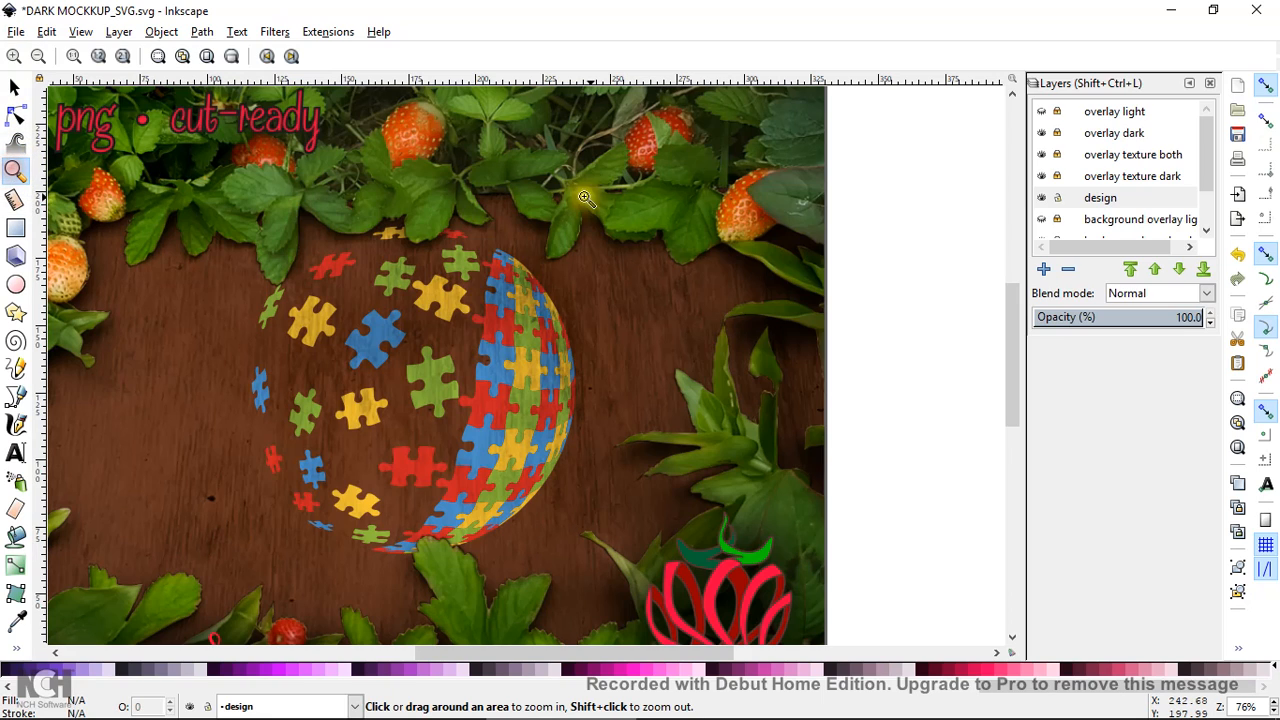
pyautogui.click(903, 201)
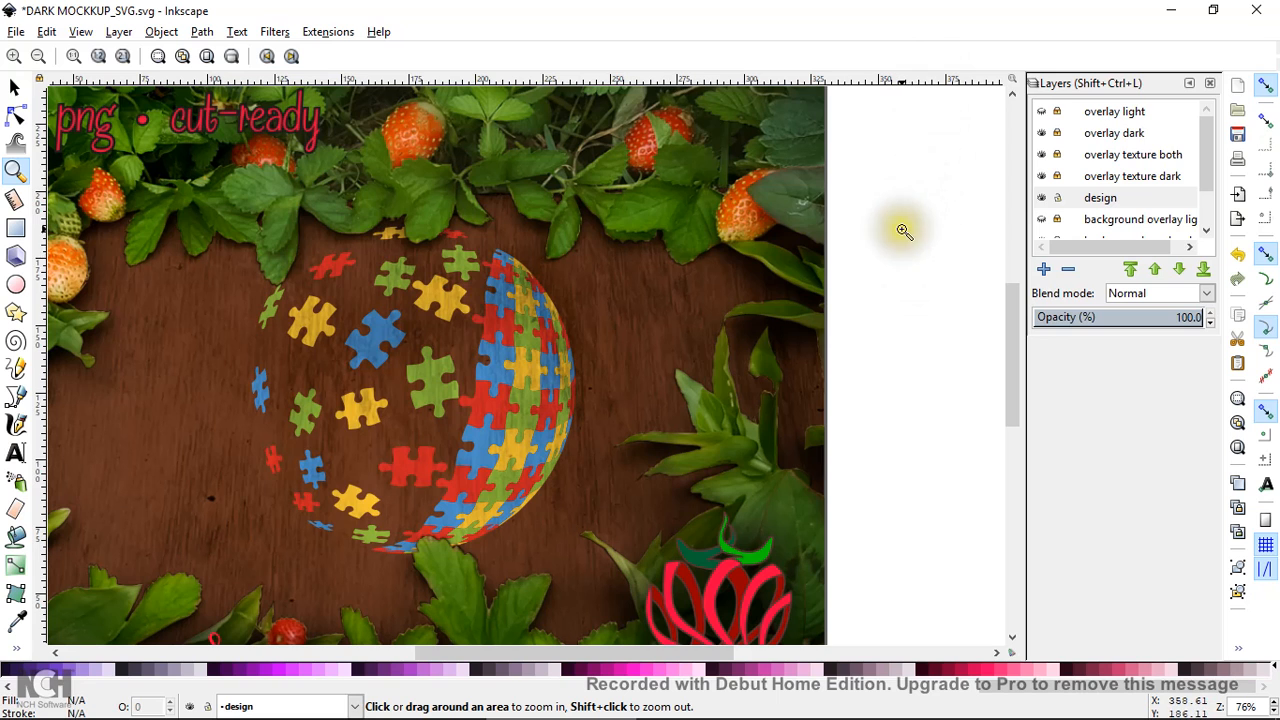
pyautogui.keyDown('shift'); pyautogui.click(904, 231); pyautogui.keyUp('shift')
pyautogui.keyDown('shift'); pyautogui.click(904, 231); pyautogui.keyUp('shift')
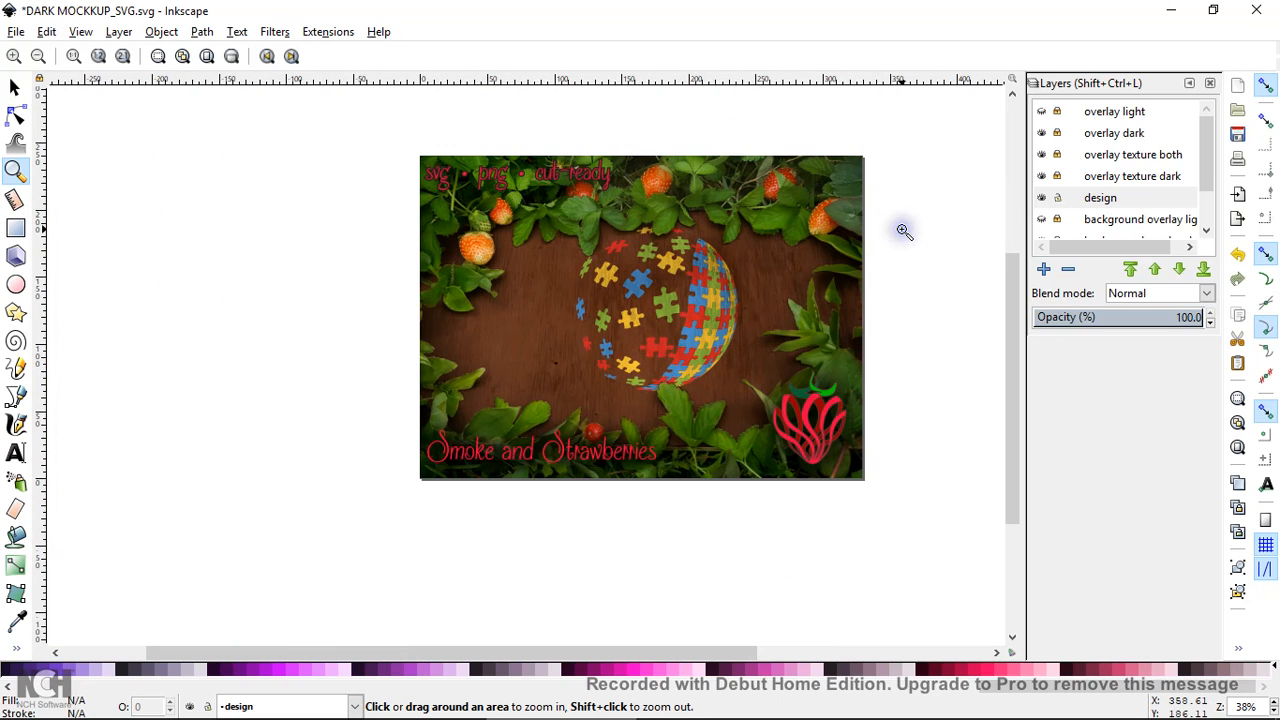
pyautogui.click(943, 234)
pyautogui.click(943, 240)
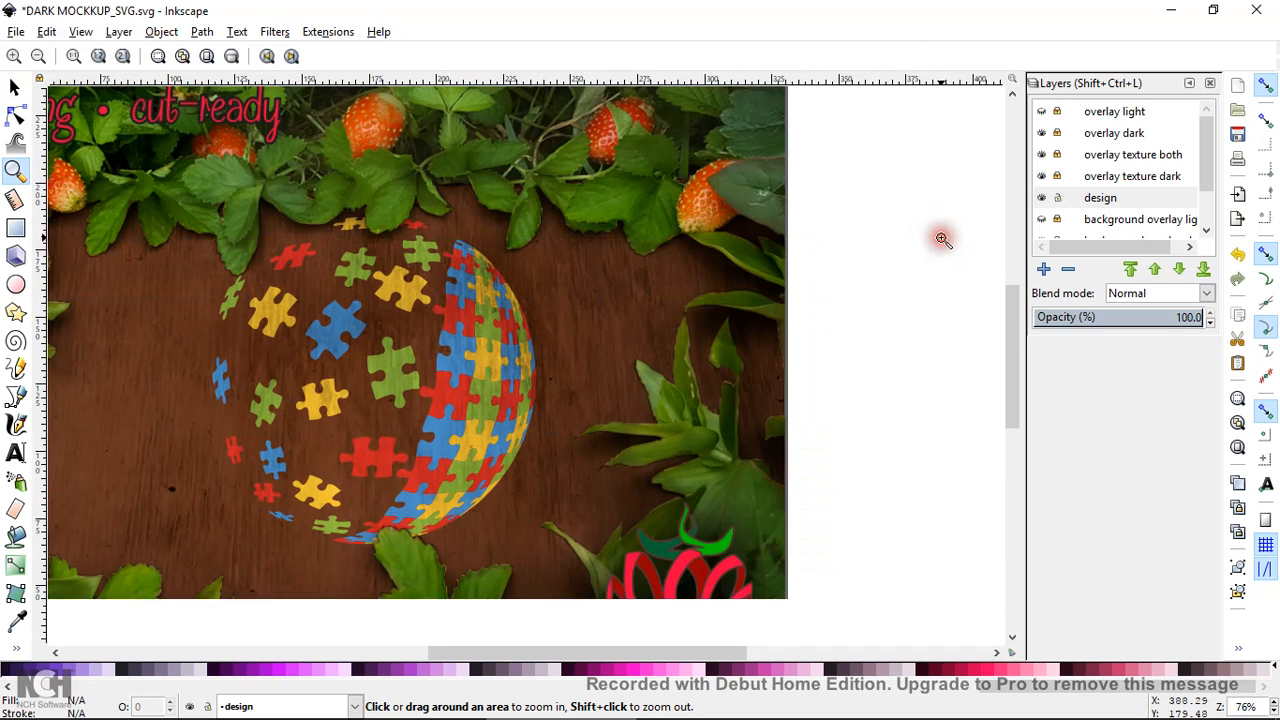
pyautogui.moveTo(690, 648); pyautogui.dragTo(648, 647)
pyautogui.keyDown('shift'); pyautogui.click(943, 366); pyautogui.keyUp('shift')
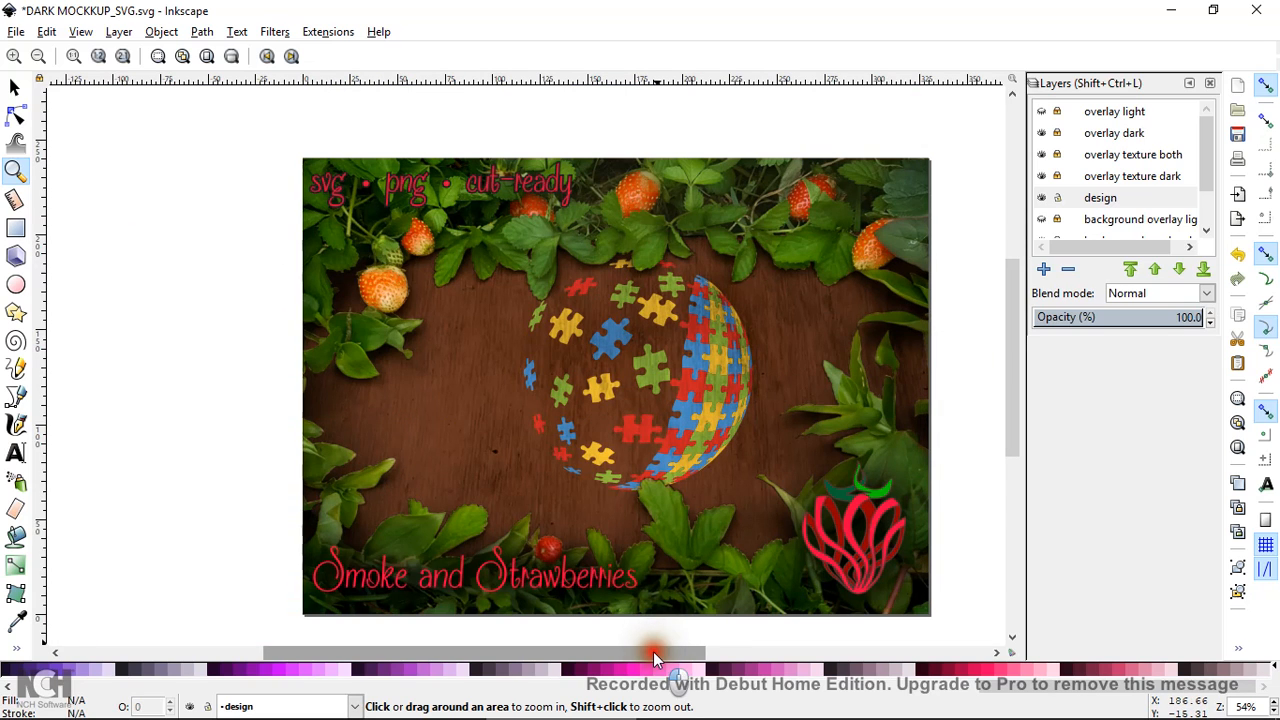
pyautogui.moveTo(653, 651); pyautogui.dragTo(697, 655)
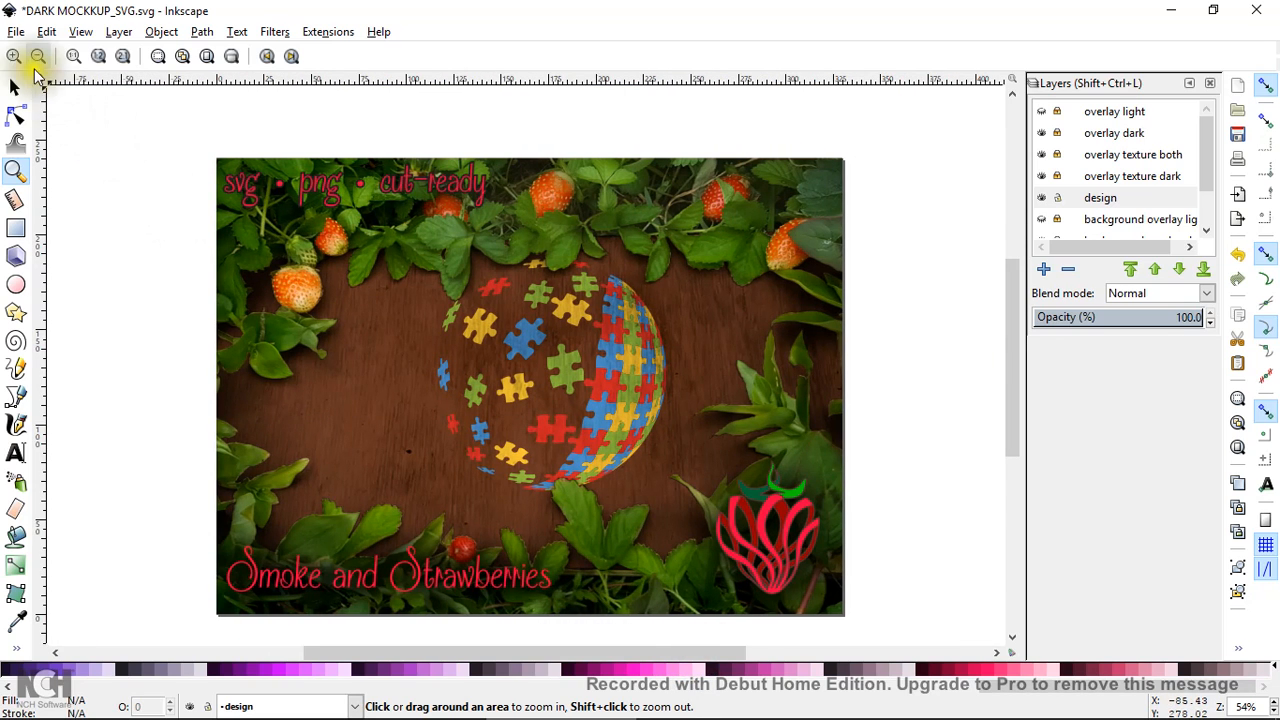
pyautogui.click(16, 57)
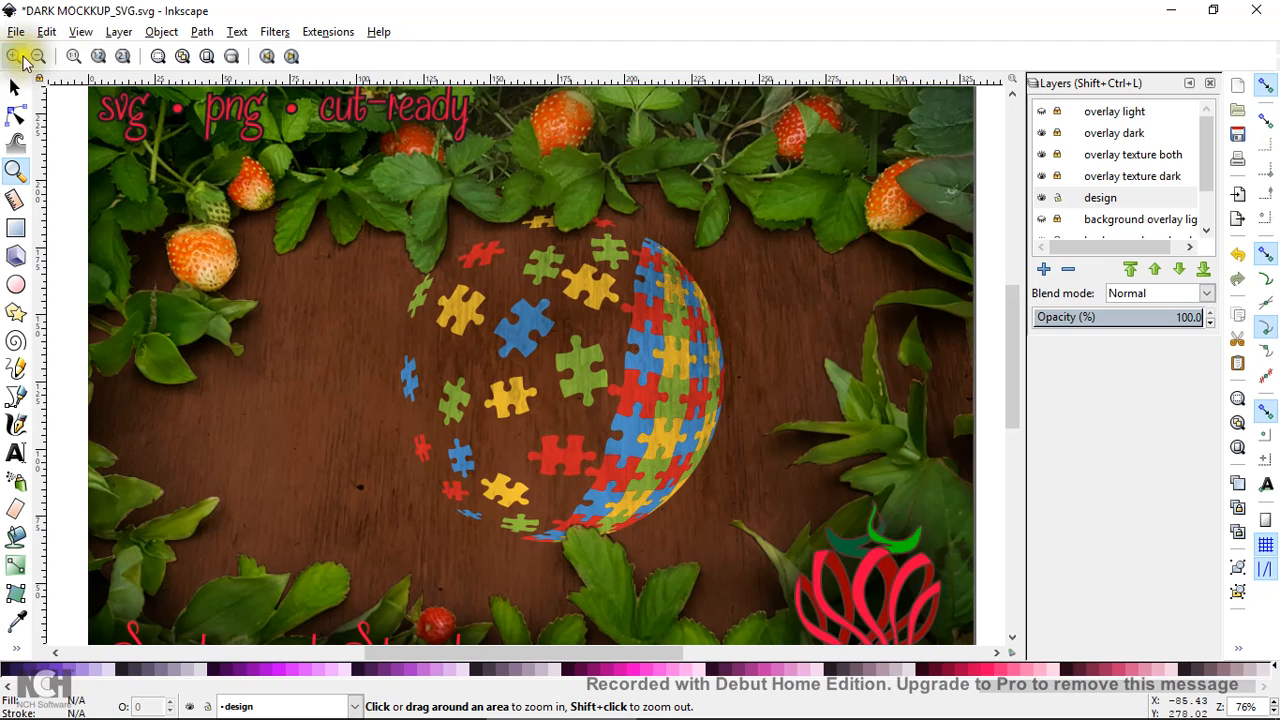
pyautogui.click(38, 56)
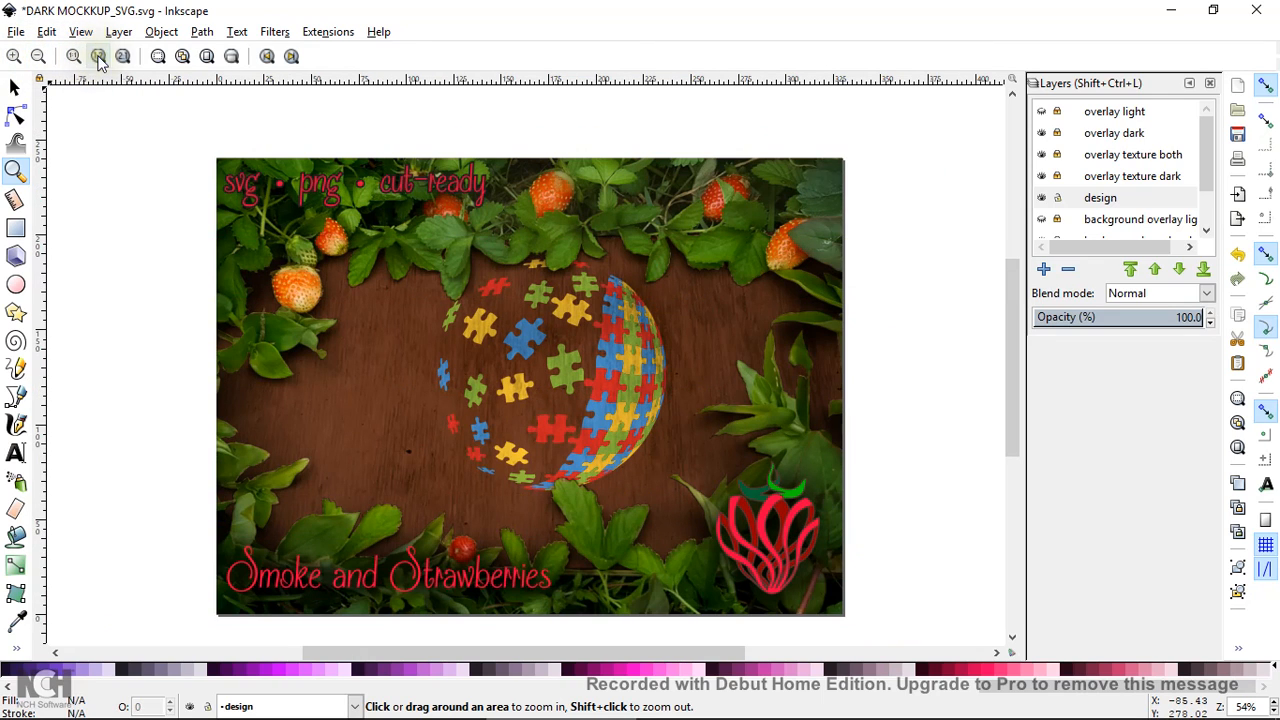
pyautogui.click(158, 58)
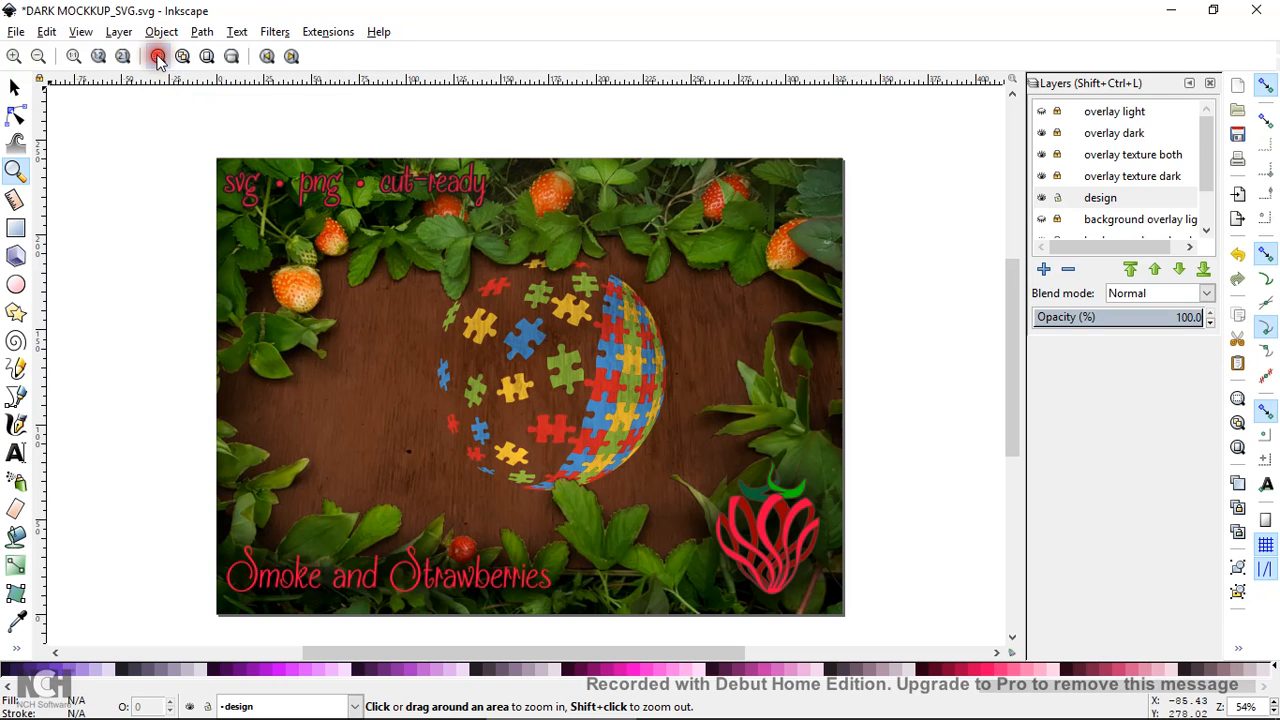
pyautogui.click(194, 191)
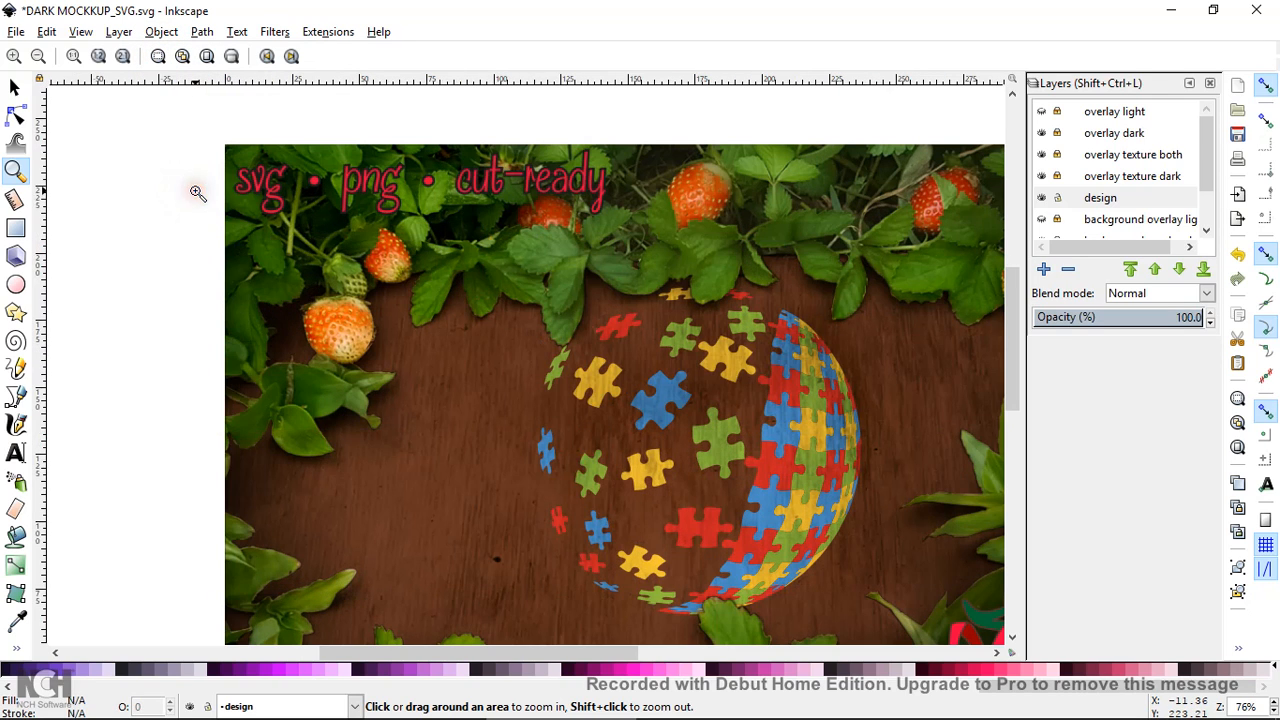
pyautogui.moveTo(513, 649); pyautogui.dragTo(571, 649)
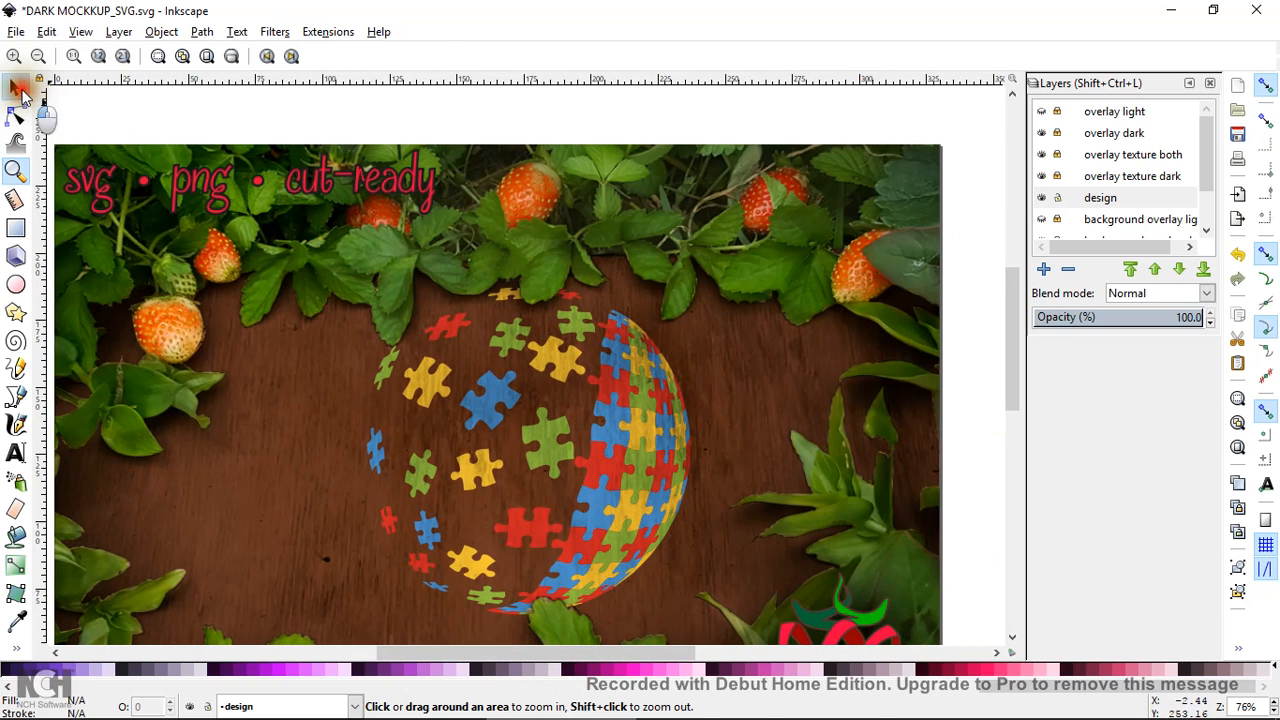
pyautogui.click(15, 87)
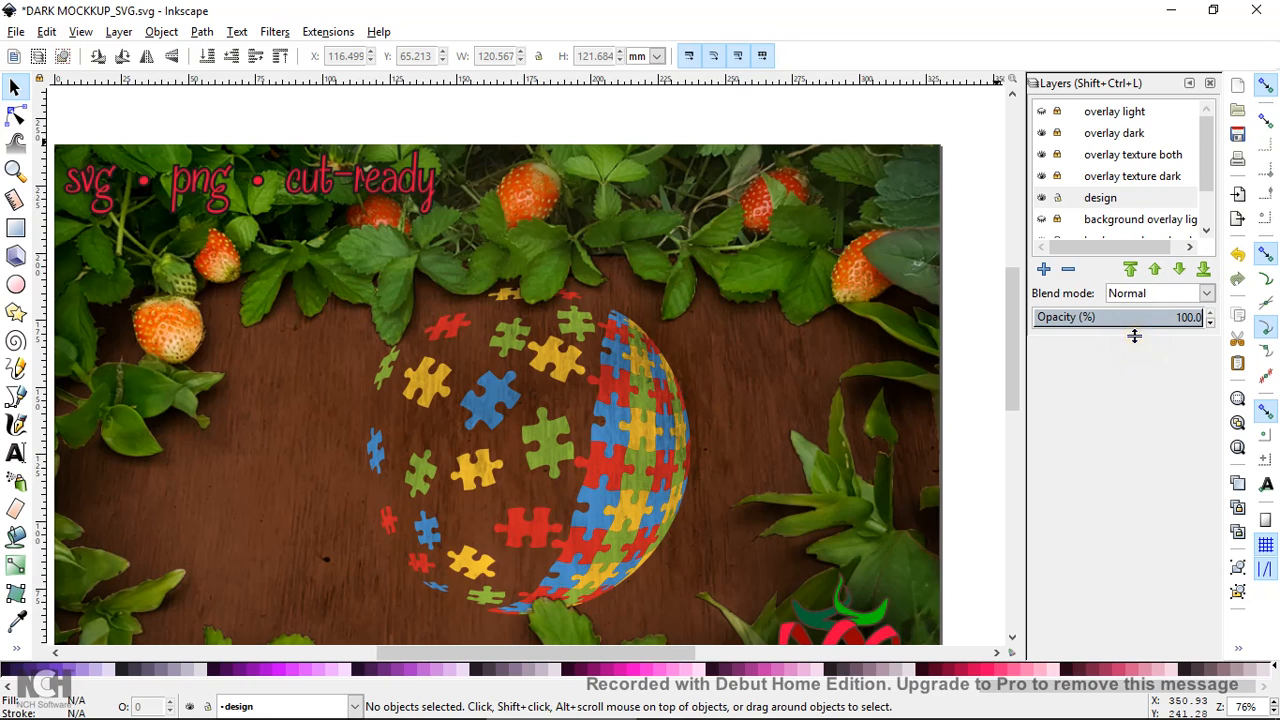
# Confirm the puzzle ball is on the design layer by toggling its visibility, then switch to LIGHT MOCKUP
pyautogui.moveTo(1131, 336); pyautogui.dragTo(1134, 440)
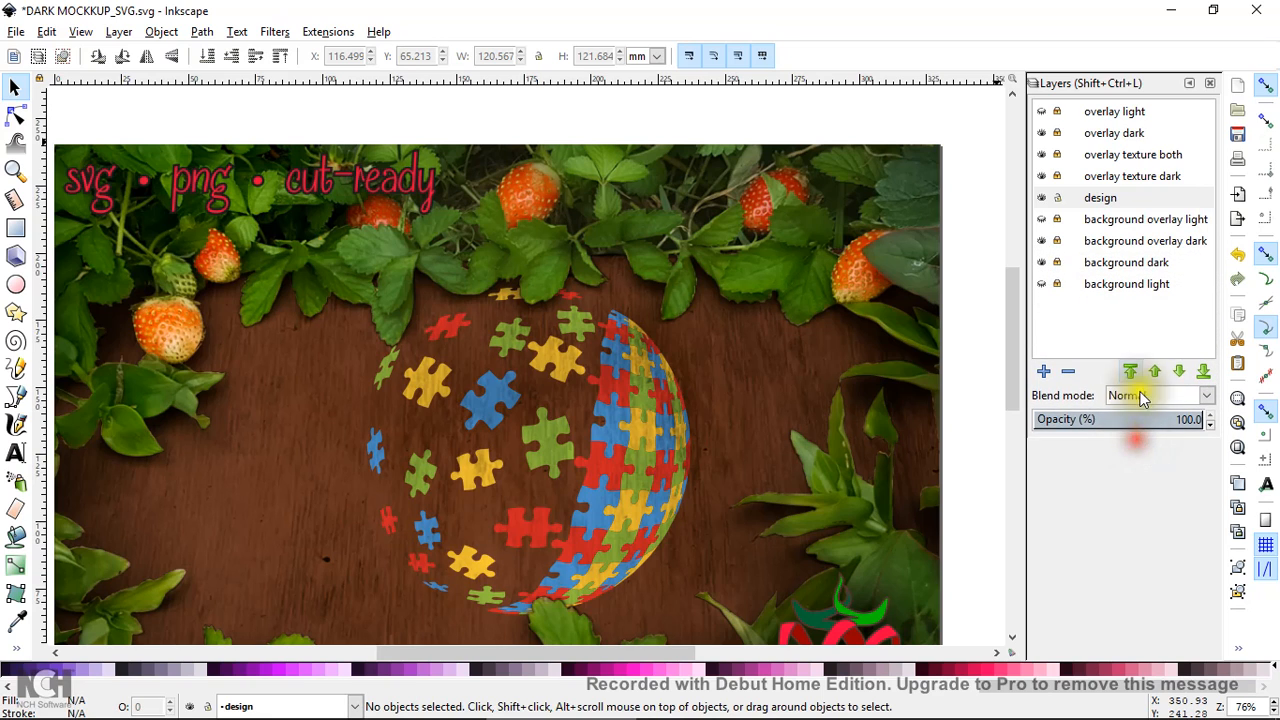
pyautogui.click(1055, 134)
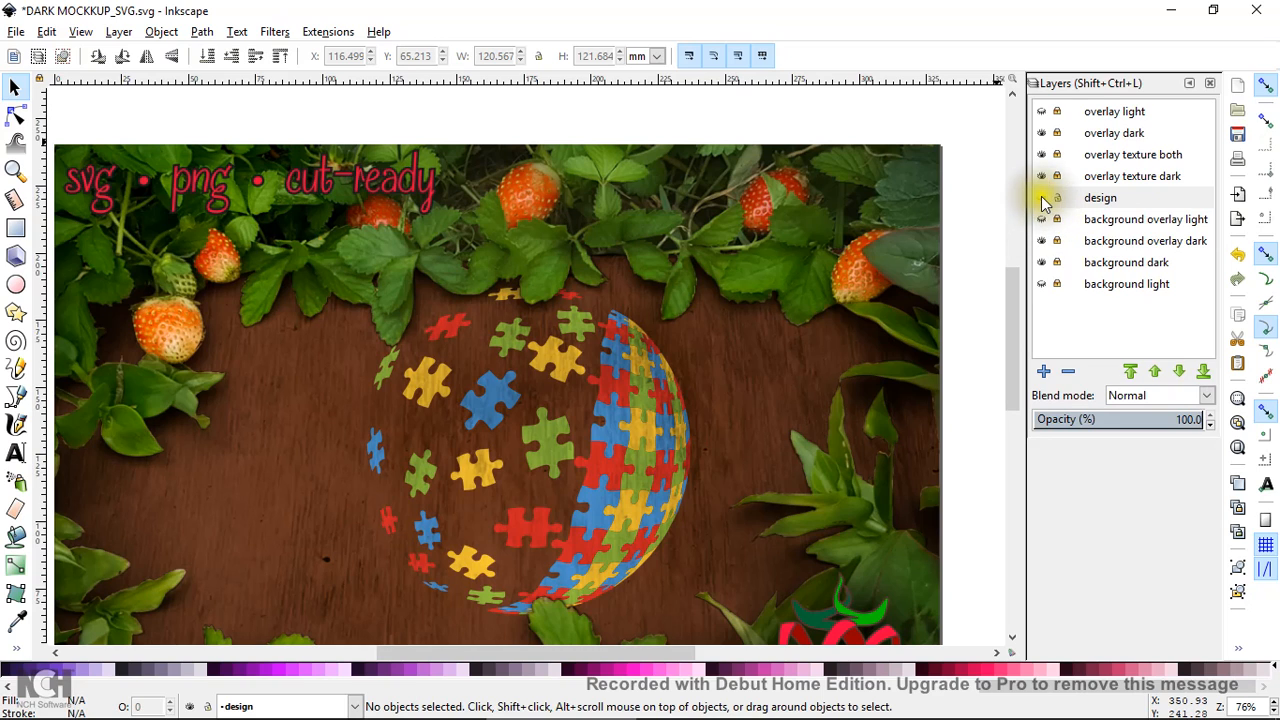
pyautogui.click(646, 396)
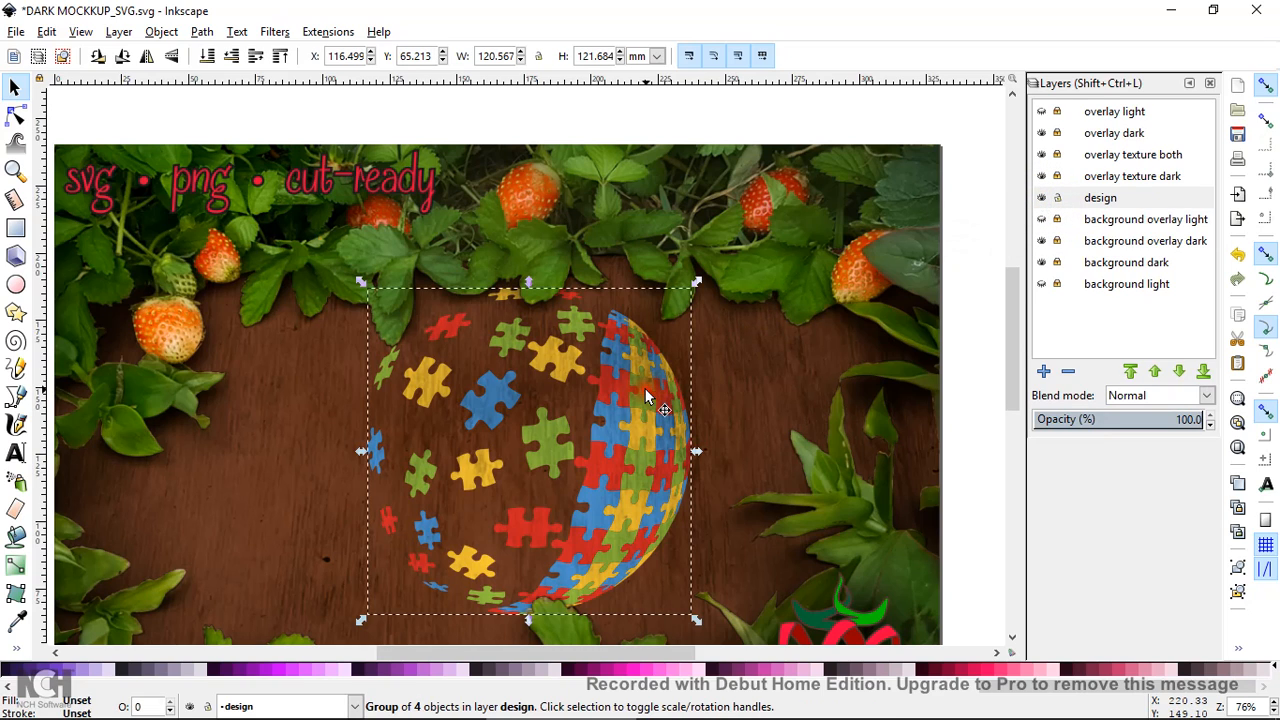
pyautogui.click(1043, 198)
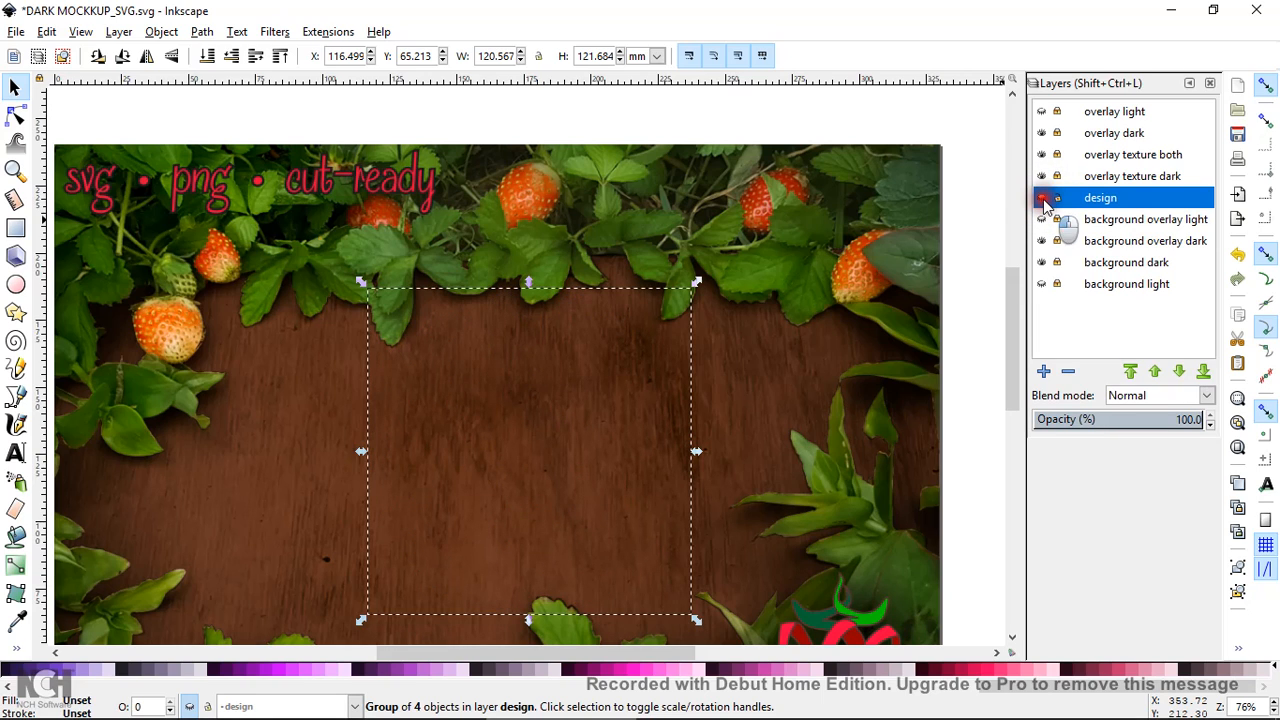
pyautogui.click(1043, 198)
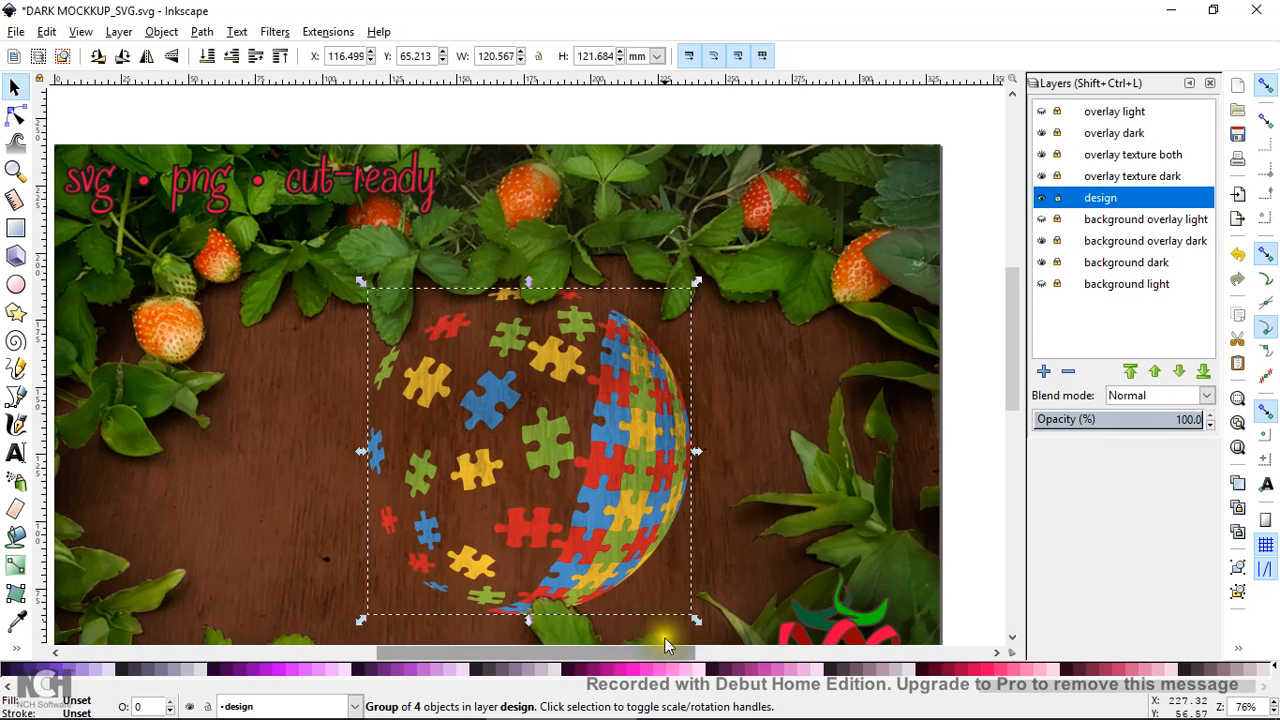
pyautogui.moveTo(588, 715)
pyautogui.click(709, 704)
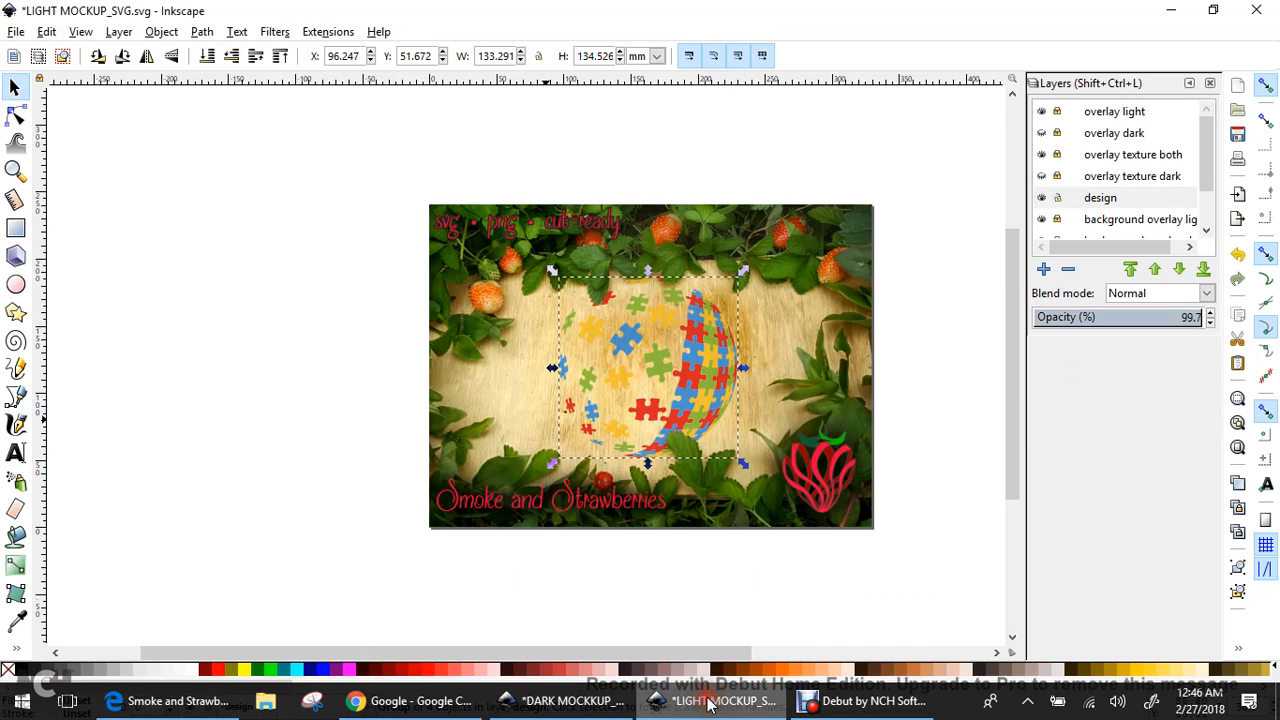
# Zoom in on the light mockup, expand the Layers list, and toggle the background light layer off and on
pyautogui.click(15, 170)
pyautogui.click(253, 230)
pyautogui.moveTo(470, 650); pyautogui.dragTo(578, 650)
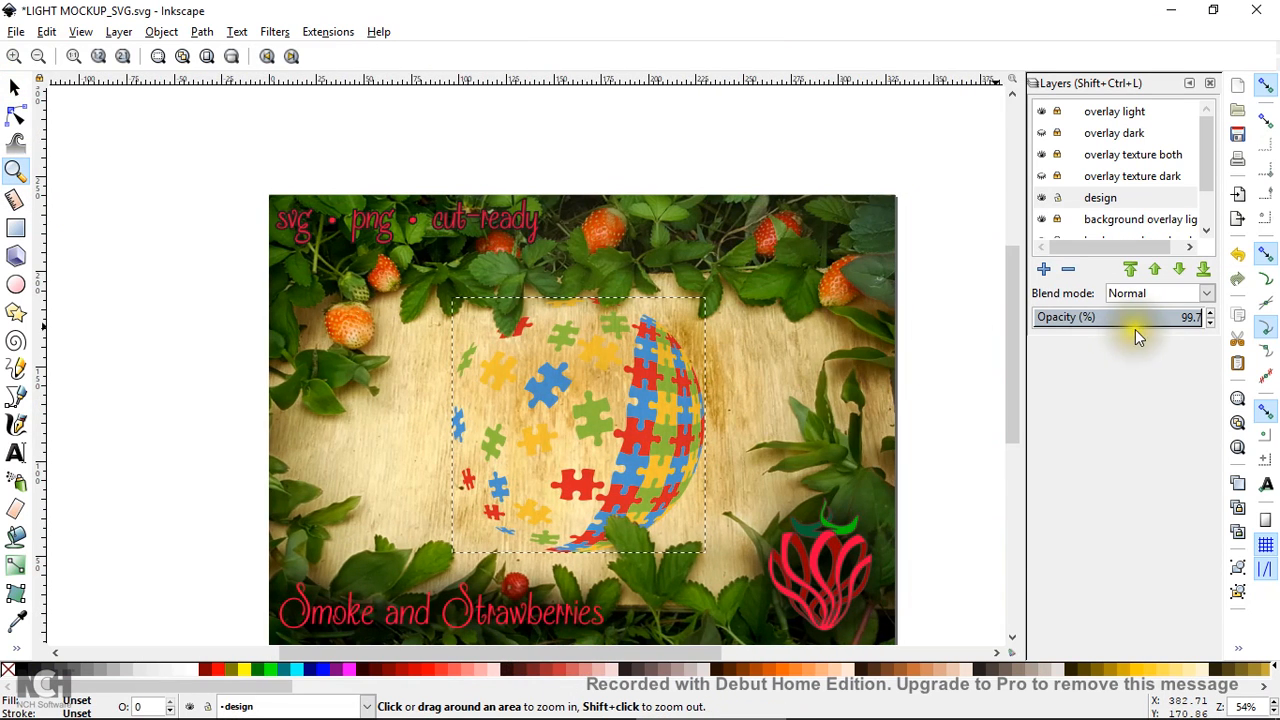
pyautogui.moveTo(1133, 338); pyautogui.dragTo(1123, 488)
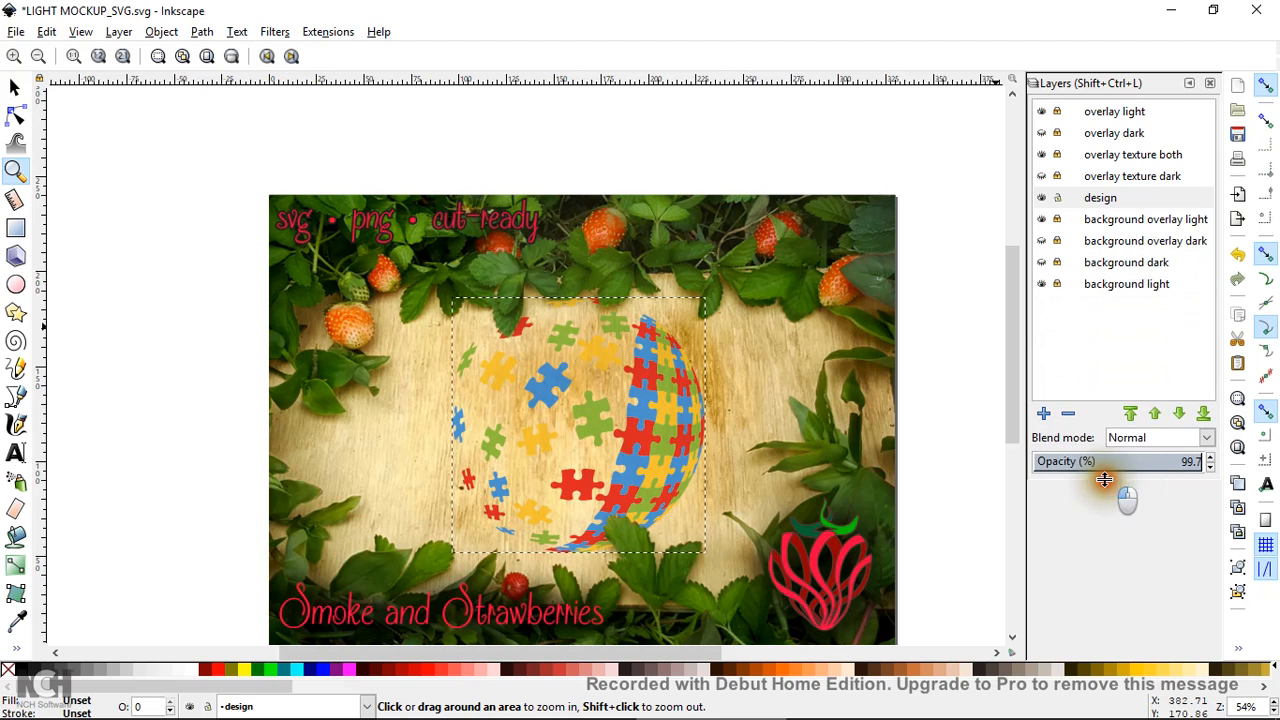
pyautogui.click(1041, 285)
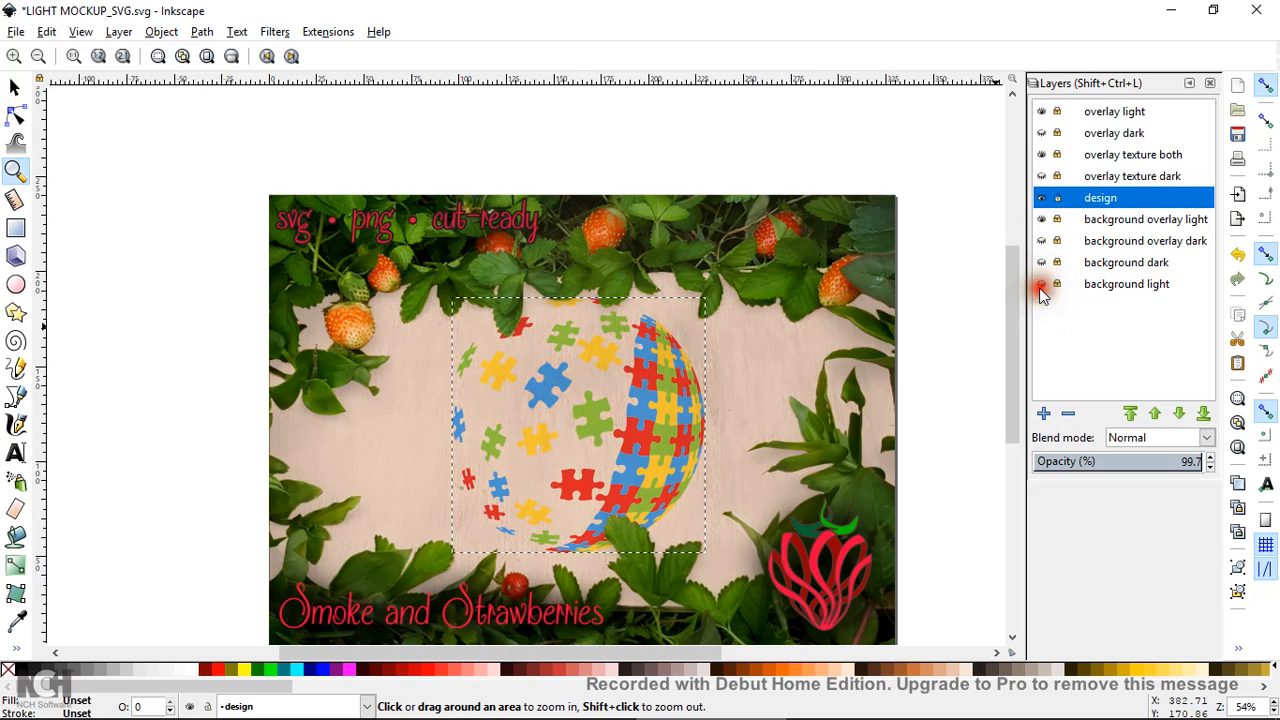
pyautogui.click(1041, 287)
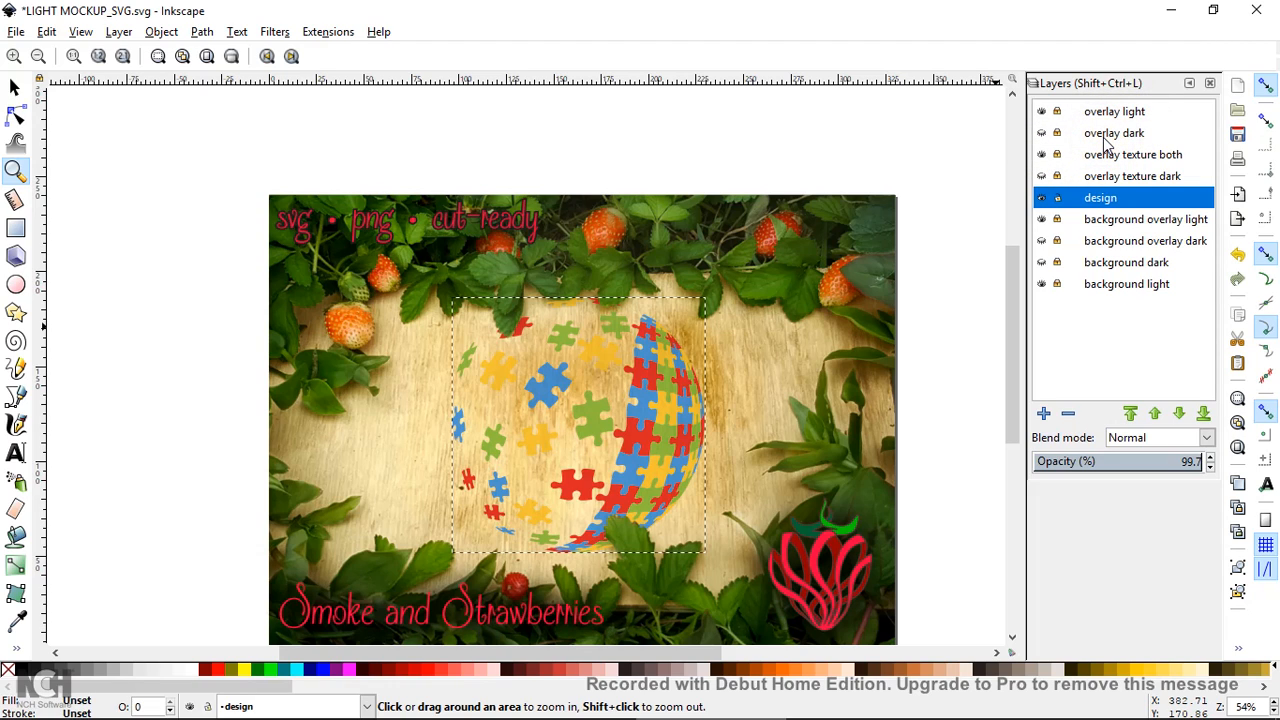
# Set the 'overlay texture both' layer opacity to about 43.9% after trying higher and lower values
pyautogui.click(1147, 162)
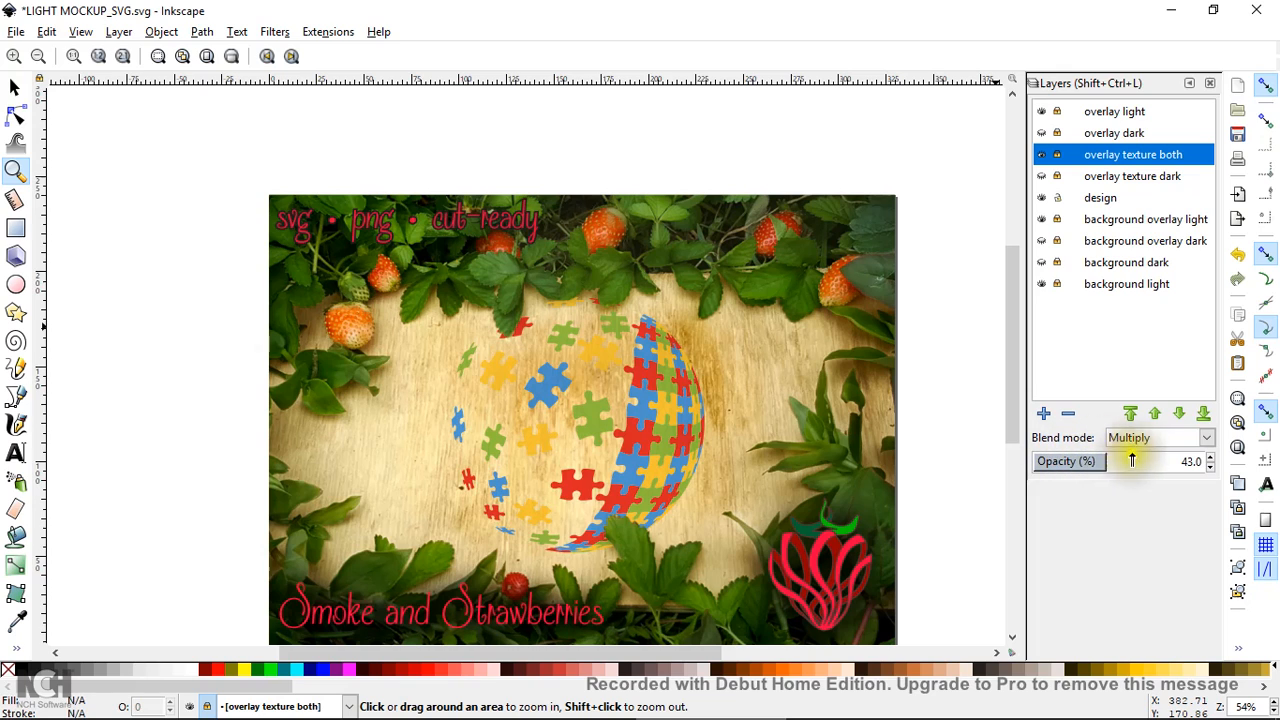
pyautogui.click(1179, 461)
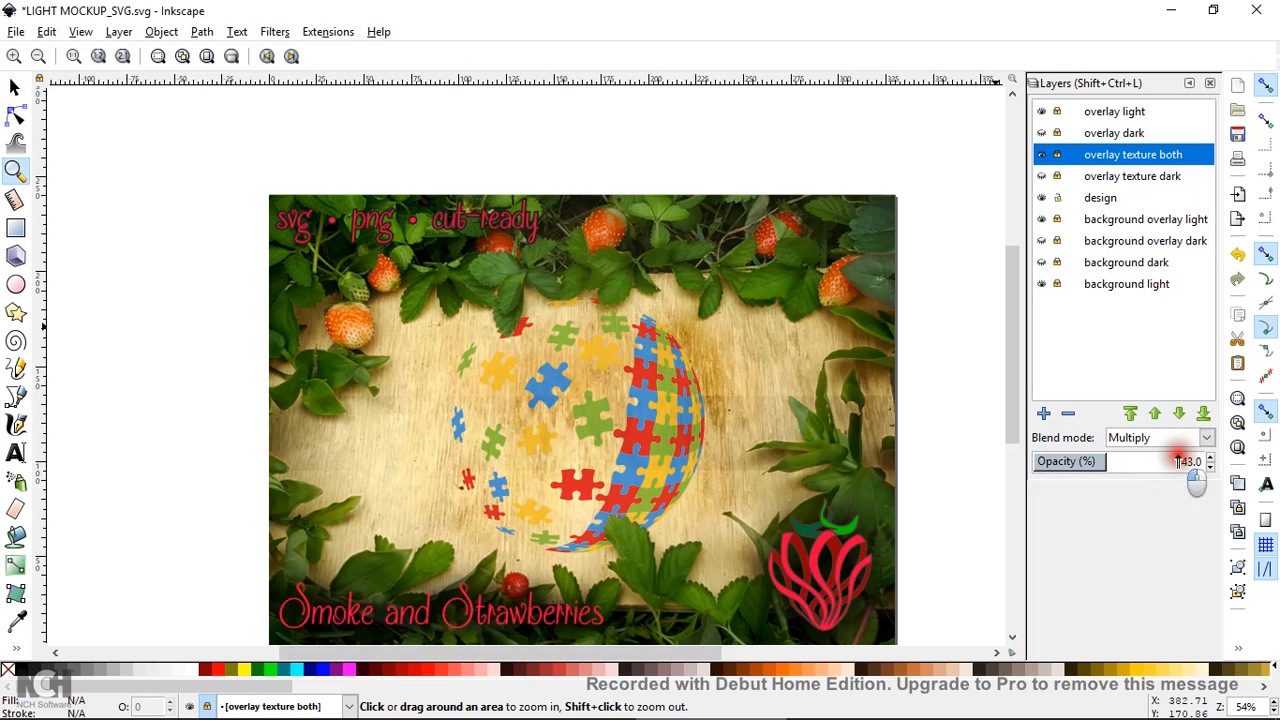
pyautogui.click(1114, 461)
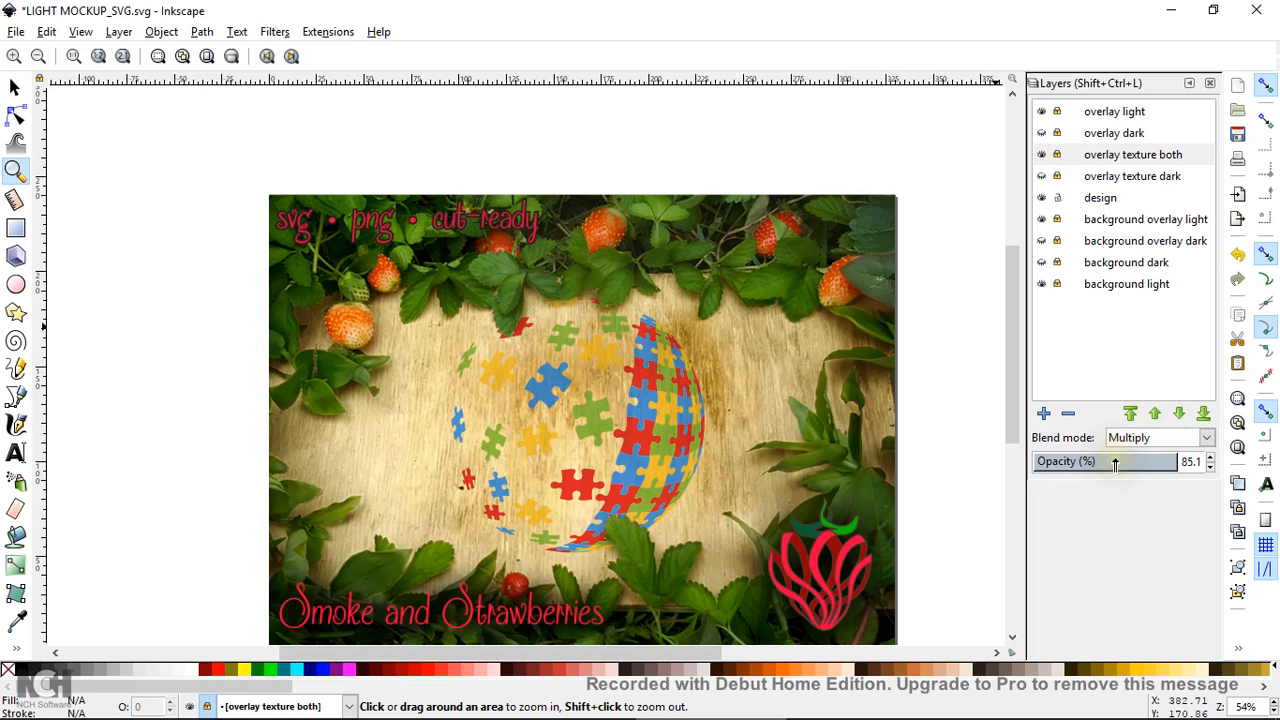
pyautogui.click(1120, 461)
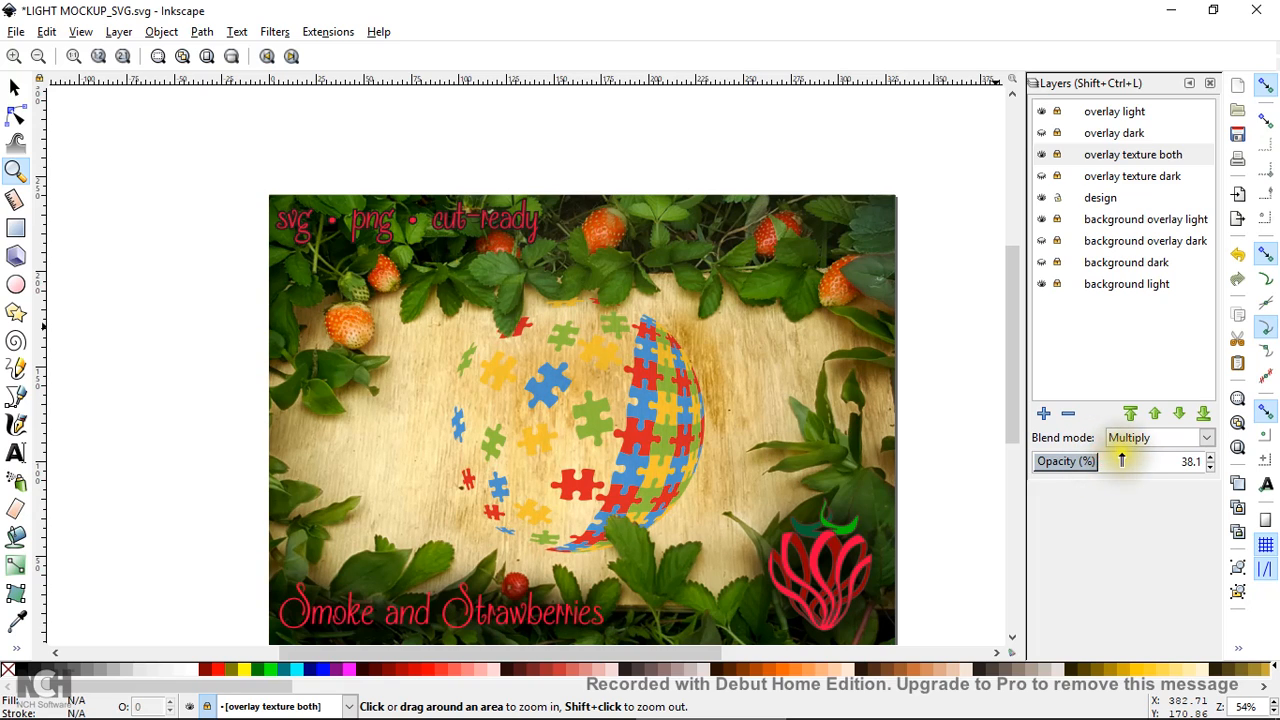
pyautogui.click(1210, 459)
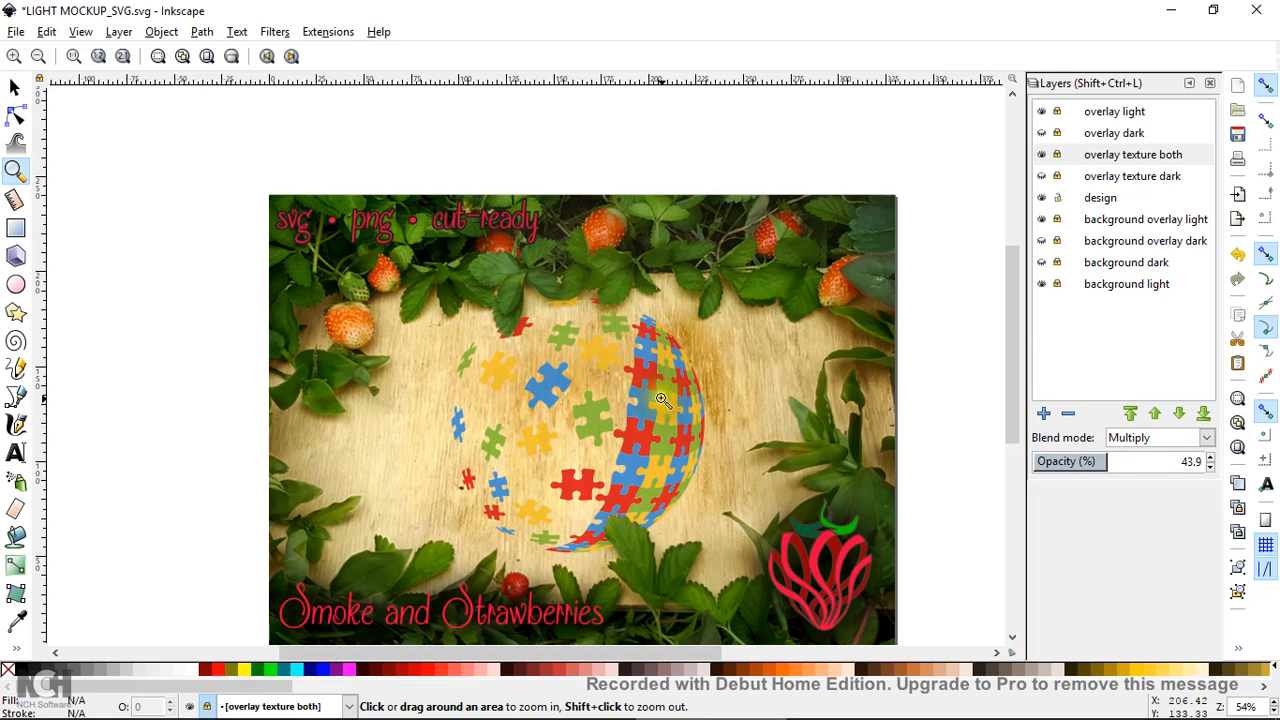
pyautogui.click(18, 92)
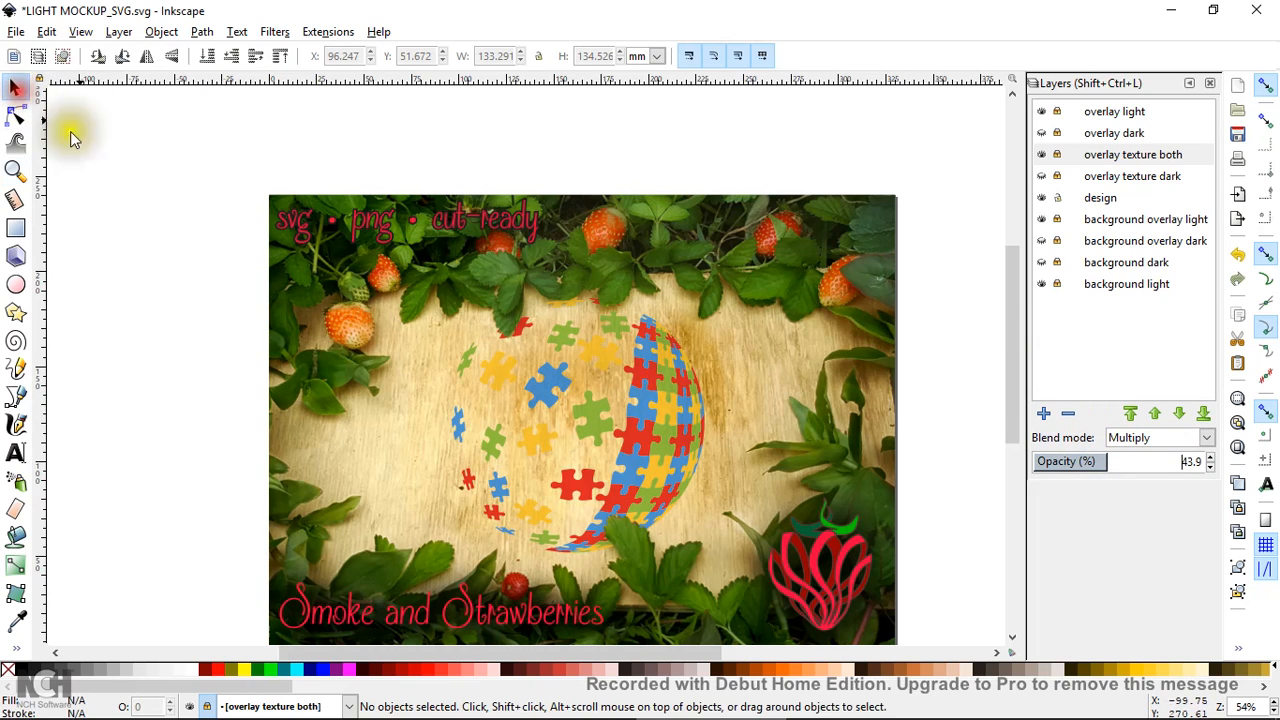
# Move the puzzle-ball group so its X changes from 96.247 to about 99.209
pyautogui.click(680, 452)
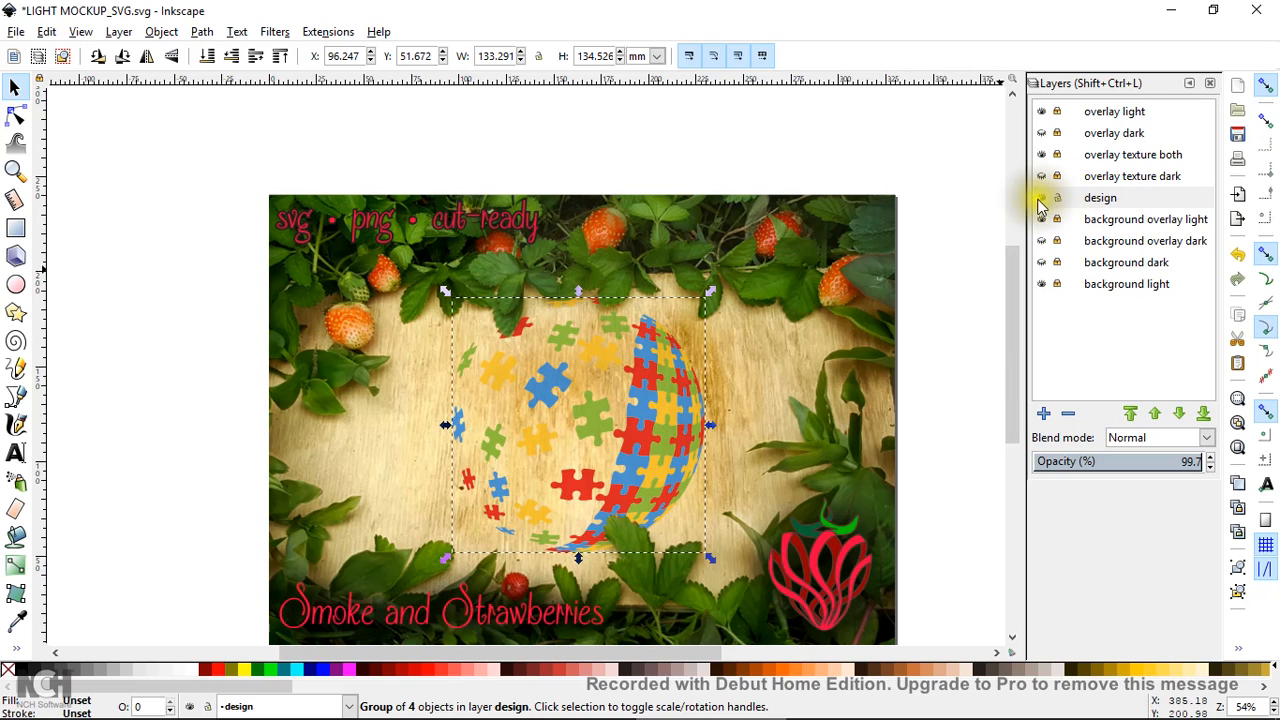
pyautogui.click(666, 467)
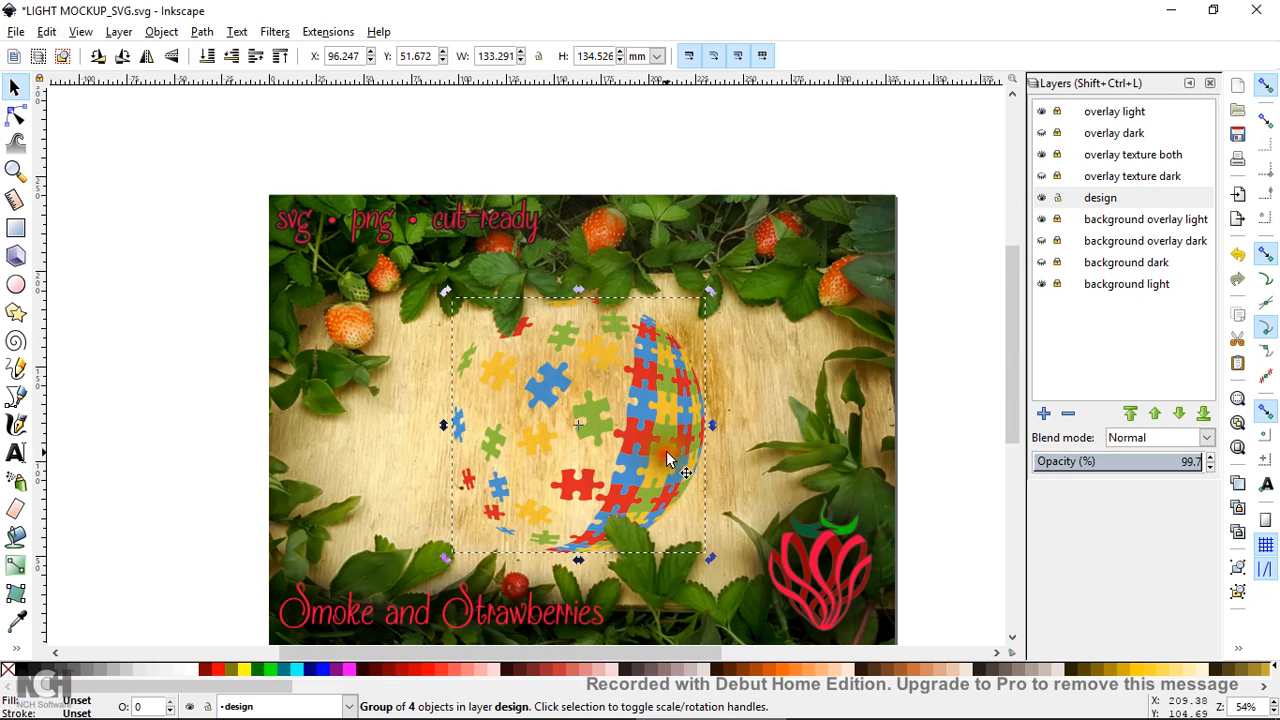
pyautogui.moveTo(654, 447); pyautogui.dragTo(760, 442)
pyautogui.moveTo(666, 424); pyautogui.dragTo(566, 415)
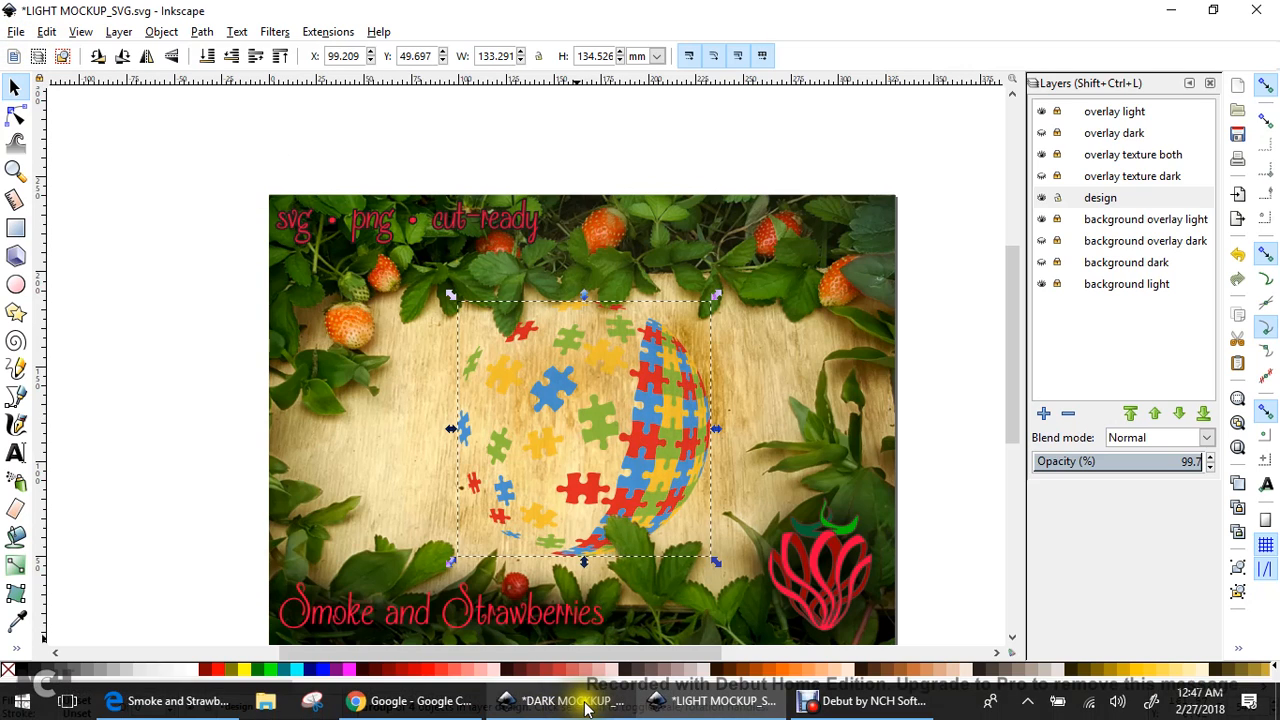
# In the dark mockup, nudge the puzzle ball and set 'overlay texture dark' opacity to 78.5%
pyautogui.click(575, 701)
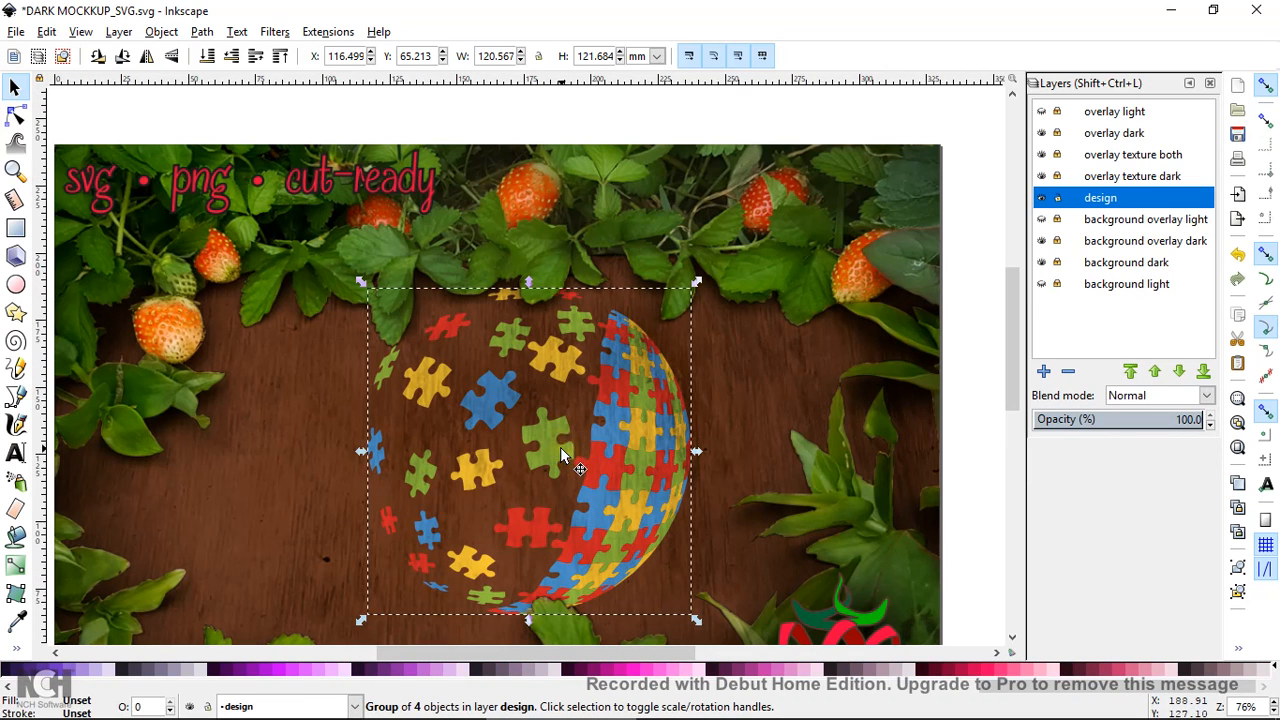
pyautogui.moveTo(545, 449)
pyautogui.mouseDown()
pyautogui.moveTo(533, 449)
pyautogui.moveTo(545, 452)
pyautogui.mouseUp()
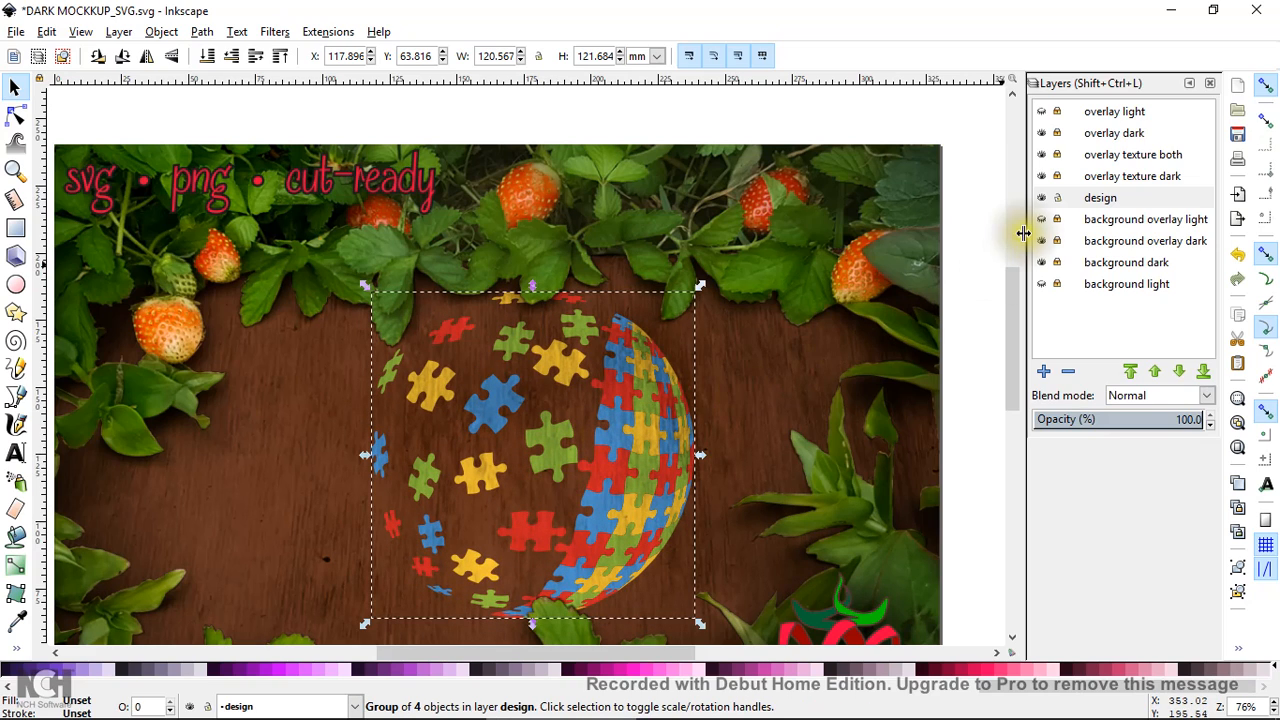
pyautogui.click(1130, 177)
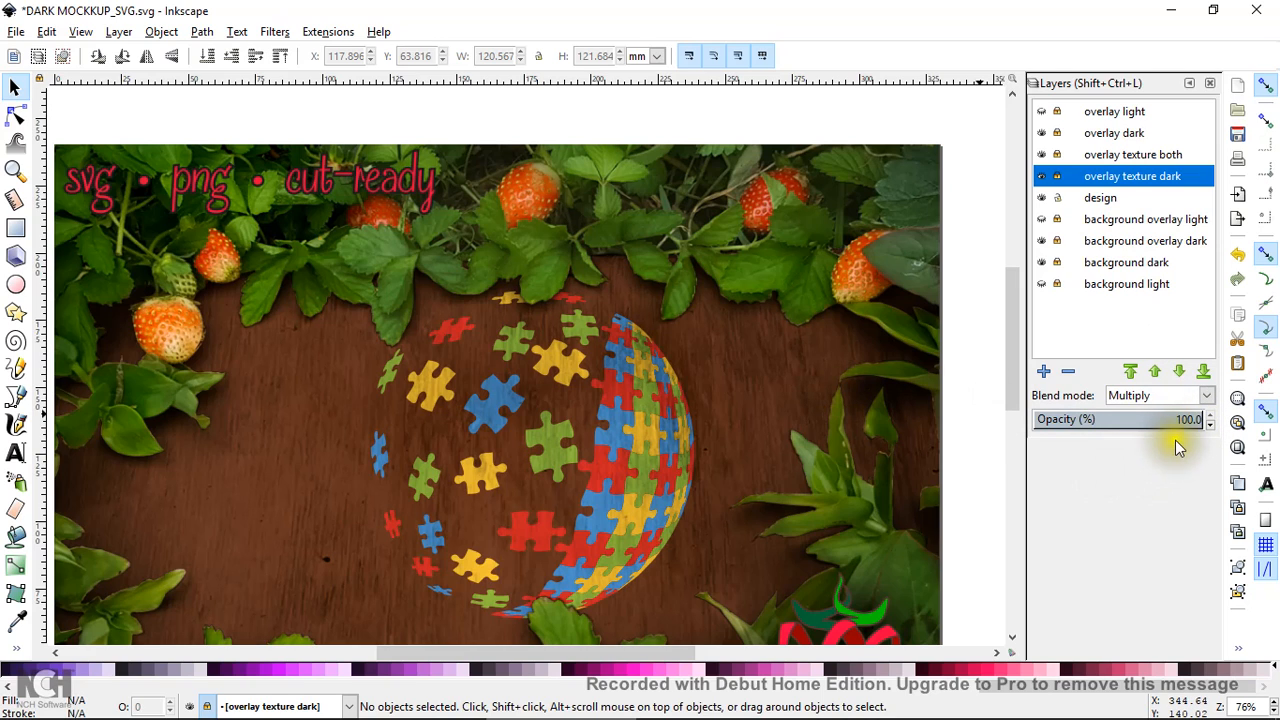
pyautogui.moveTo(1169, 420); pyautogui.dragTo(1125, 419)
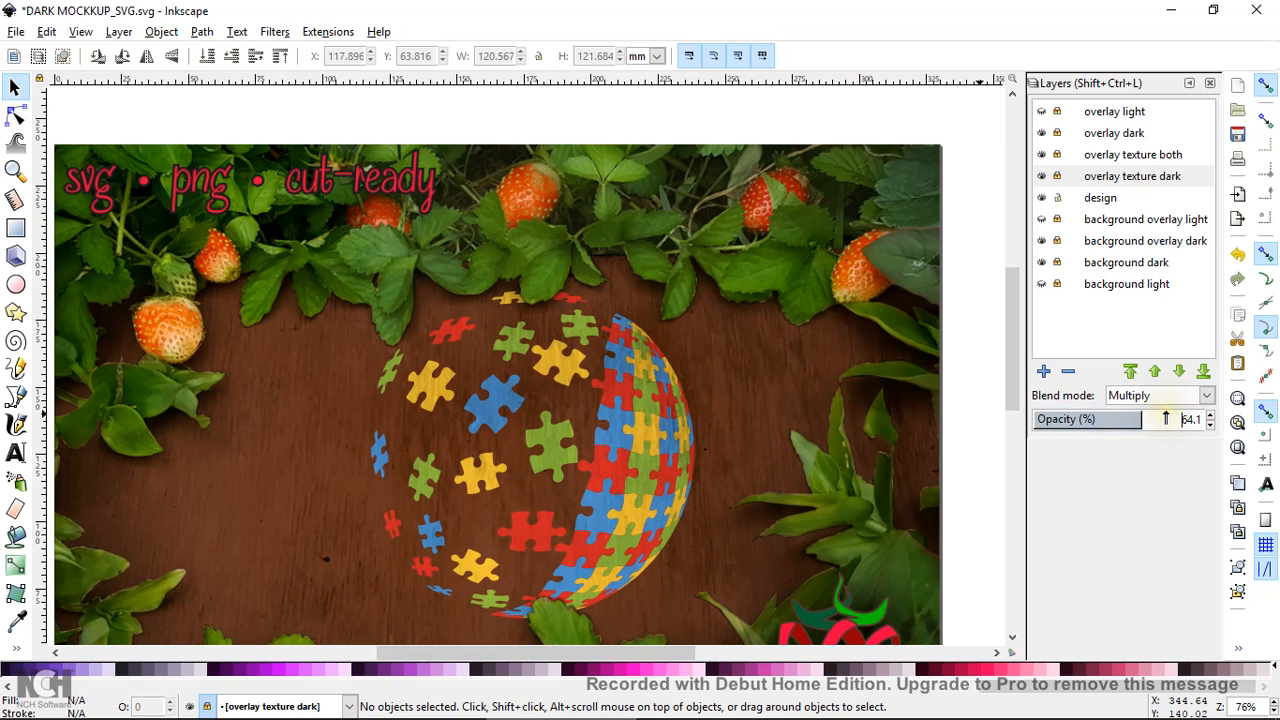
pyautogui.moveTo(1166, 418)
pyautogui.mouseDown()
pyautogui.moveTo(1154, 414)
pyautogui.moveTo(1166, 418)
pyautogui.mouseUp()
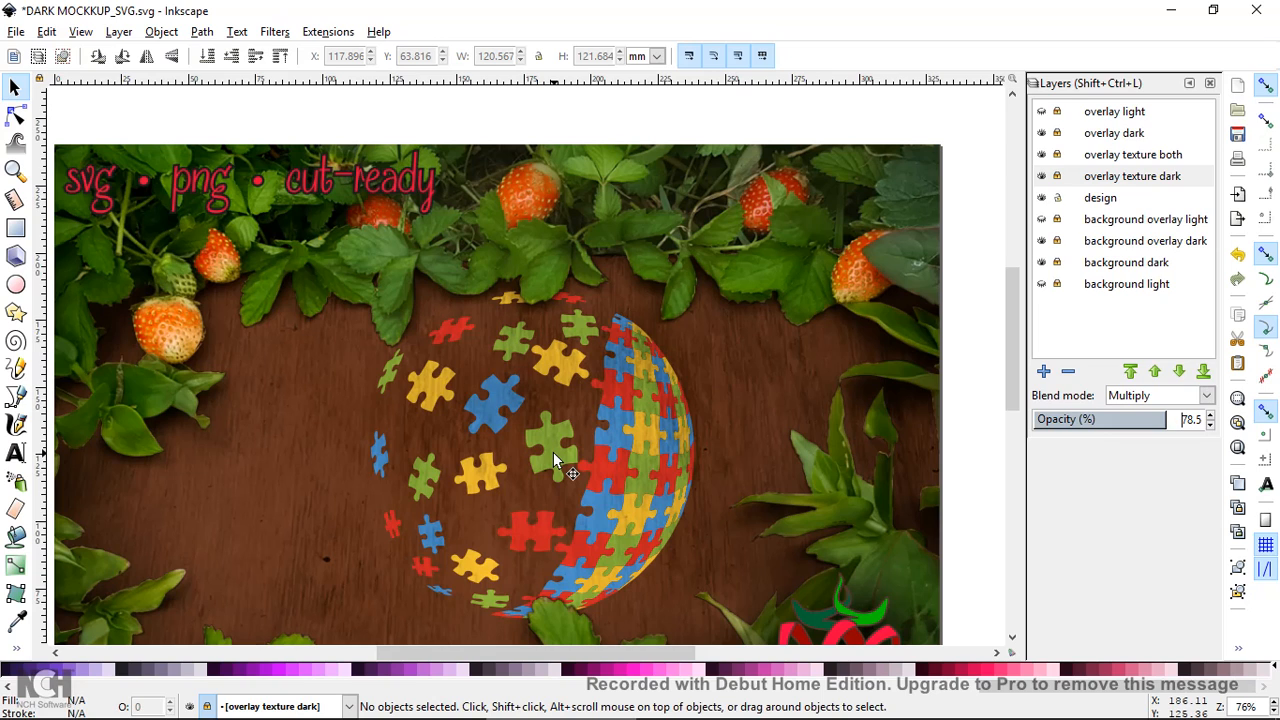
pyautogui.click(198, 118)
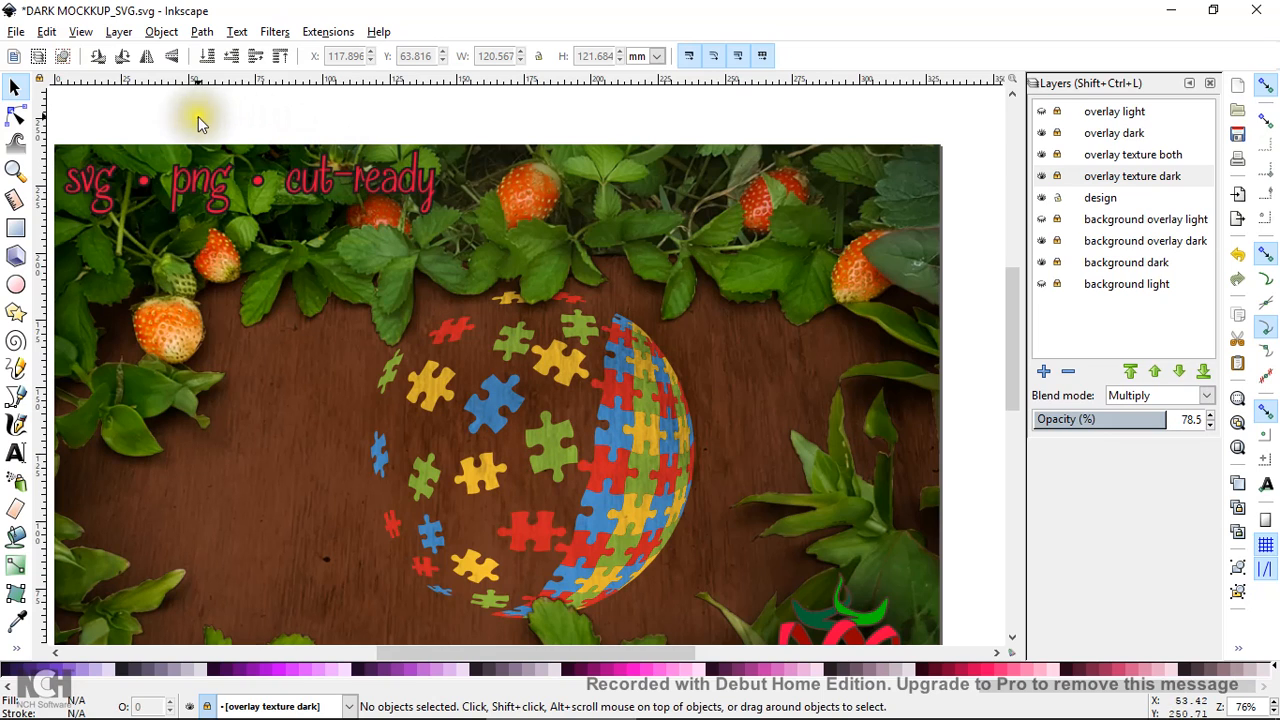
pyautogui.click(46, 32)
pyautogui.moveTo(84, 40)
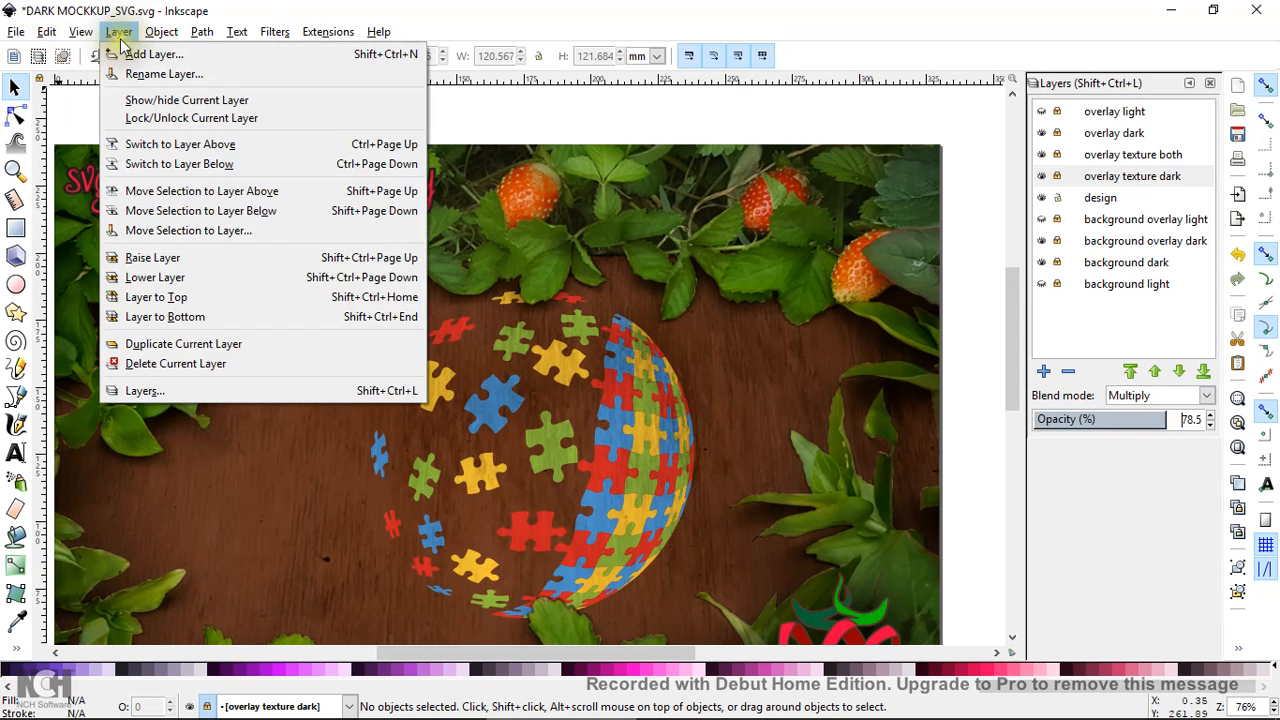
pyautogui.moveTo(168, 44)
pyautogui.moveTo(213, 40)
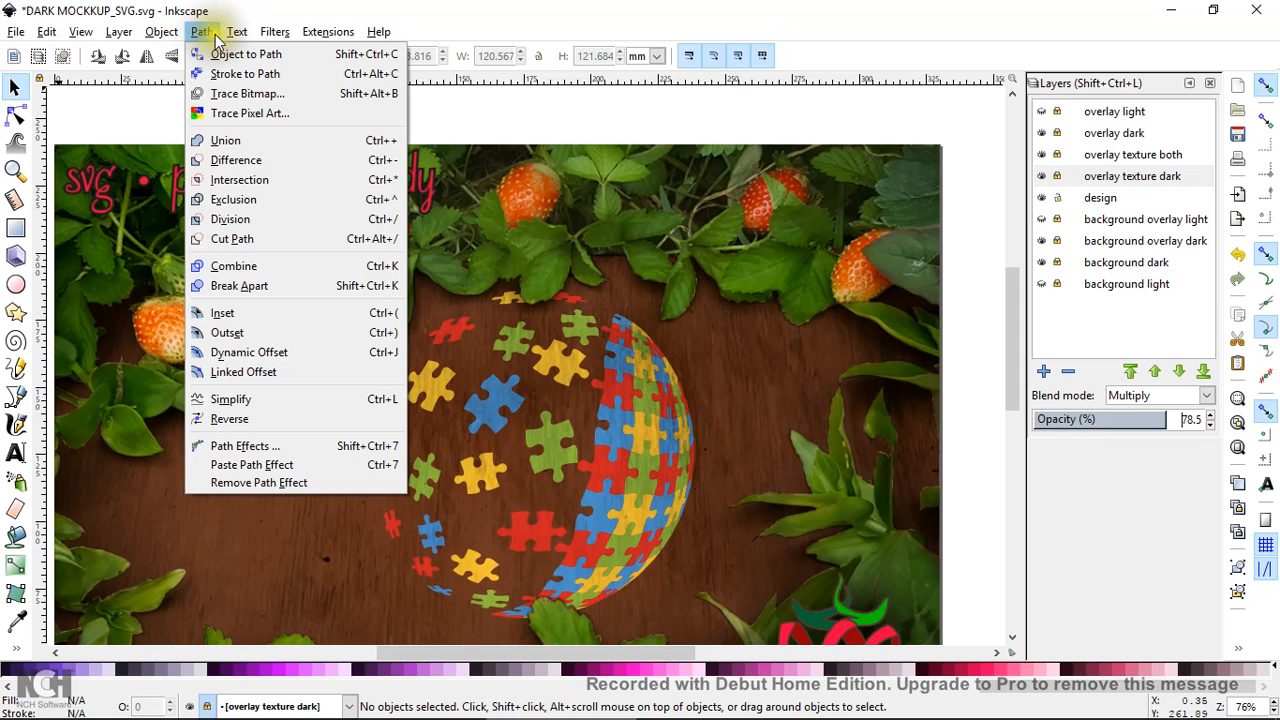
pyautogui.moveTo(377, 36)
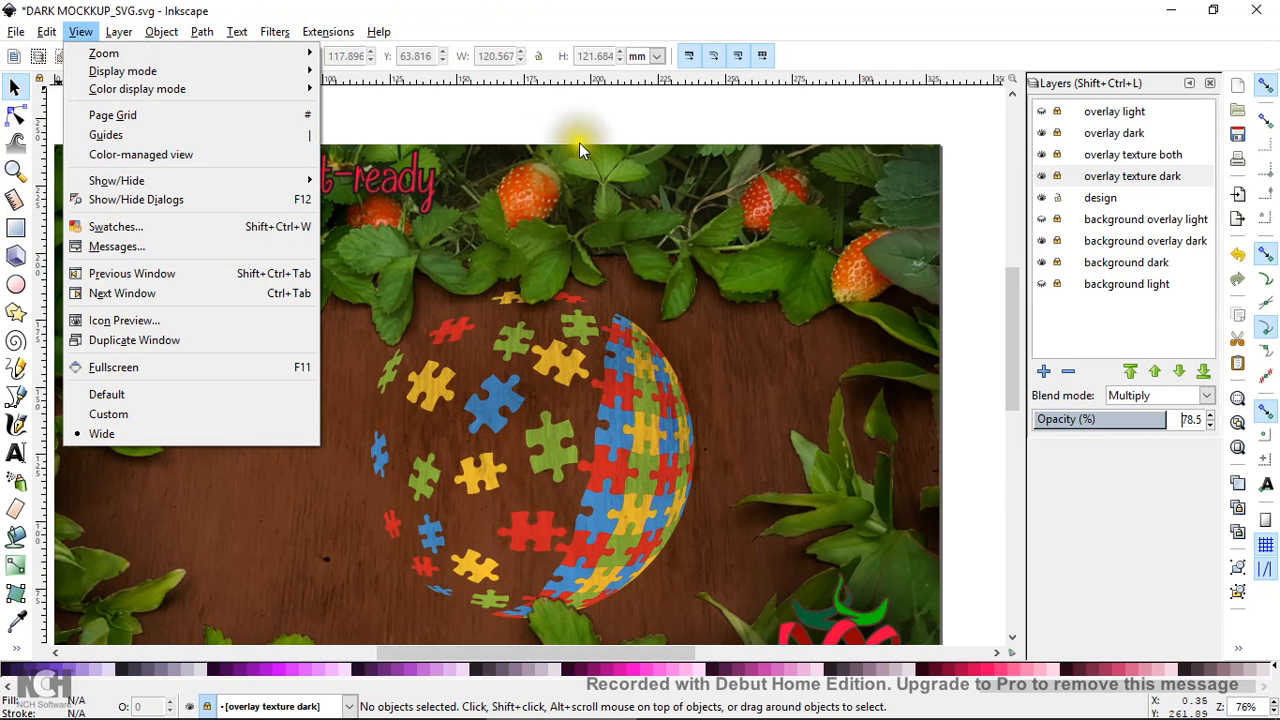
pyautogui.click(595, 121)
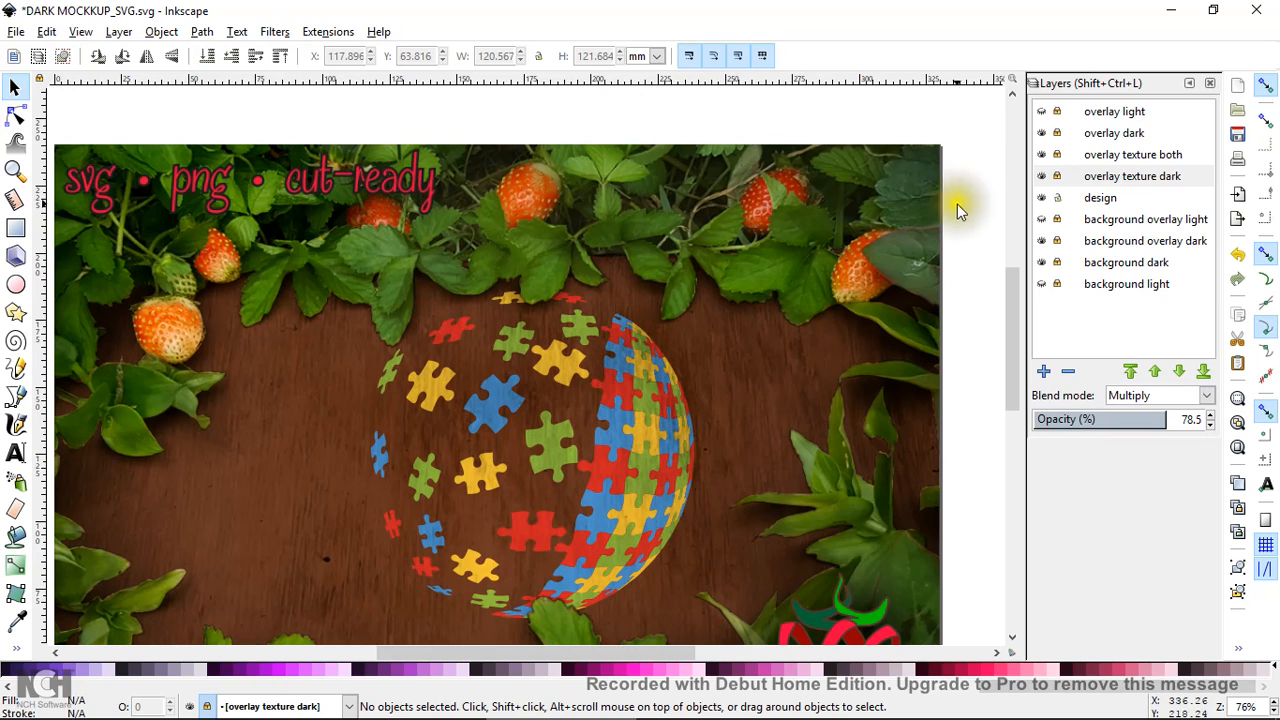
pyautogui.click(665, 462)
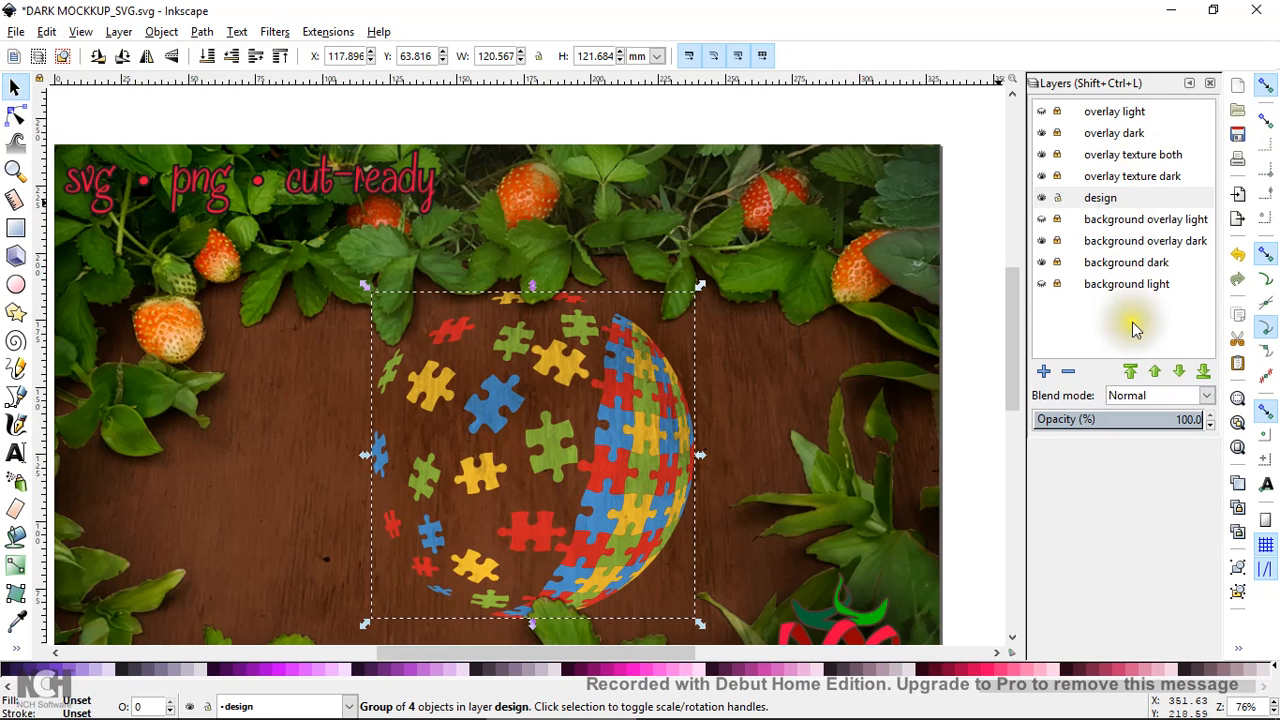
# Zoom out to 54% to see the whole dark page, then select the puzzle-ball group
pyautogui.click(1121, 178)
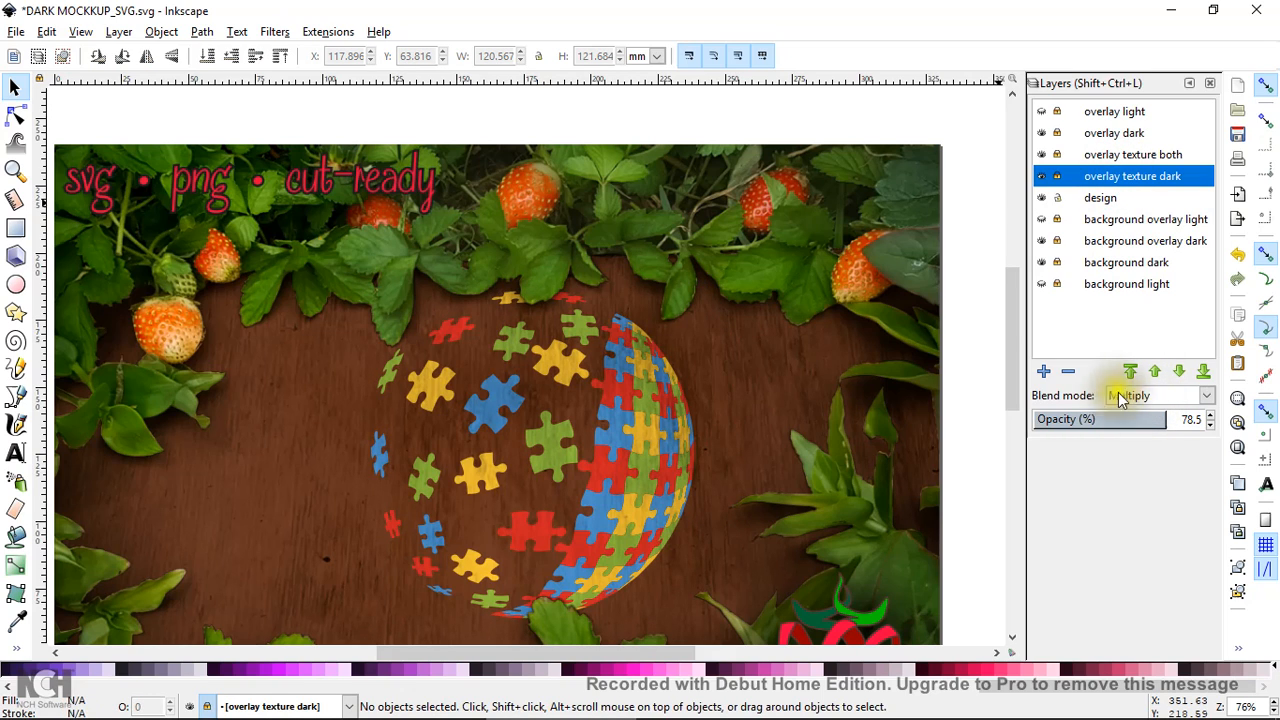
pyautogui.click(17, 172)
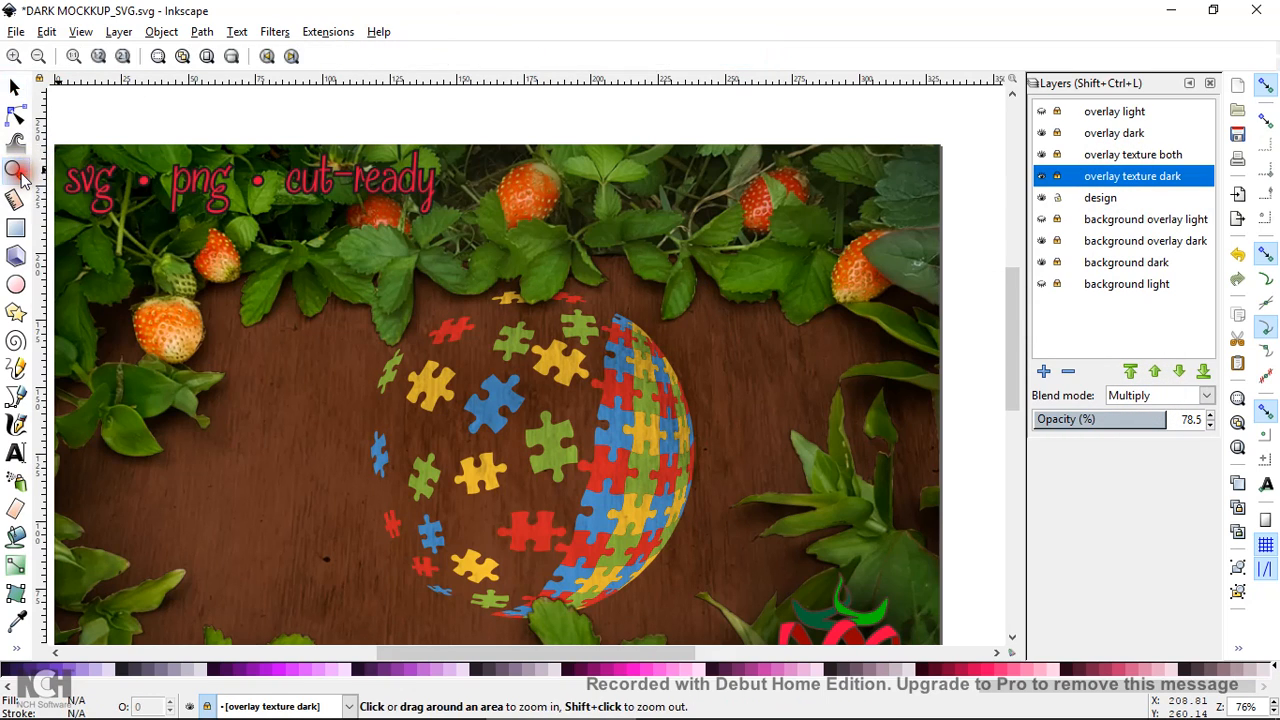
pyautogui.keyDown('shift'); pyautogui.click(167, 108); pyautogui.keyUp('shift')
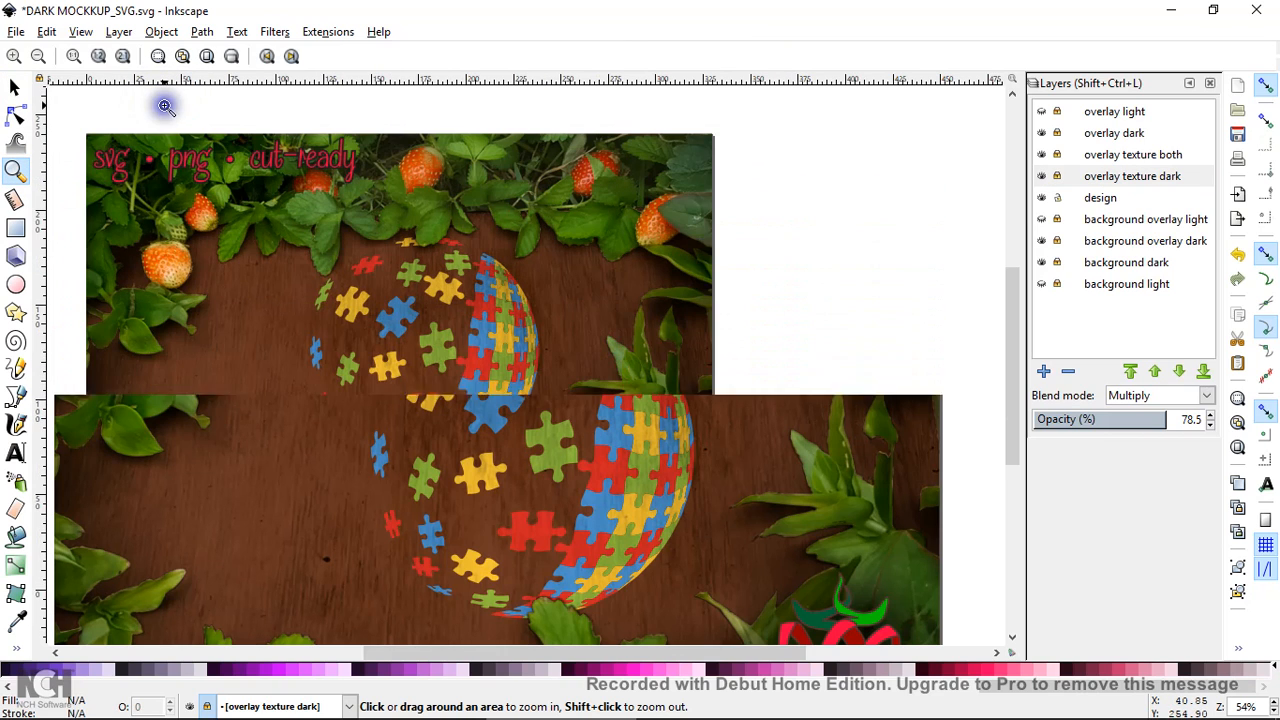
pyautogui.click(20, 87)
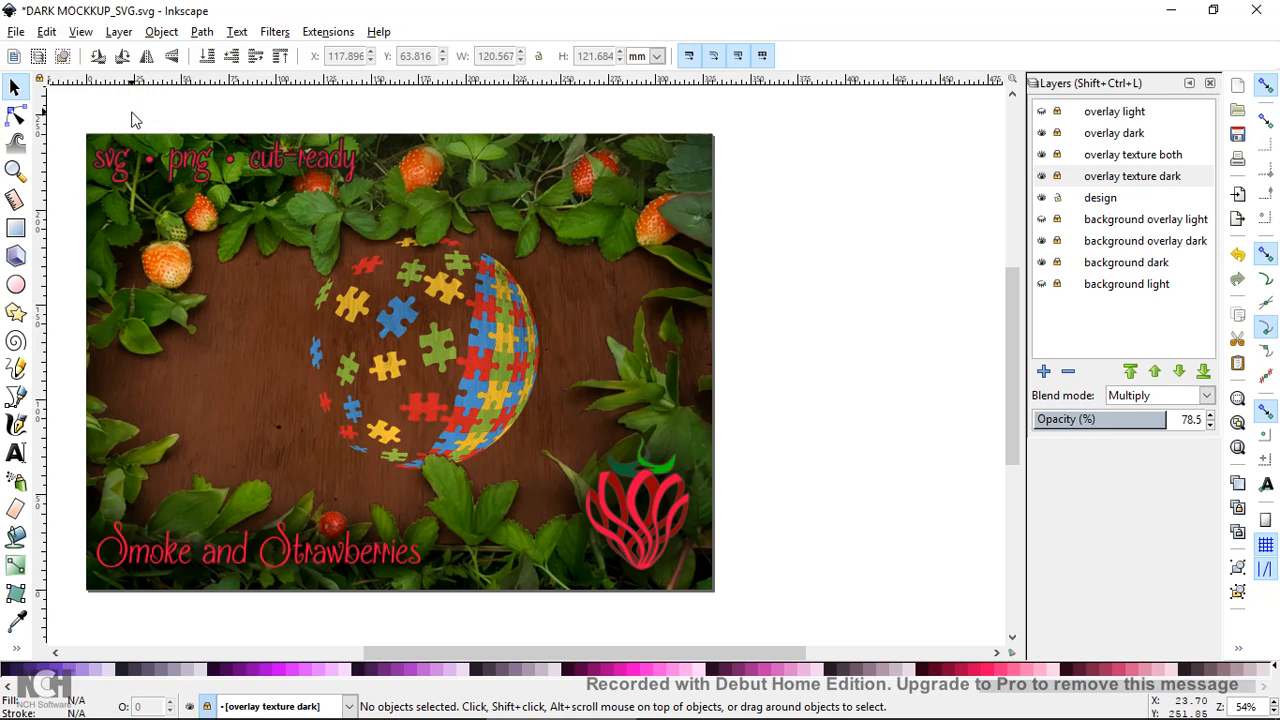
pyautogui.click(440, 344)
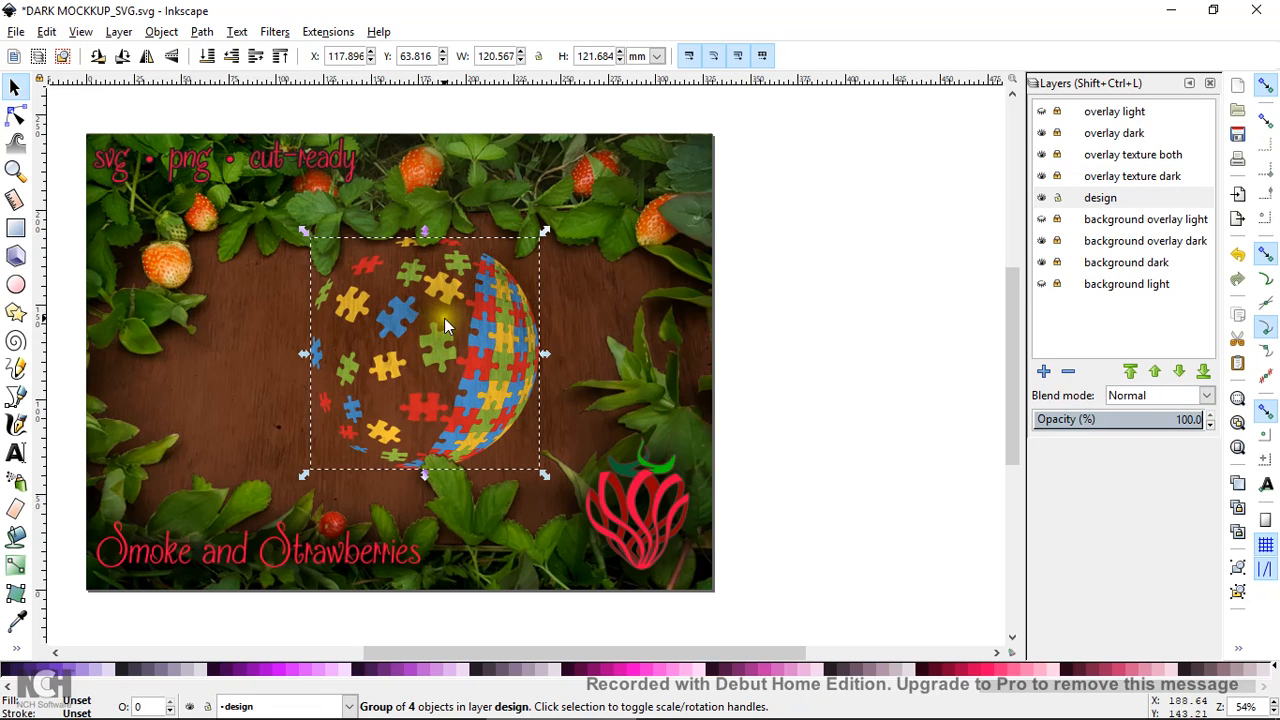
# Nudge the puzzle ball left to X 109.007 and hide the design layer
pyautogui.moveTo(441, 348)
pyautogui.mouseDown()
pyautogui.moveTo(437, 328)
pyautogui.moveTo(424, 344)
pyautogui.mouseUp()
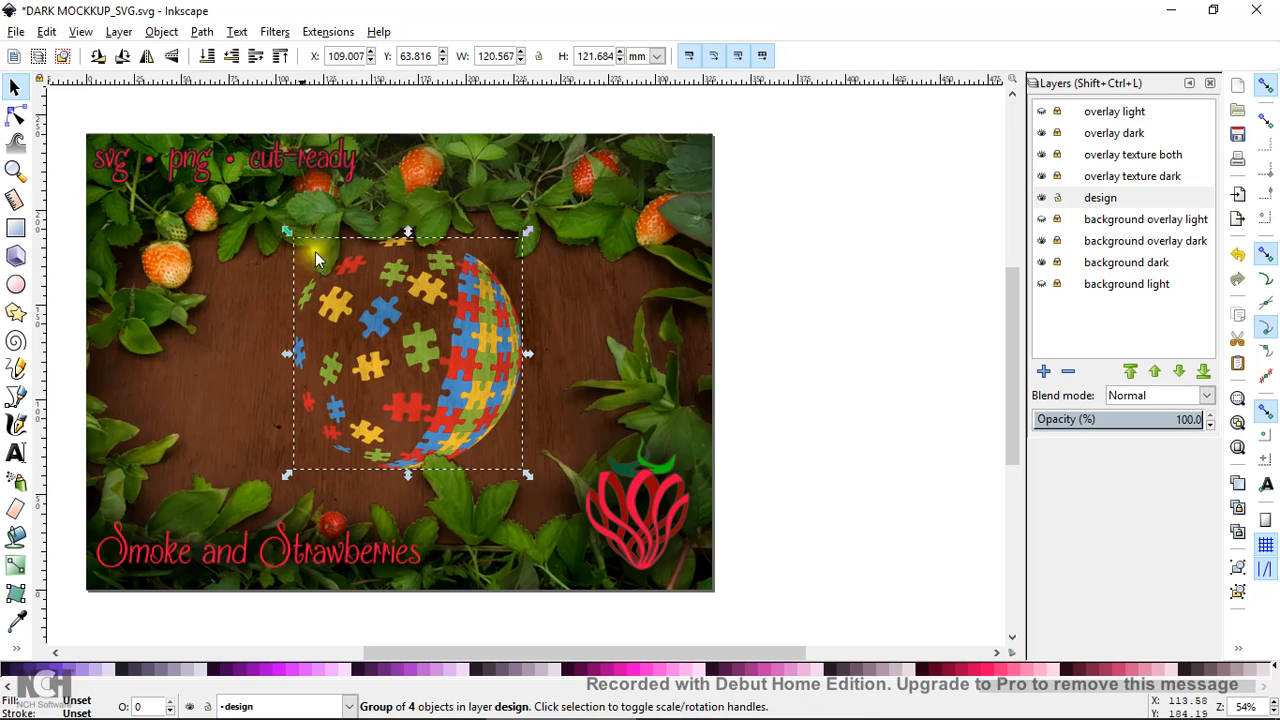
pyautogui.moveTo(67, 116); pyautogui.dragTo(737, 617)
pyautogui.click(1041, 197)
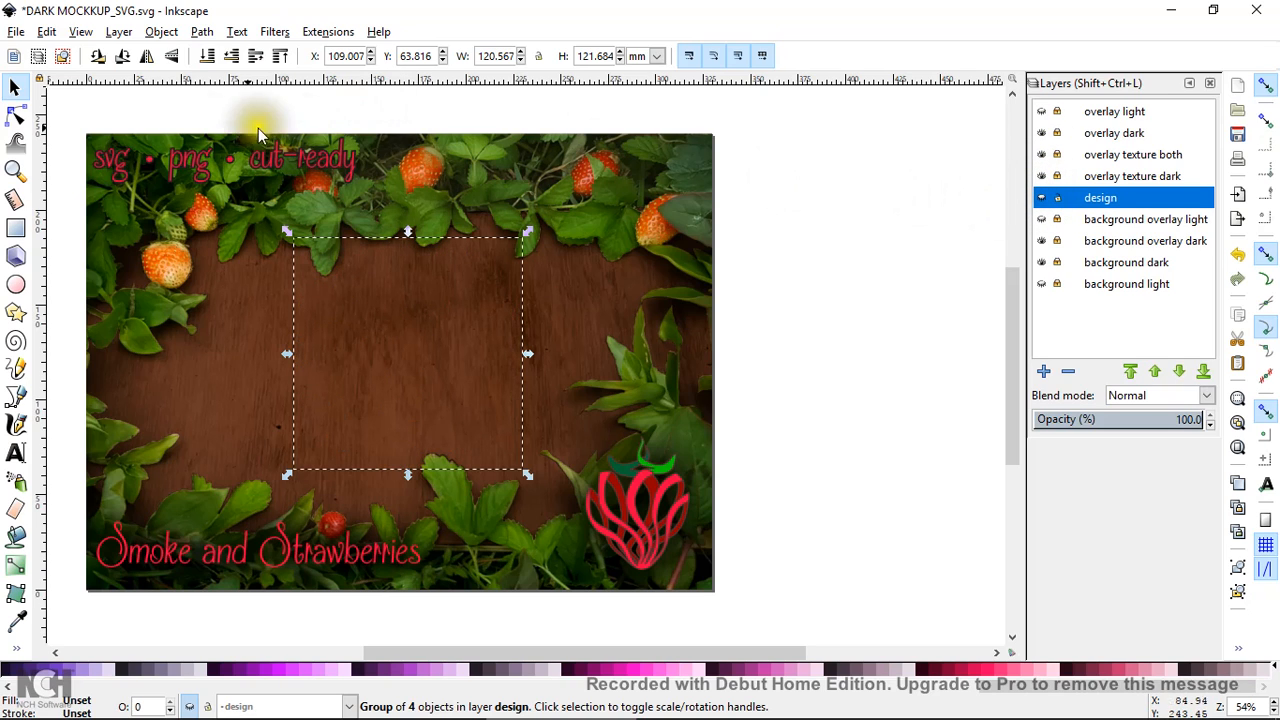
# Show the design layer, unlock the three overlay layers, and select all six page objects
pyautogui.moveTo(75, 115); pyautogui.dragTo(744, 621)
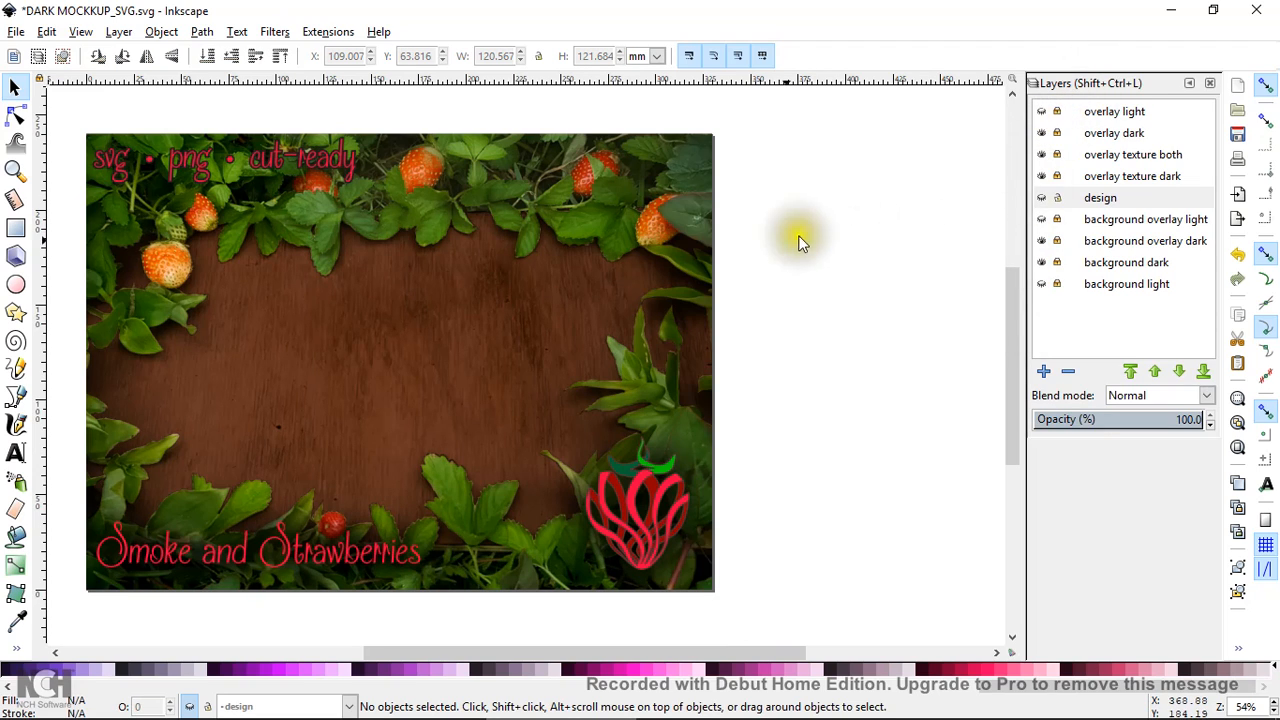
pyautogui.click(1041, 199)
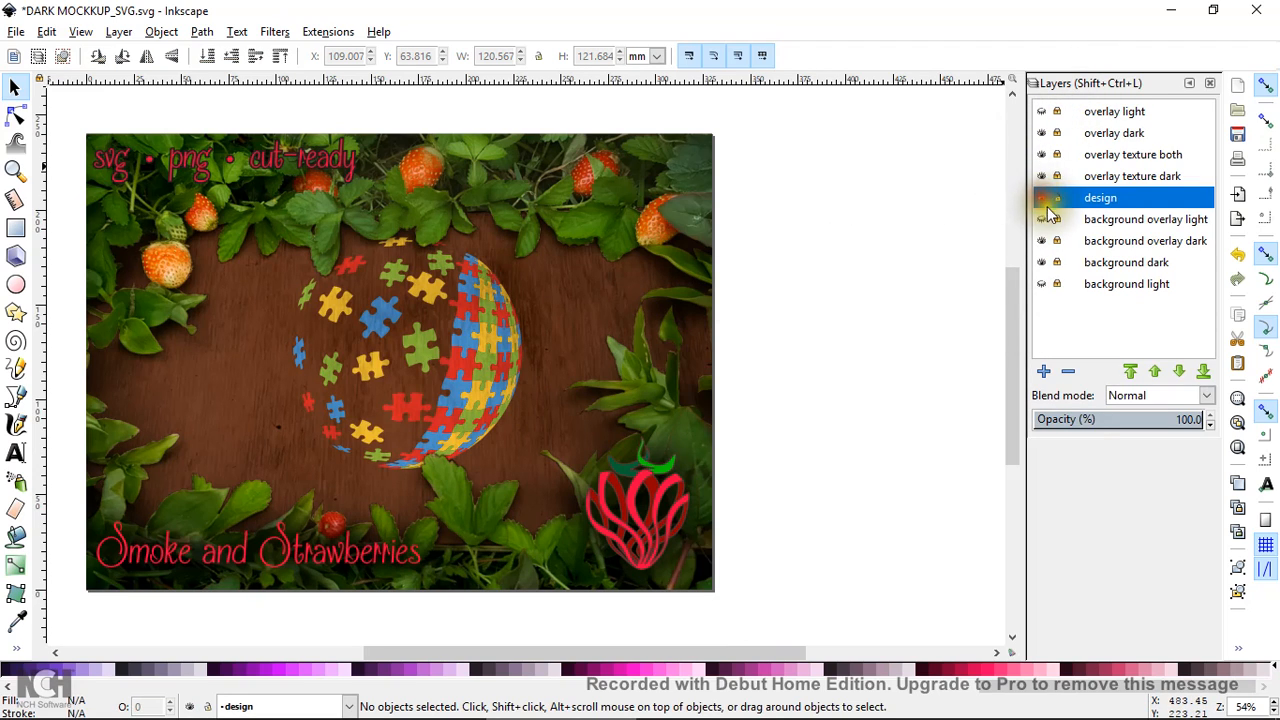
pyautogui.click(1057, 136)
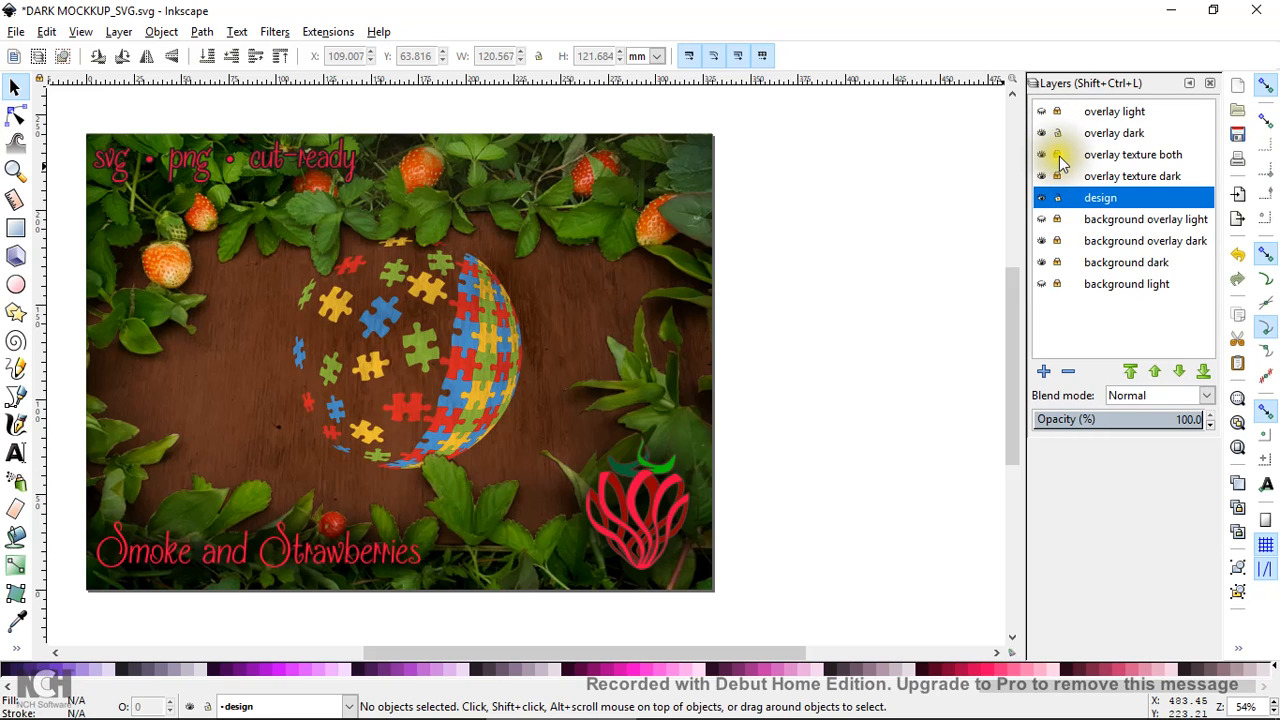
pyautogui.click(1058, 155)
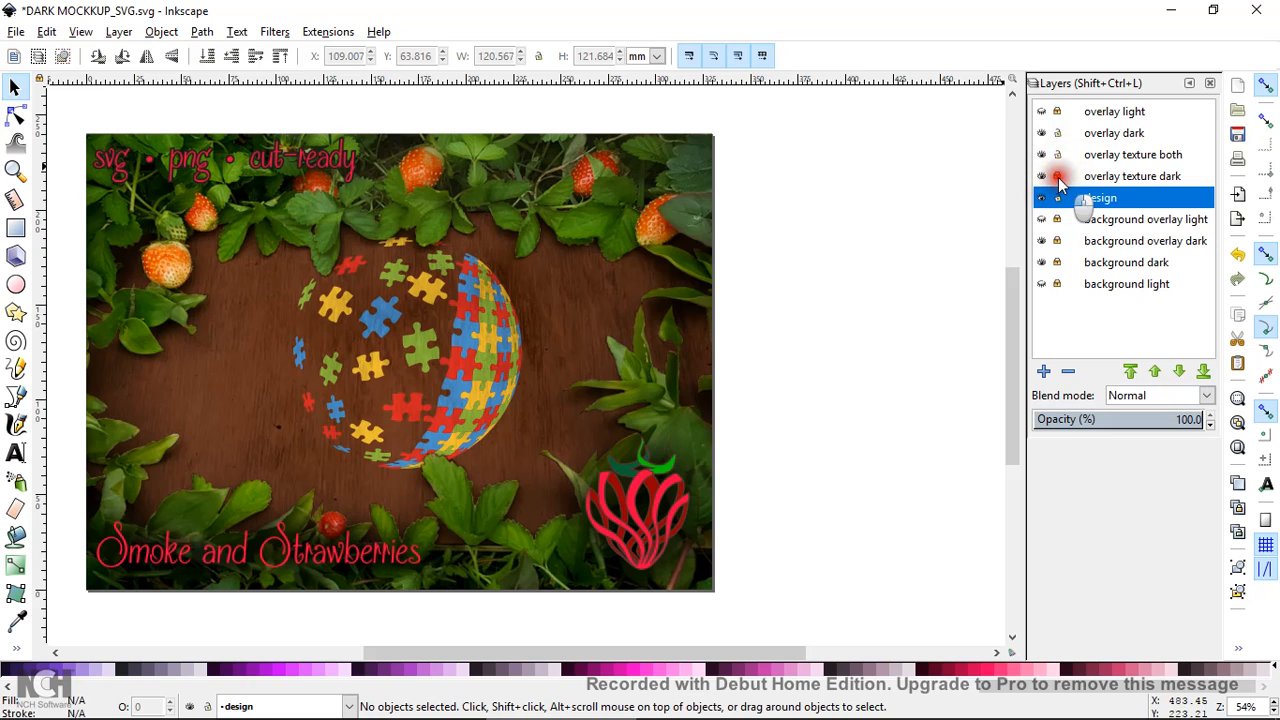
pyautogui.click(1057, 241)
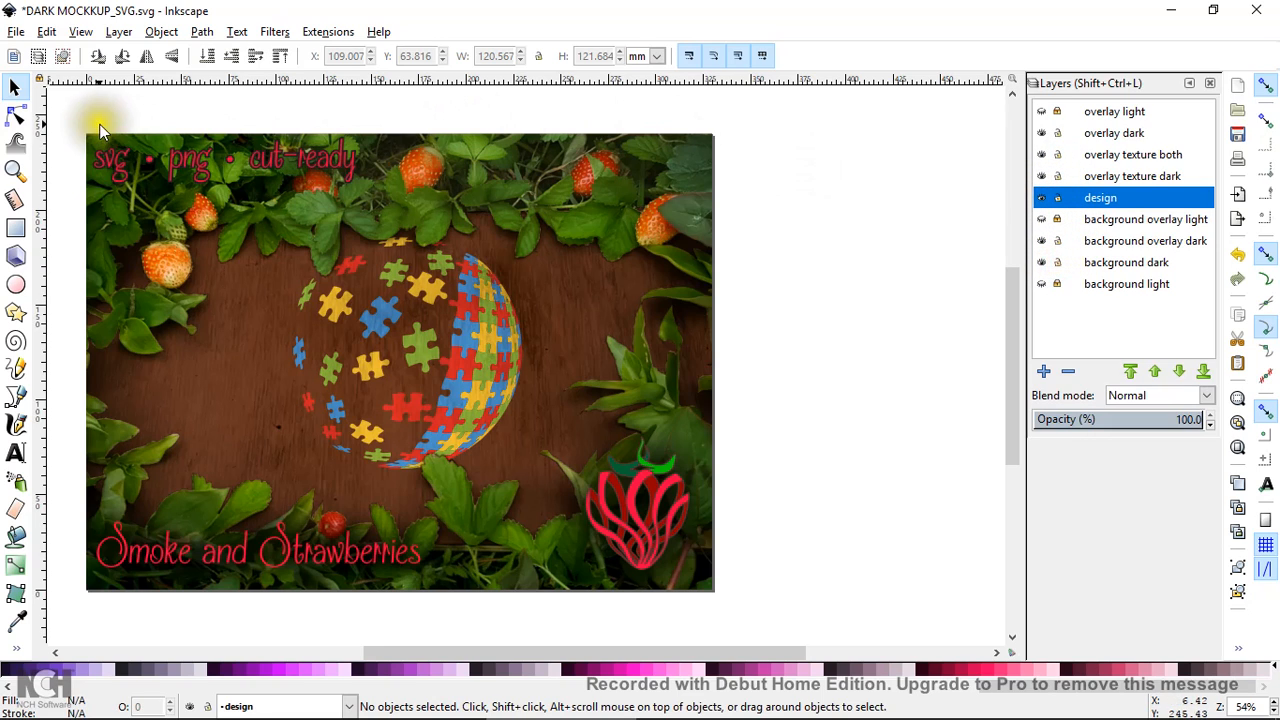
pyautogui.moveTo(76, 114); pyautogui.dragTo(760, 633)
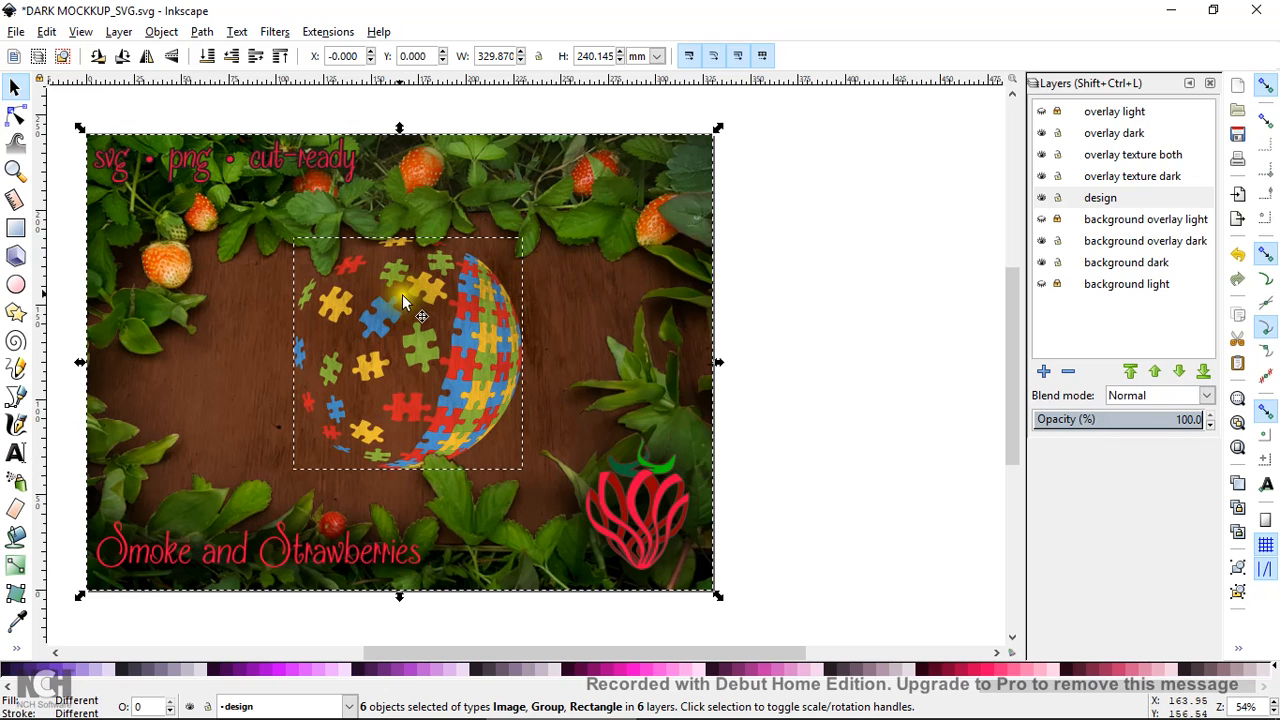
# Centre the selected objects on the page both horizontally and vertically with Align and Distribute
pyautogui.click(161, 31)
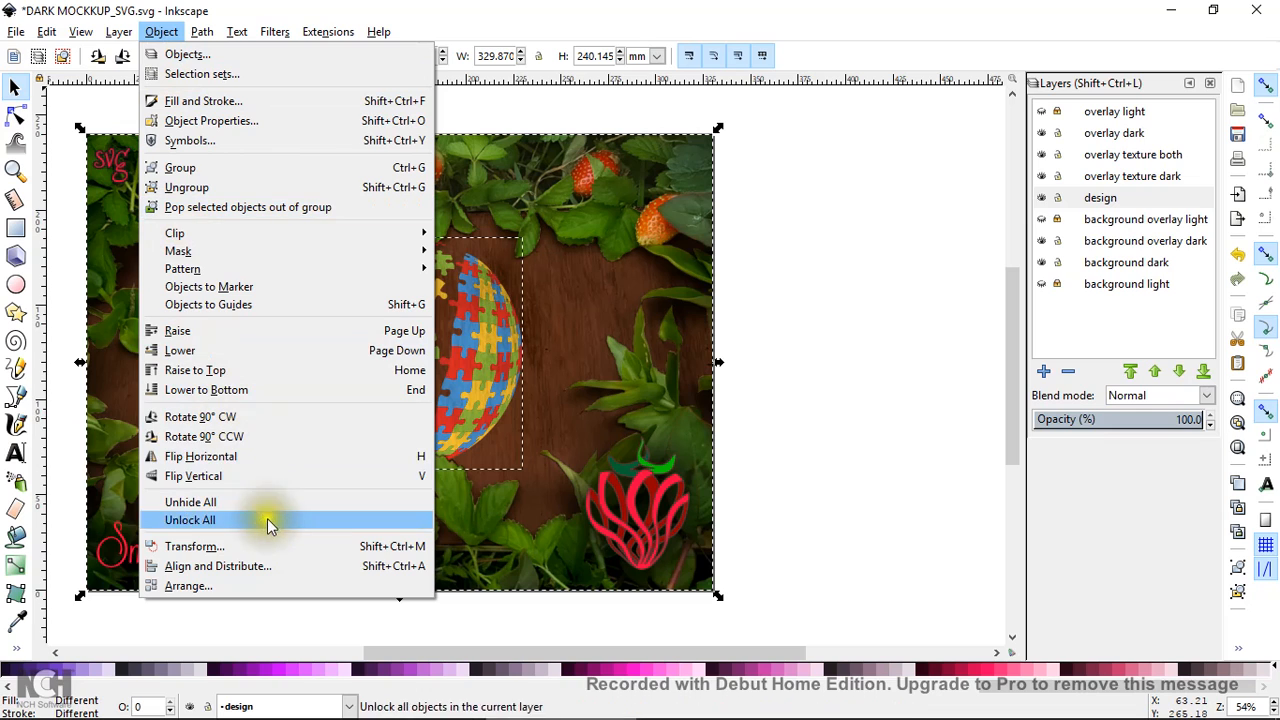
pyautogui.click(272, 563)
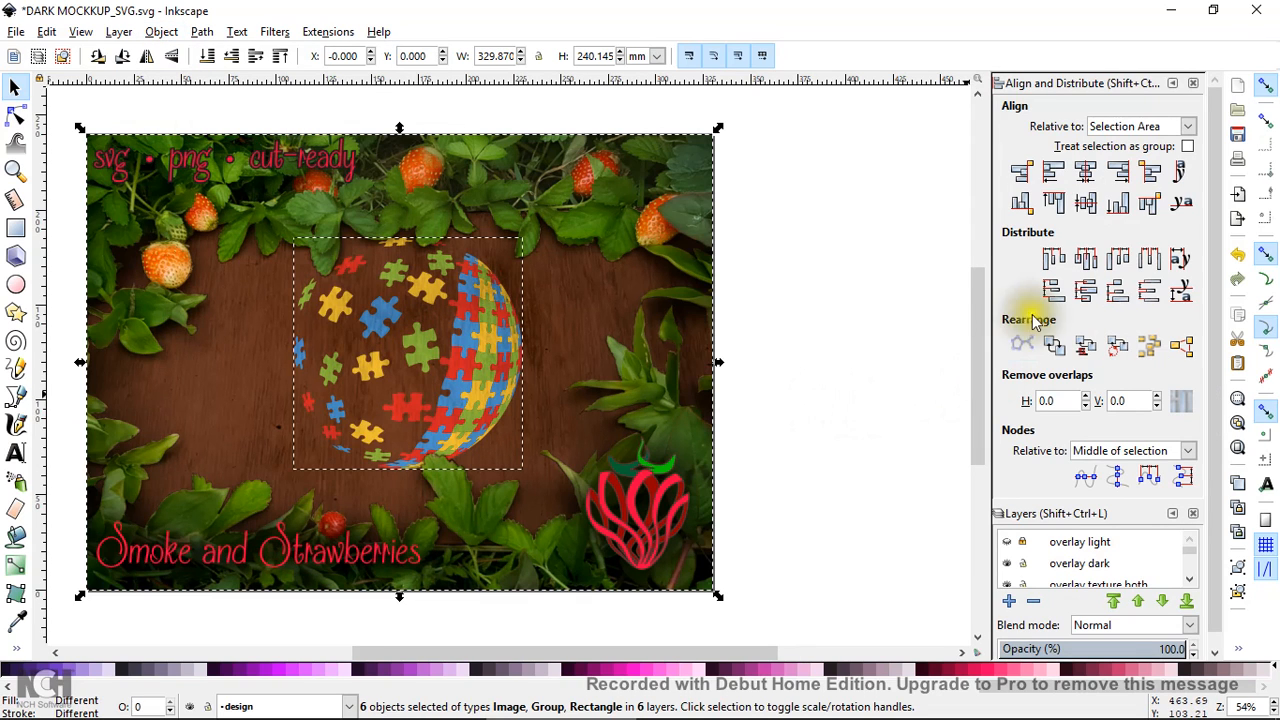
pyautogui.click(1087, 175)
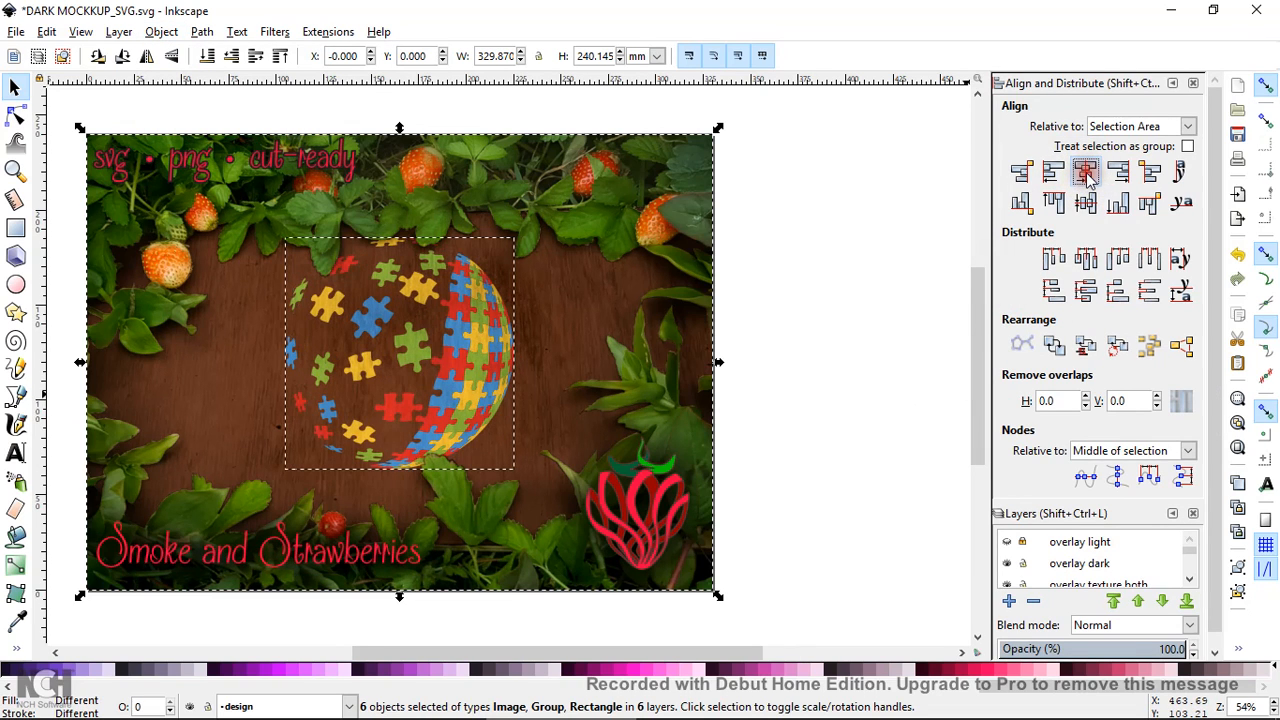
pyautogui.click(1088, 208)
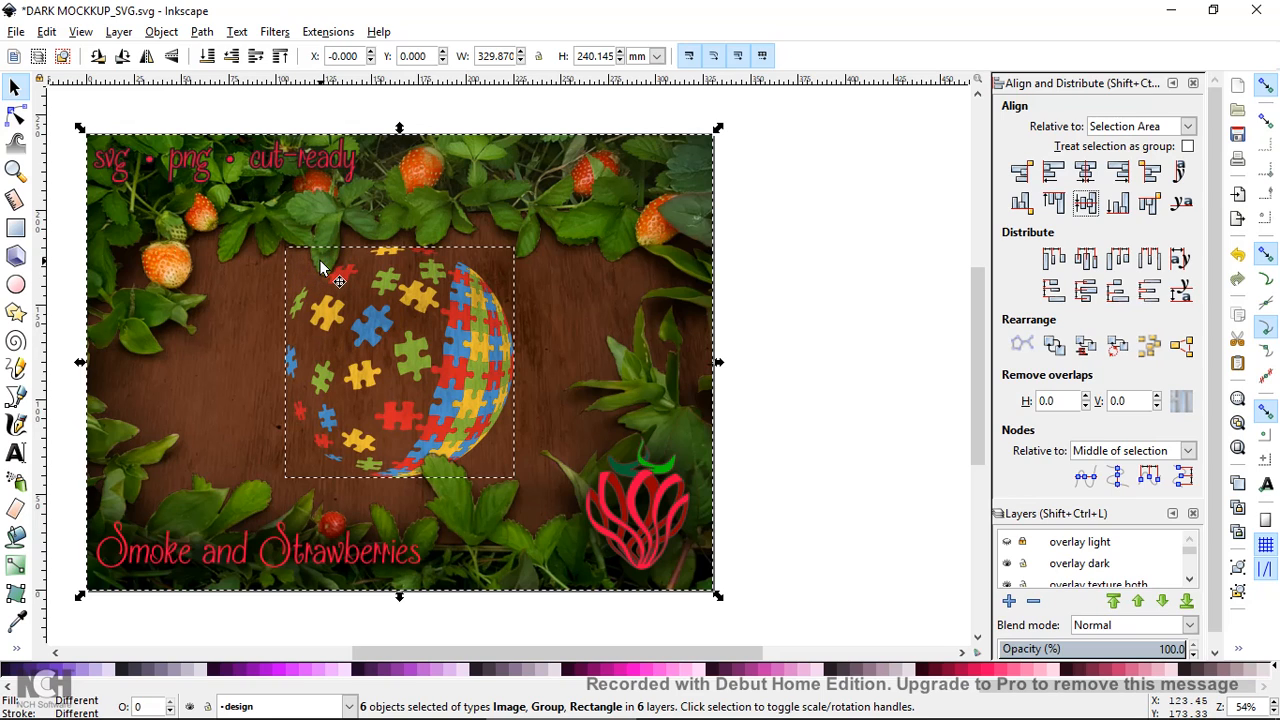
# Check the overlay texture image, close the alignment panel, and clear the selection
pyautogui.click(792, 342)
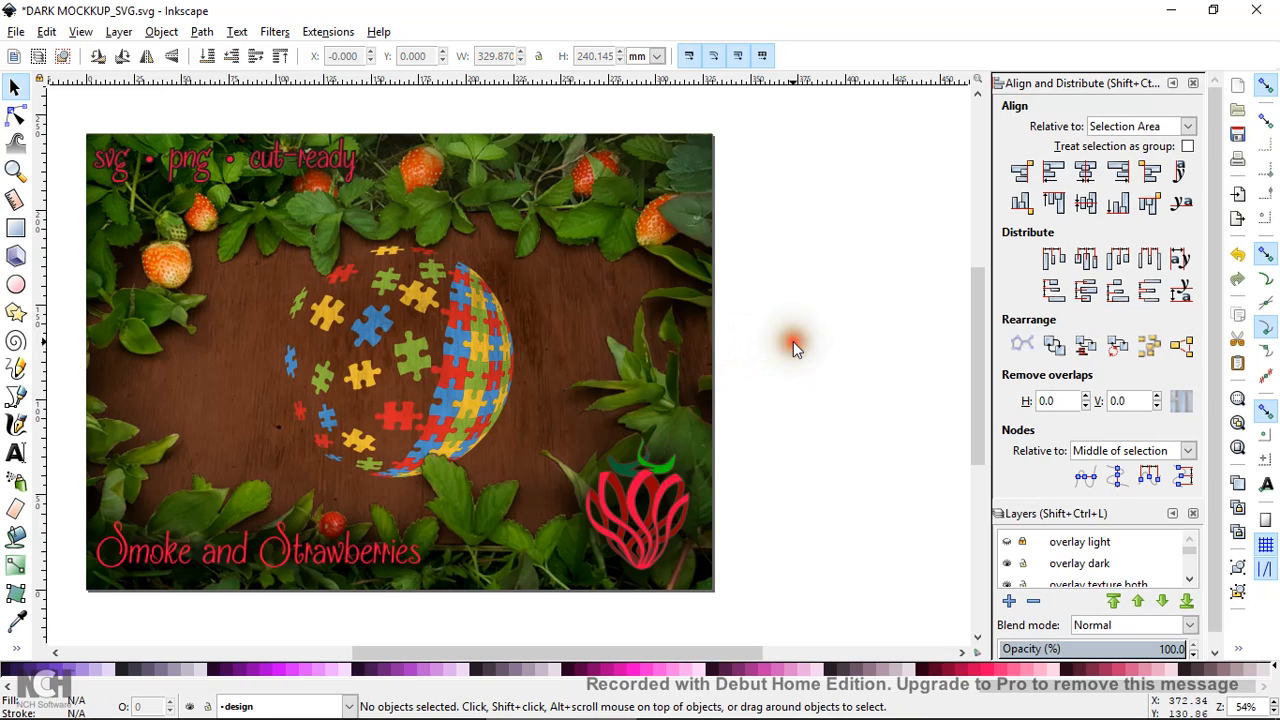
pyautogui.click(451, 407)
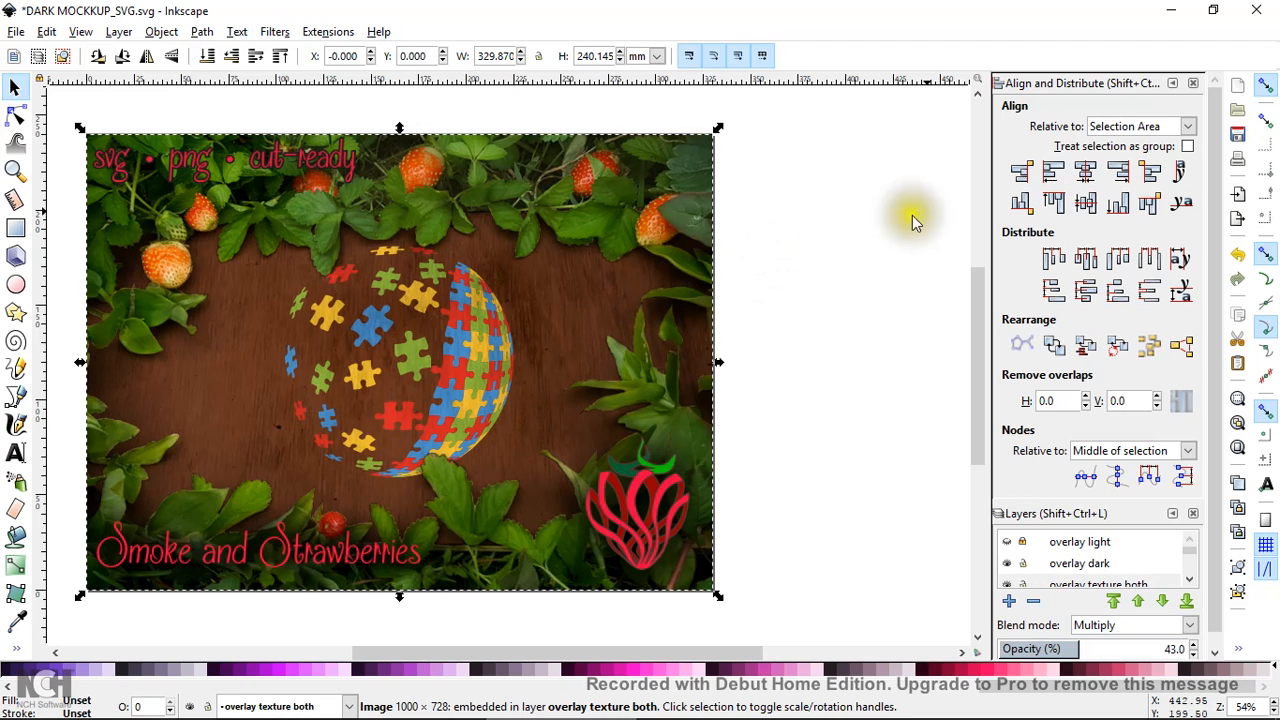
pyautogui.click(1192, 83)
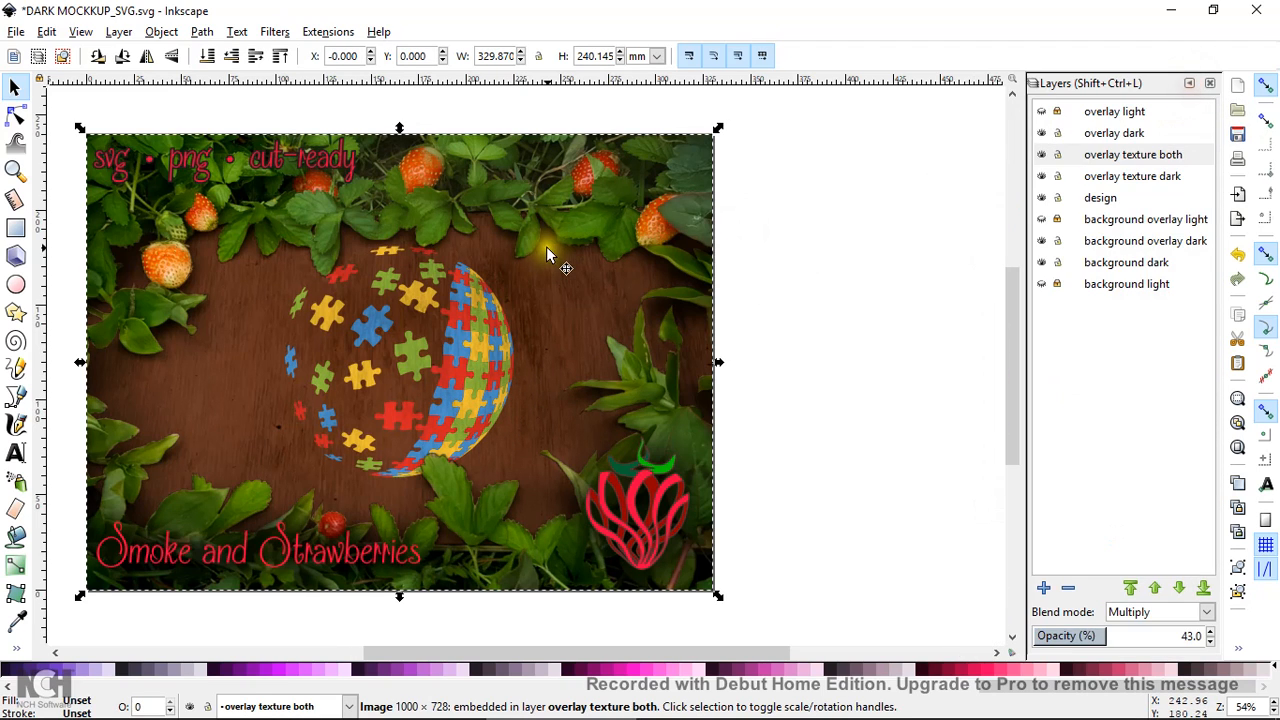
pyautogui.click(871, 291)
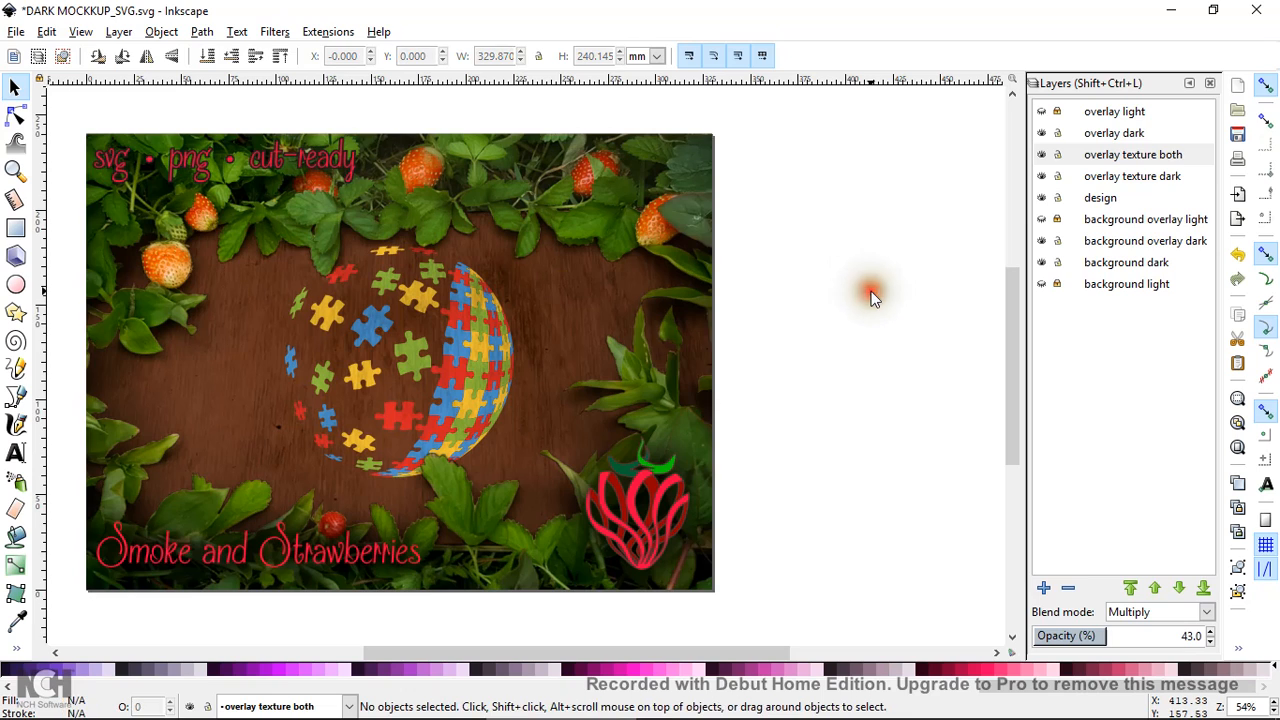
# Set the PNG export area to Page and begin changing the width to 1000 px
pyautogui.click(15, 33)
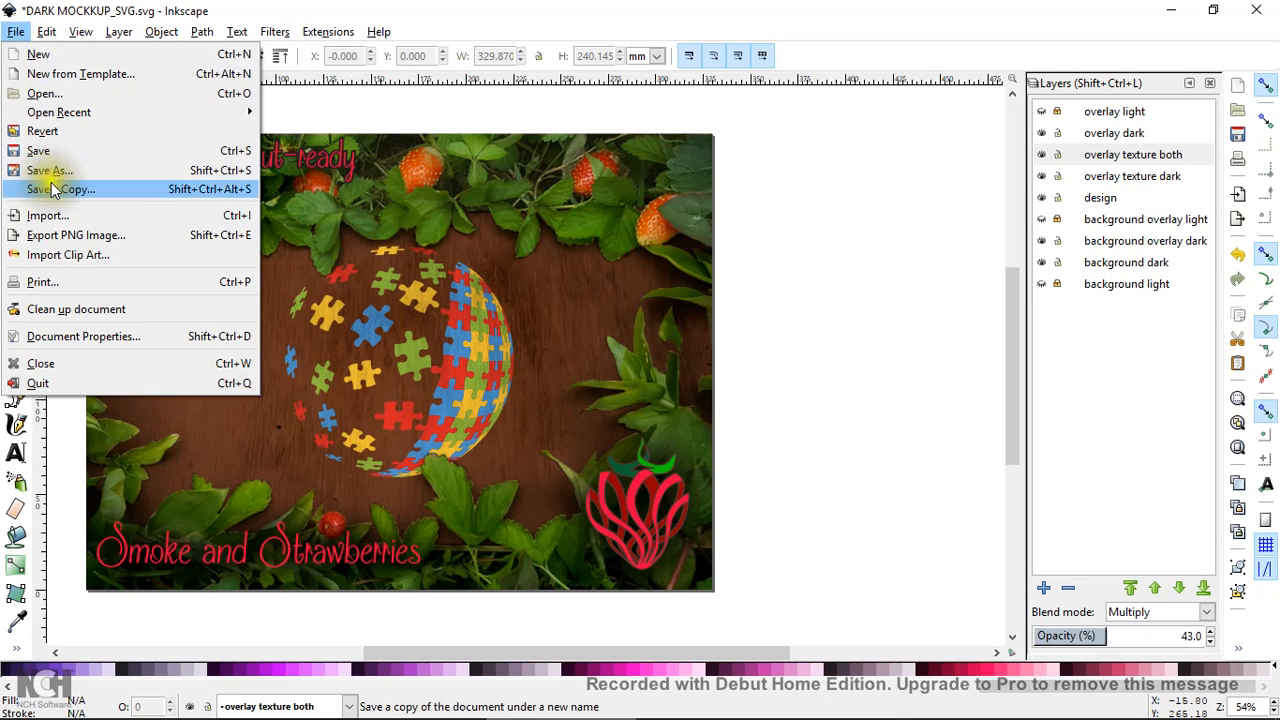
pyautogui.click(75, 235)
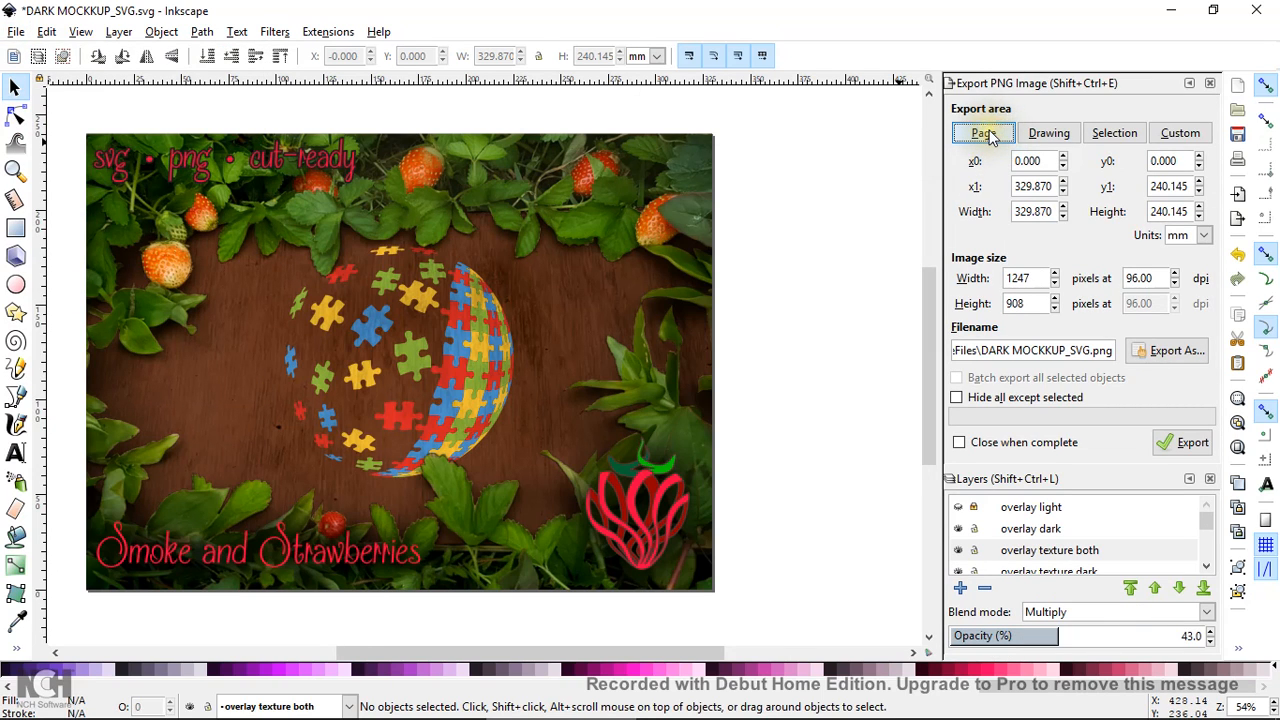
pyautogui.click(1052, 136)
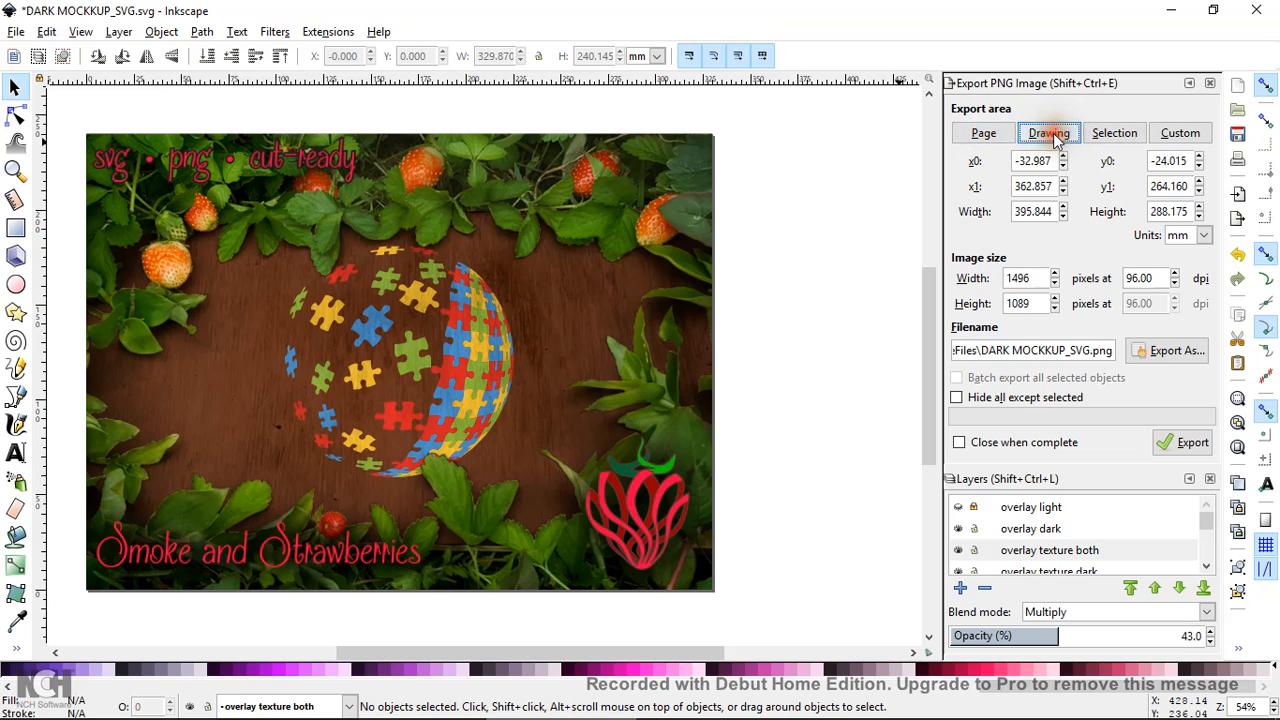
pyautogui.click(986, 139)
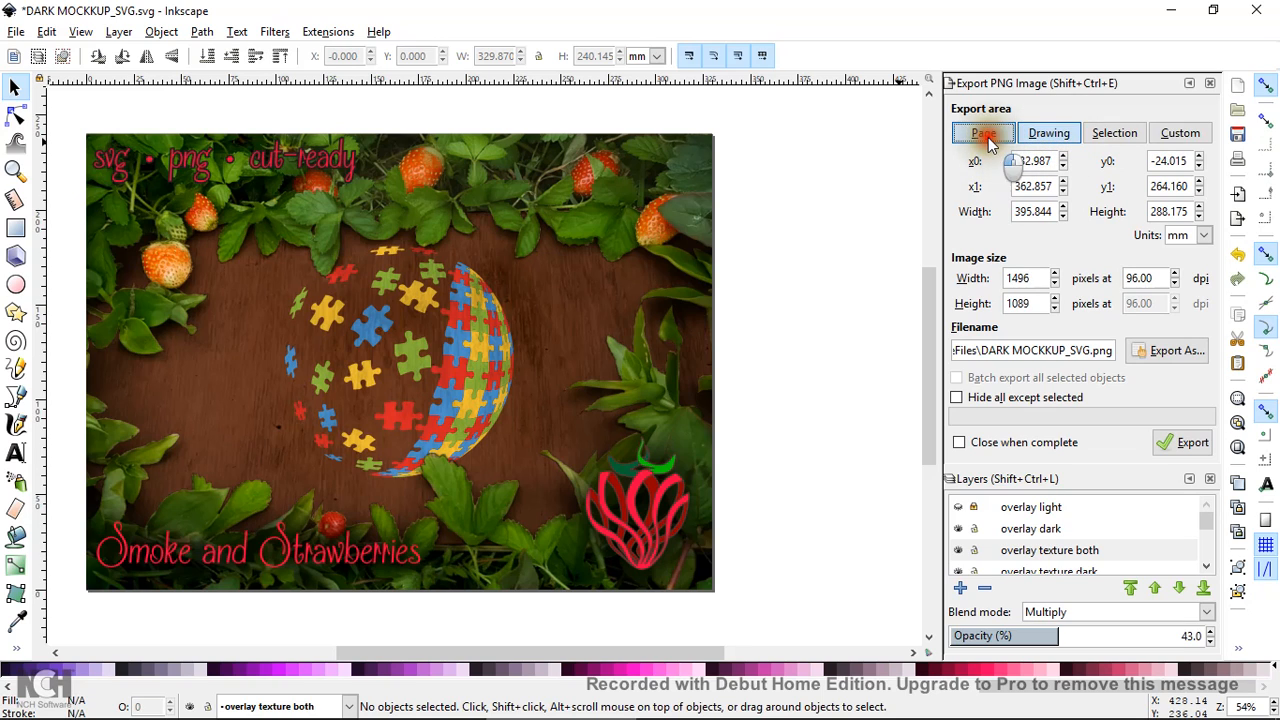
pyautogui.click(1043, 279)
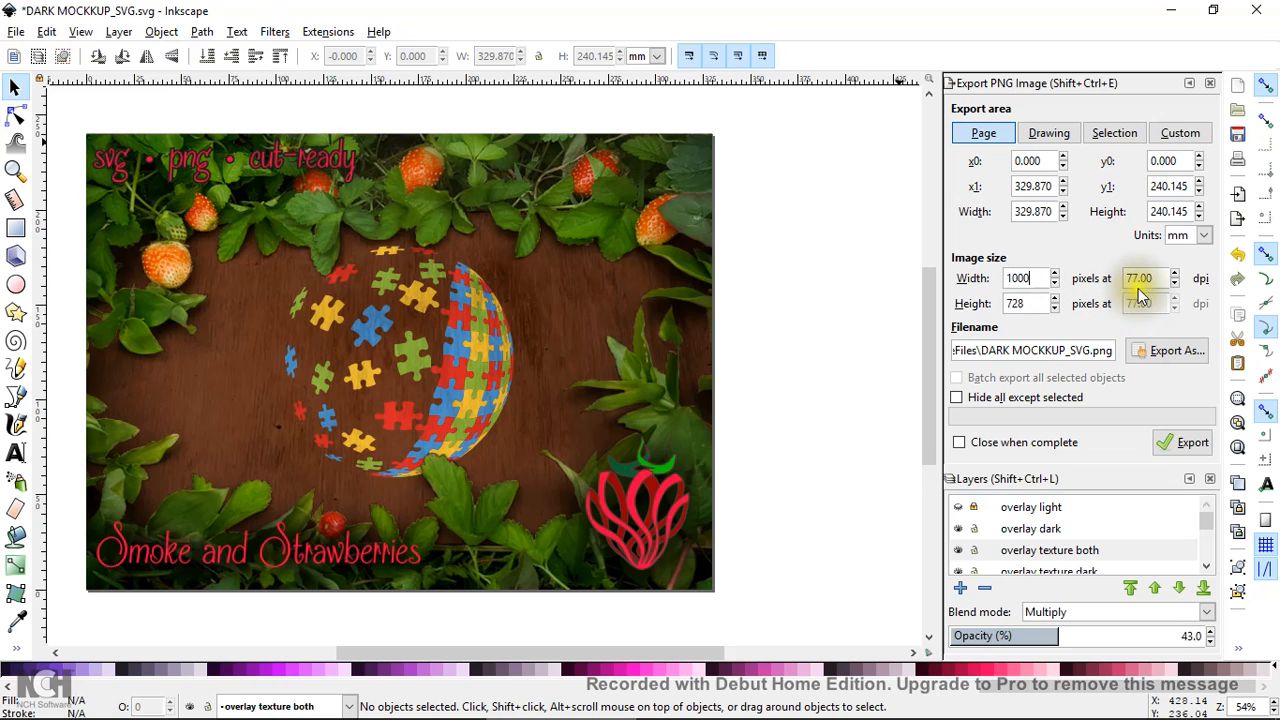
# Export the page as autism_tester_PNG.png, closing the export dialog when complete
pyautogui.click(1168, 352)
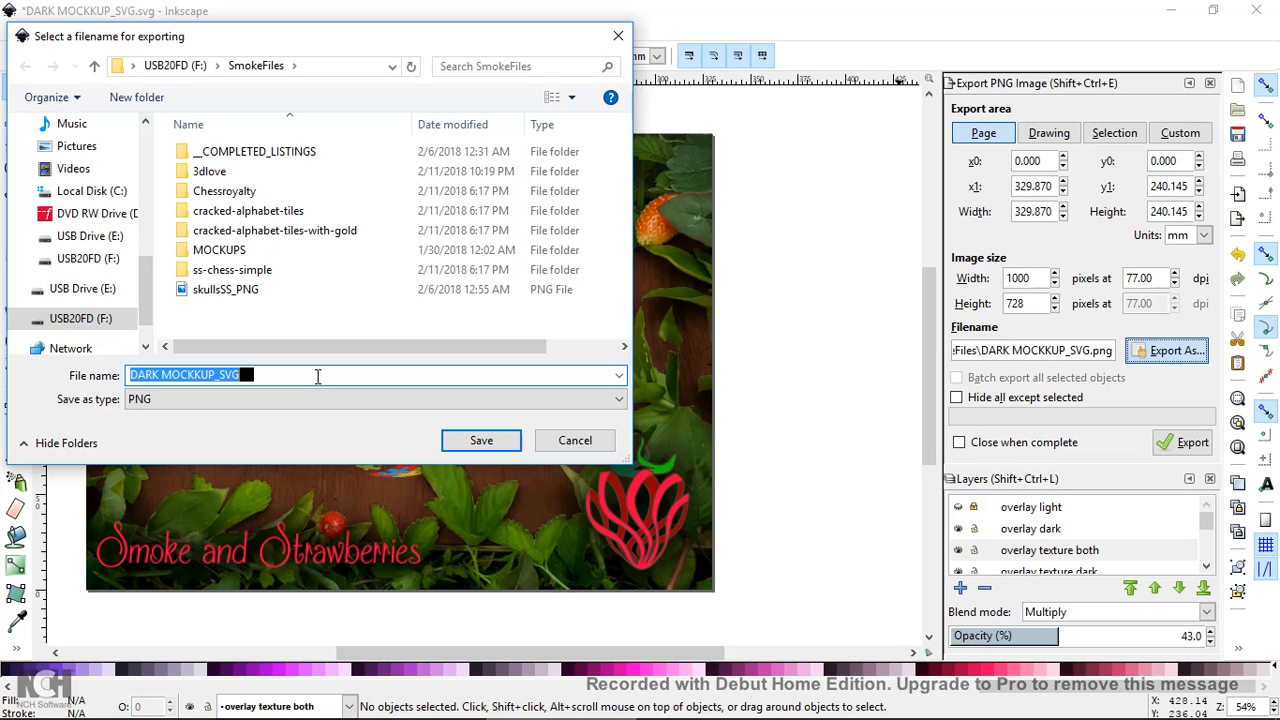
pyautogui.press('BackSpace')
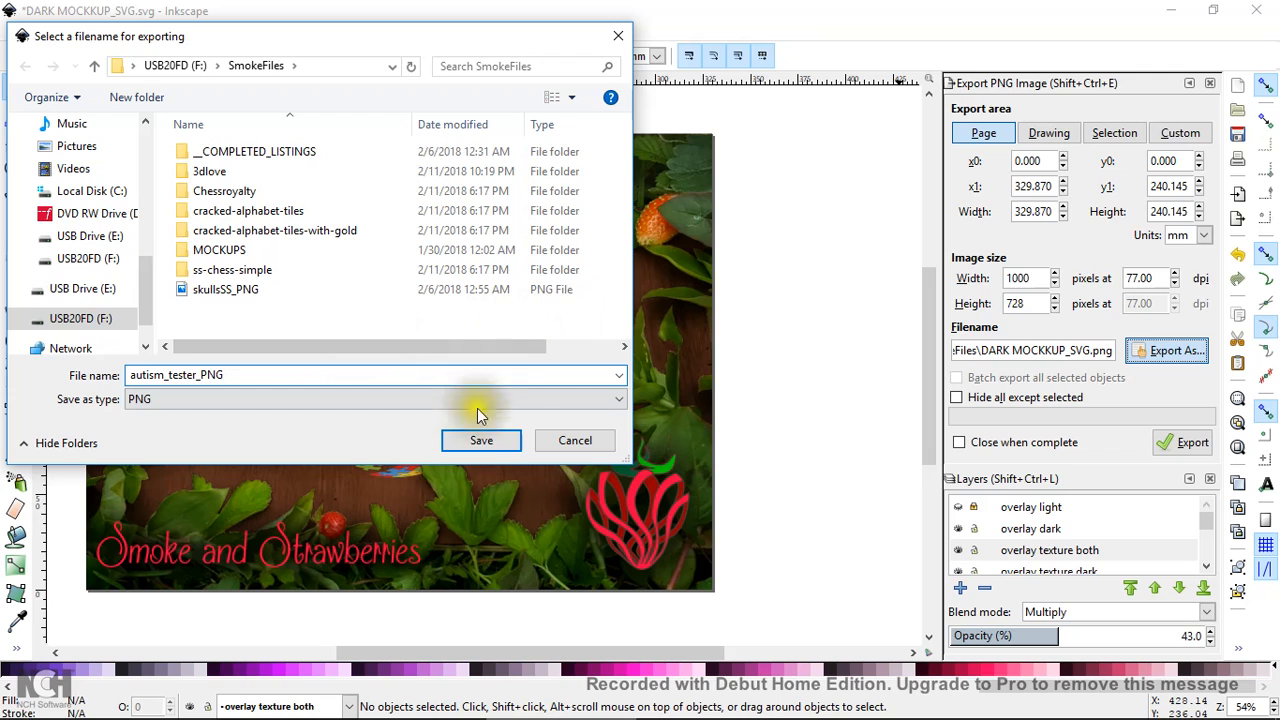
pyautogui.click(470, 440)
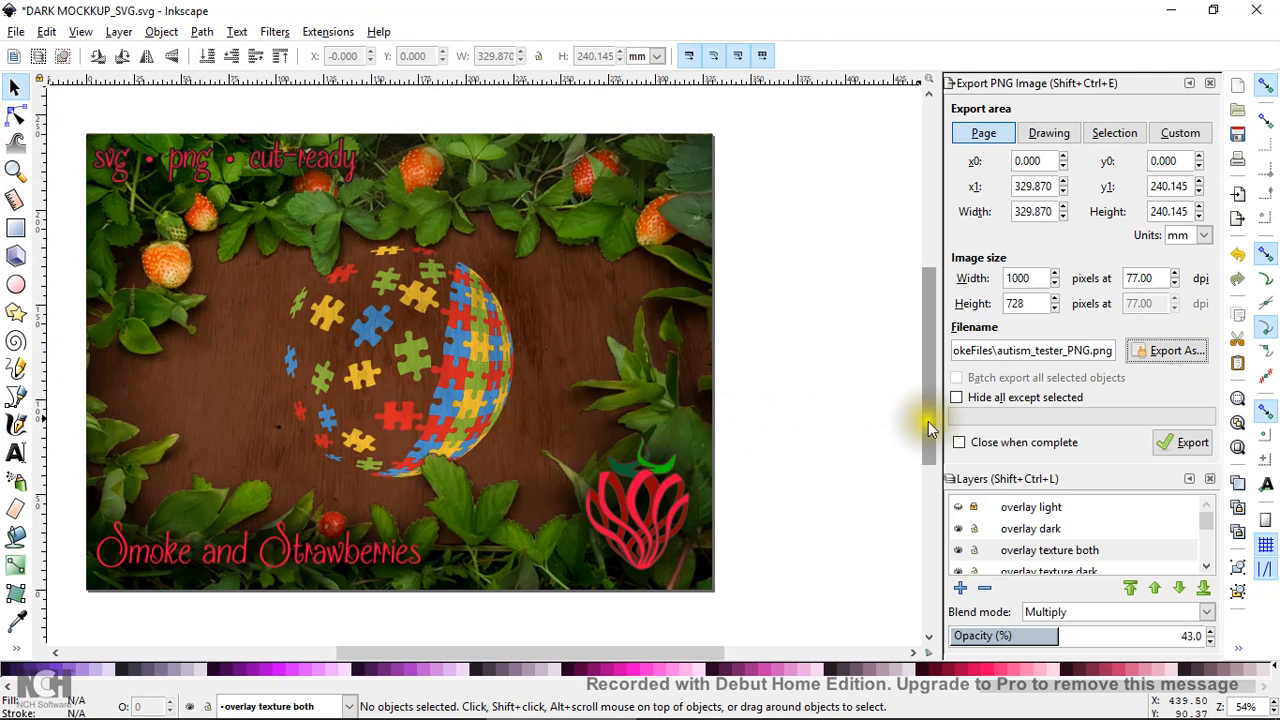
pyautogui.click(961, 444)
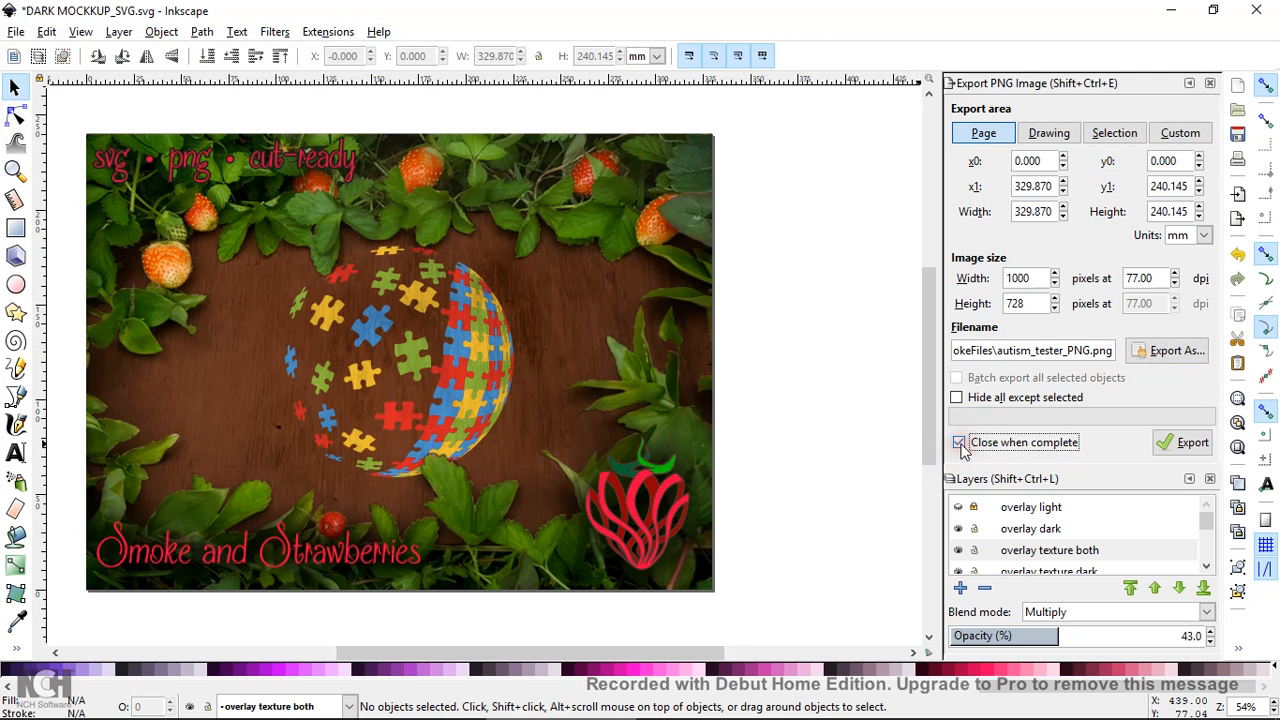
pyautogui.click(1172, 444)
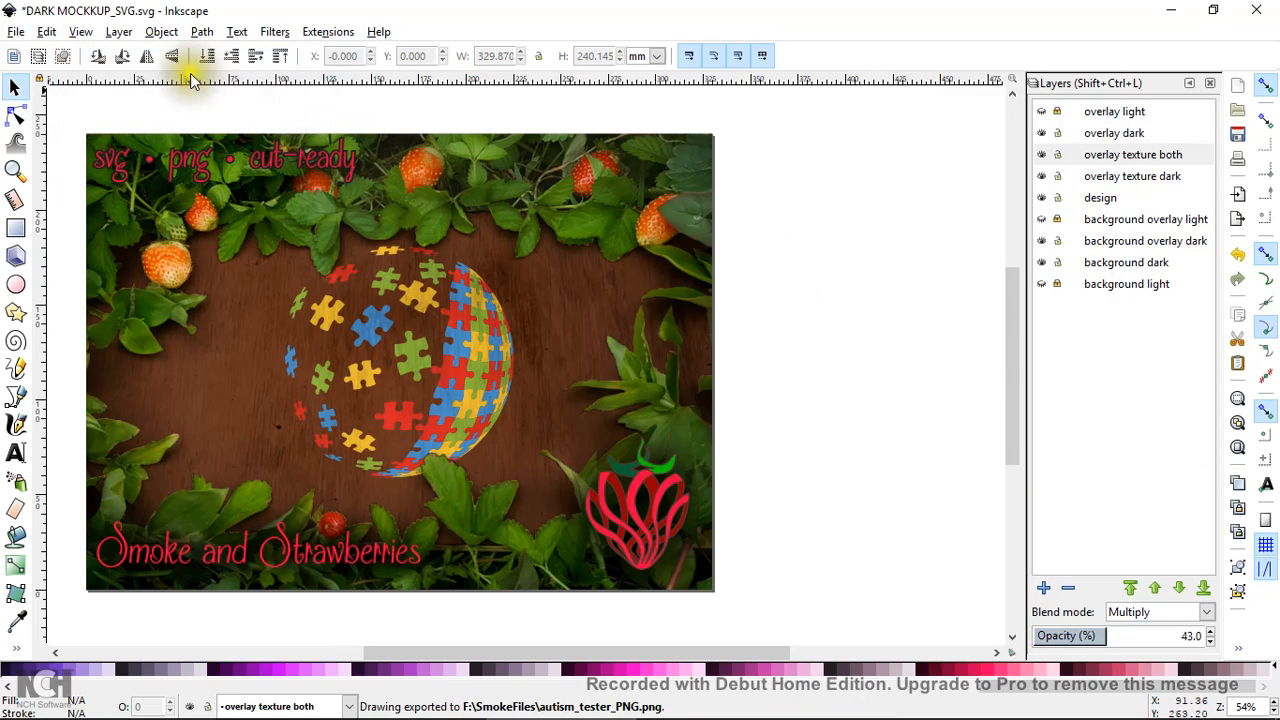
# Minimize the dark and light mockup windows and launch IrfanView
pyautogui.click(1166, 10)
pyautogui.click(1168, 10)
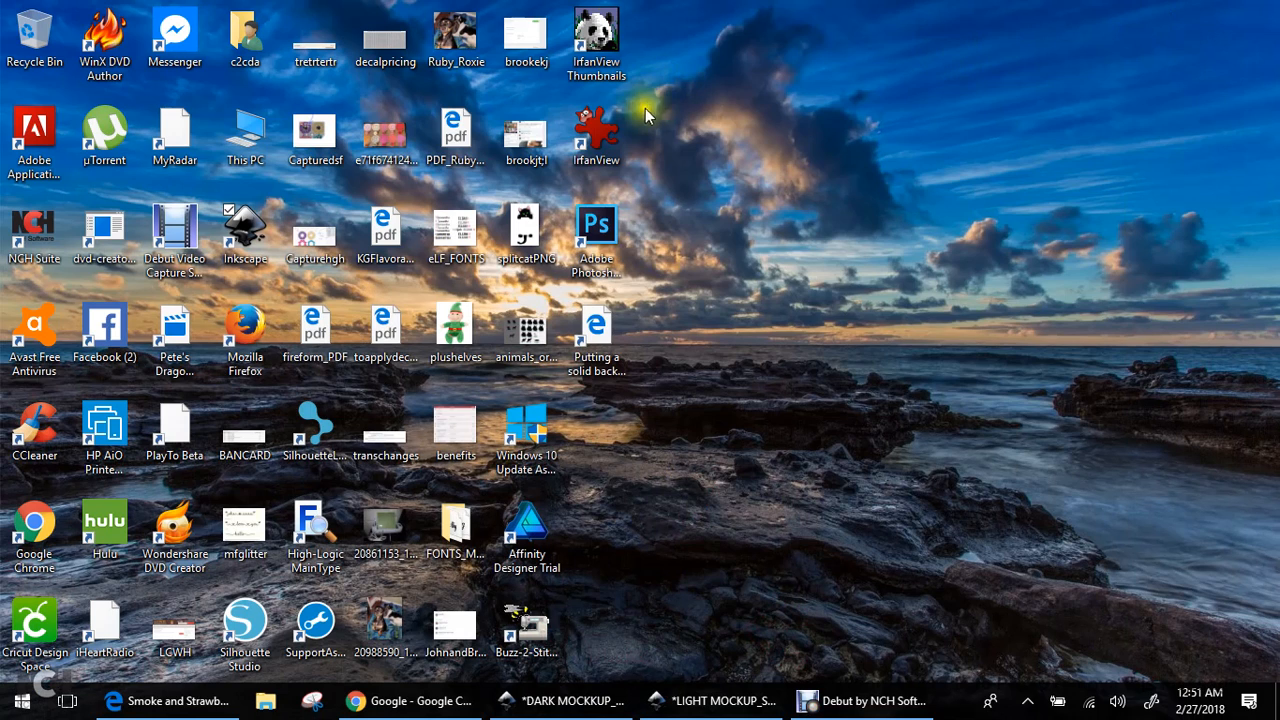
pyautogui.doubleClick(617, 128)
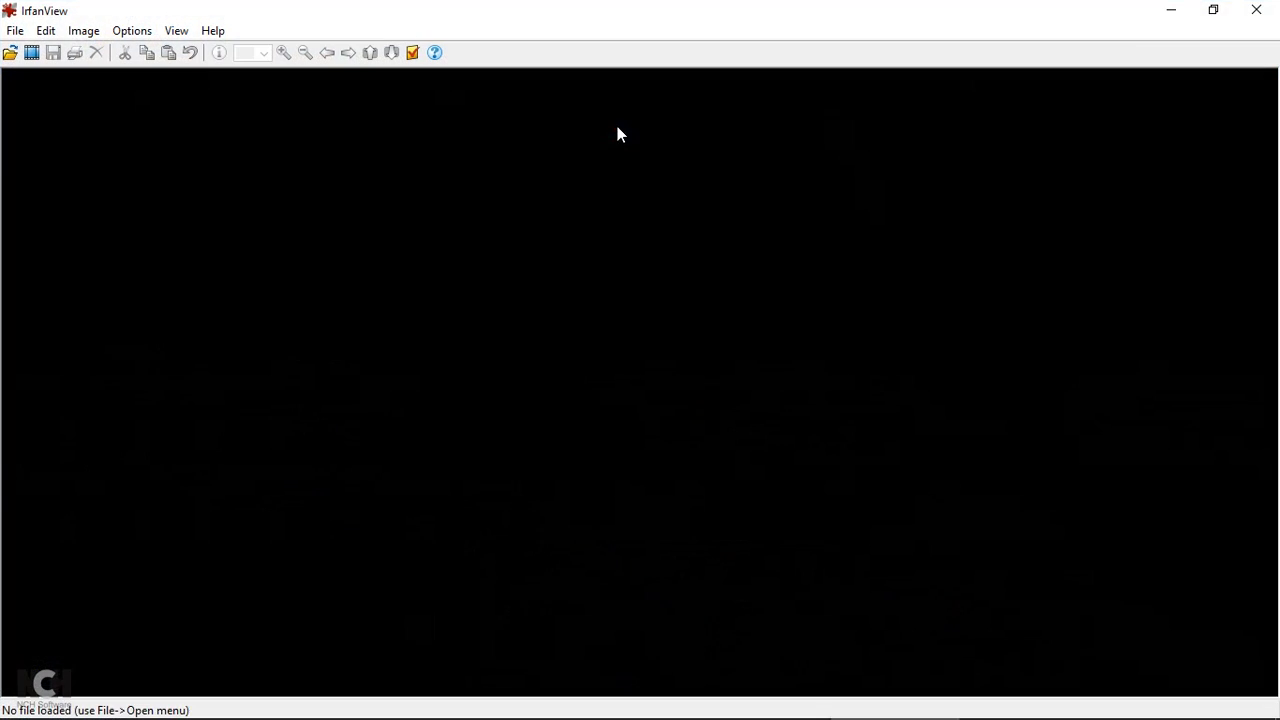
# Browse the Open dialog to the SmokeFiles folder on the USB20FD (F:) drive
pyautogui.click(15, 31)
pyautogui.click(48, 53)
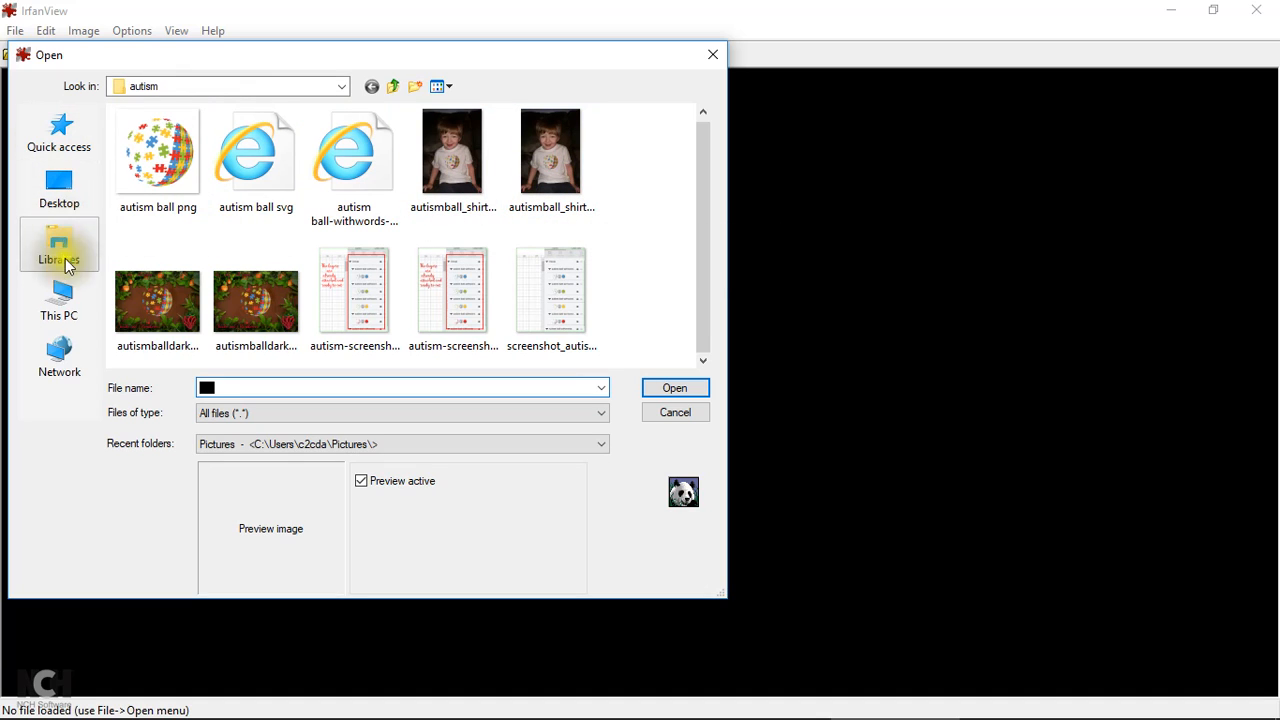
pyautogui.click(62, 292)
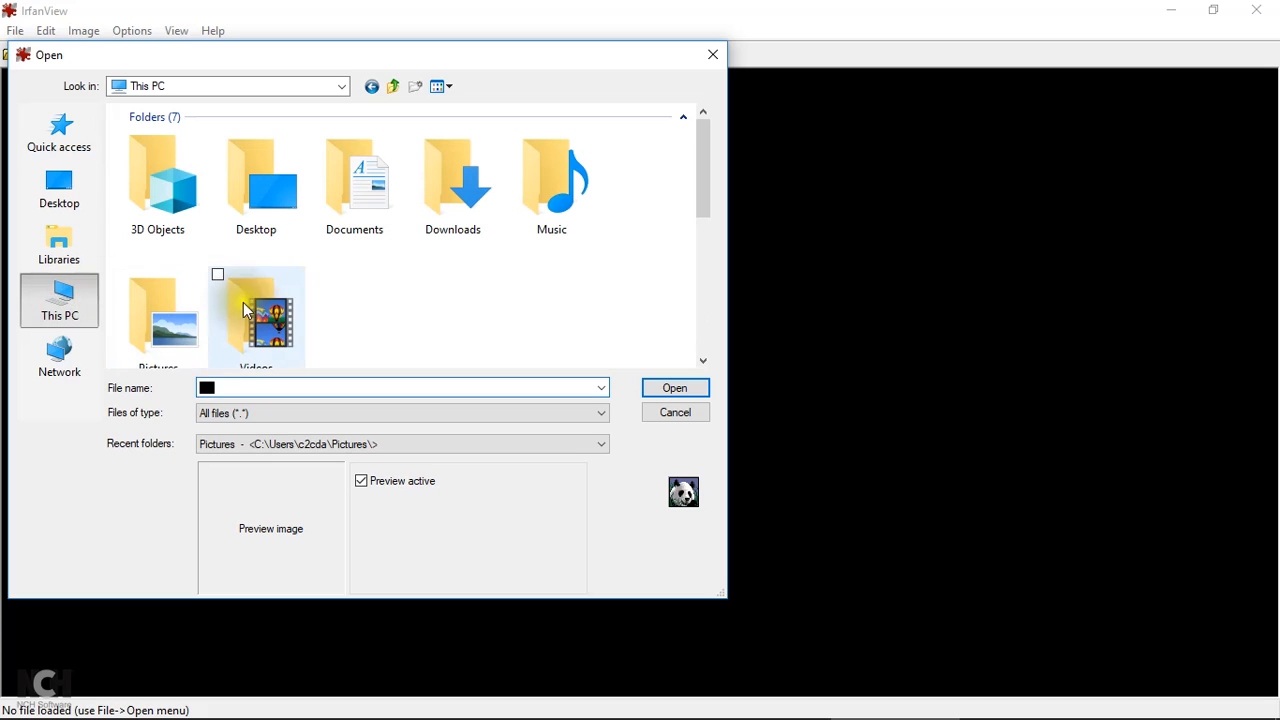
pyautogui.scroll(-5, 291, 293)
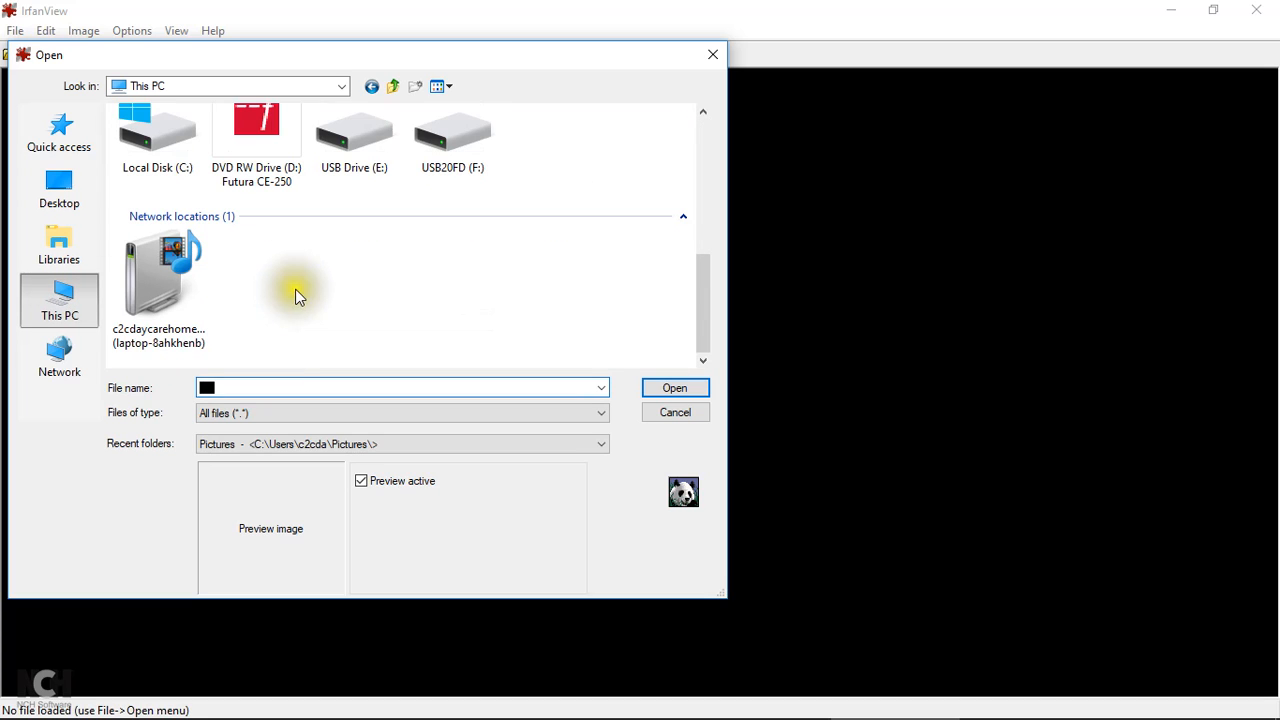
pyautogui.doubleClick(450, 135)
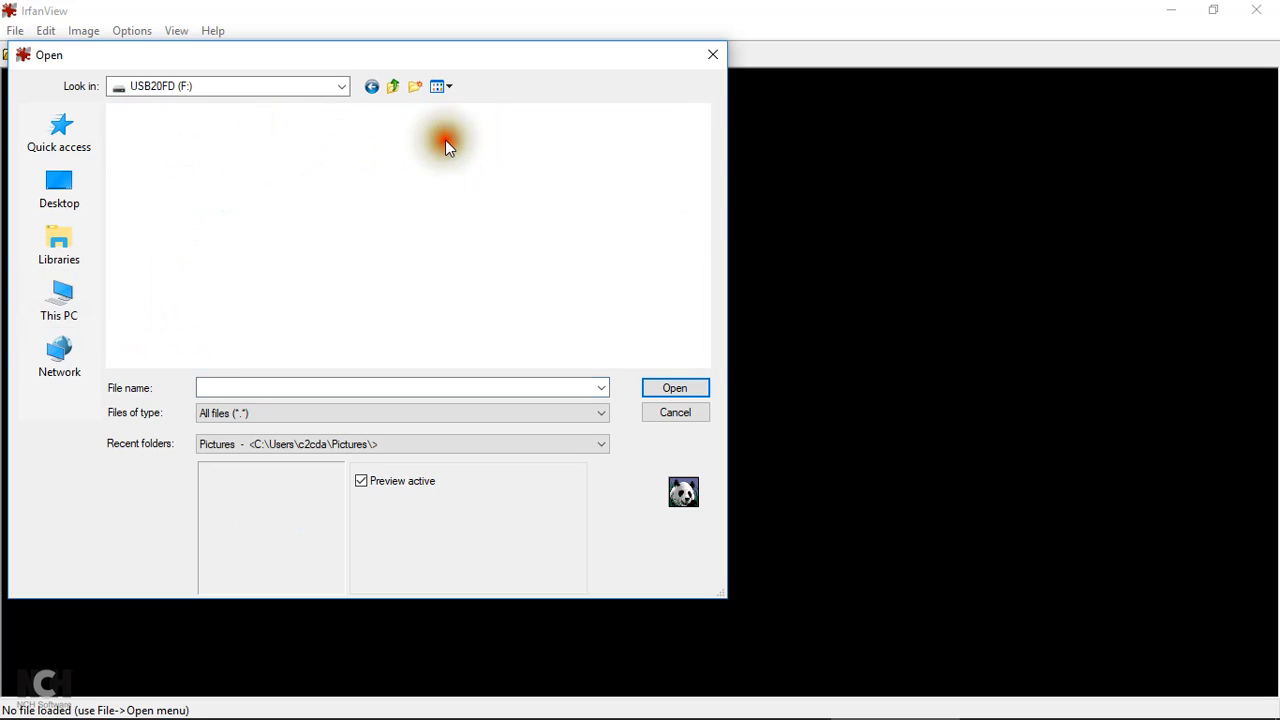
pyautogui.scroll(-3, 473, 174)
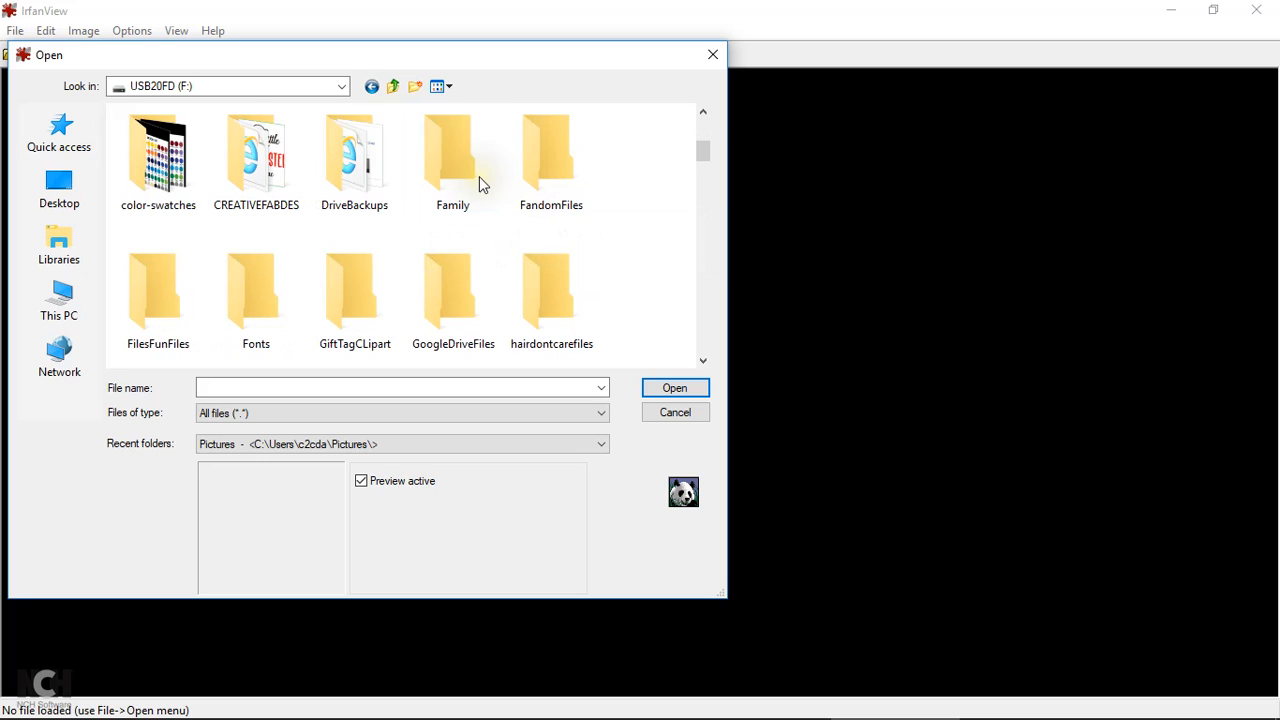
pyautogui.scroll(-6, 479, 183)
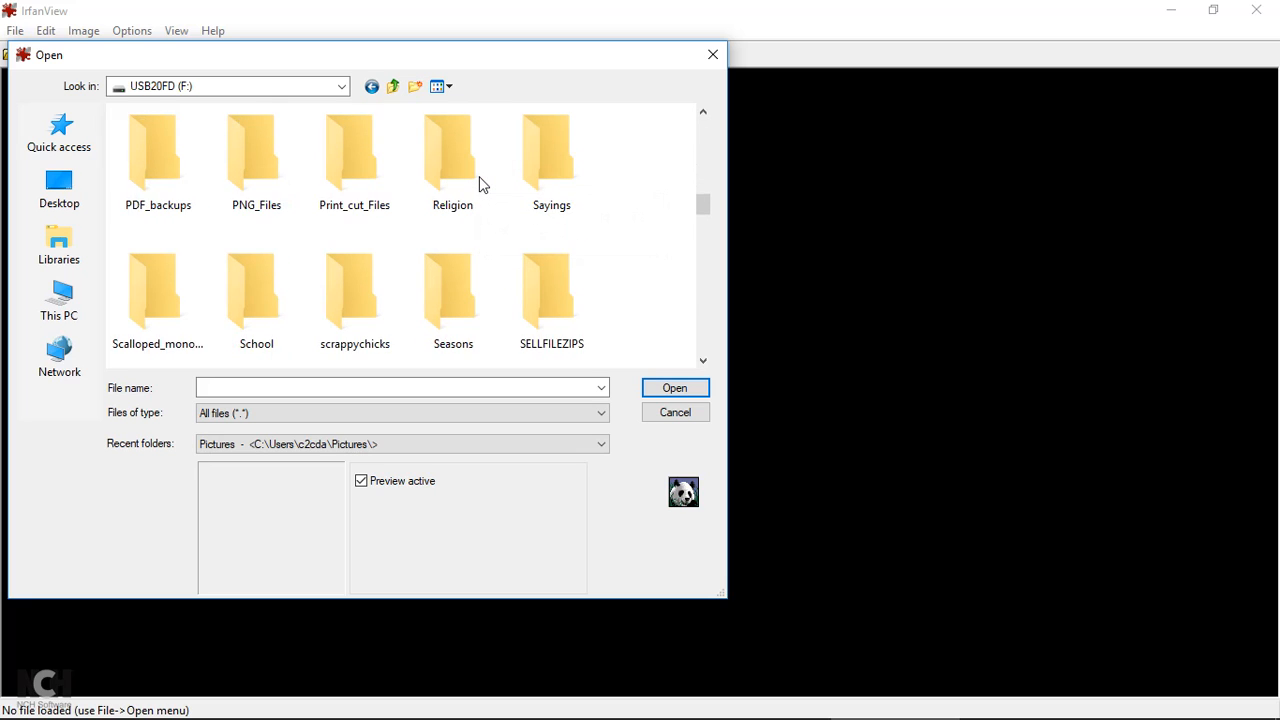
pyautogui.scroll(-1, 479, 183)
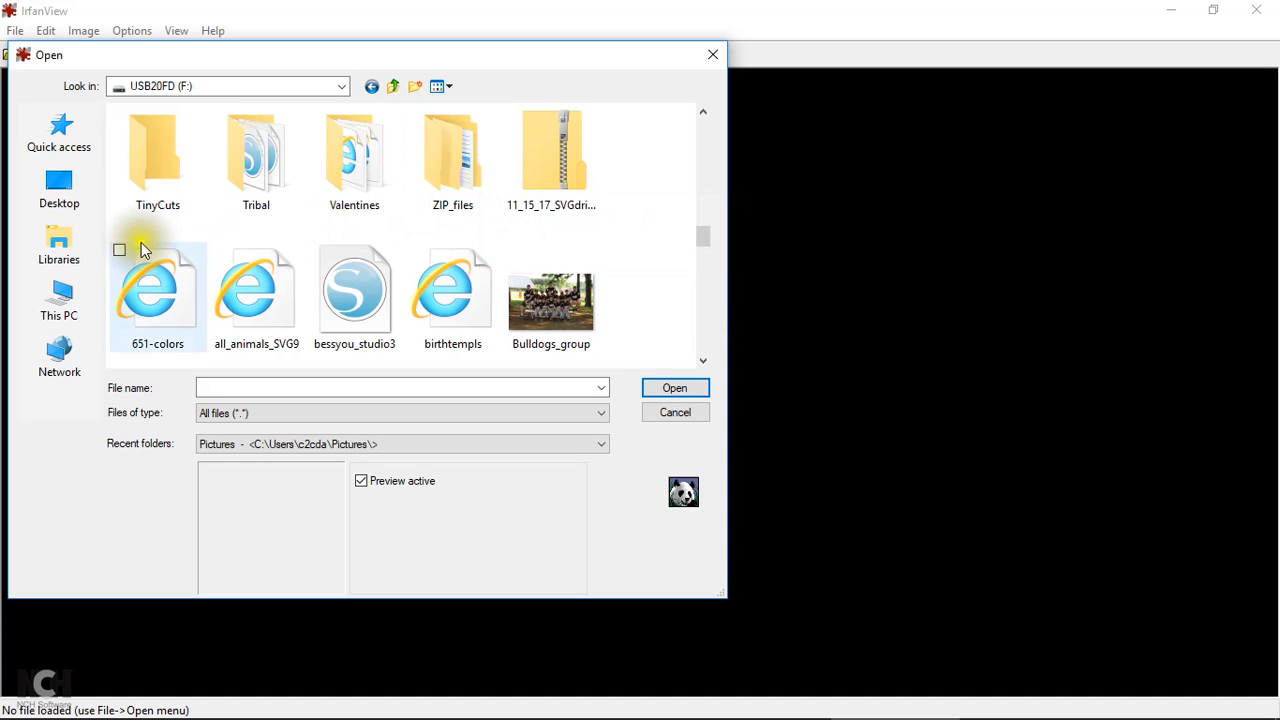
pyautogui.scroll(1, 259, 226)
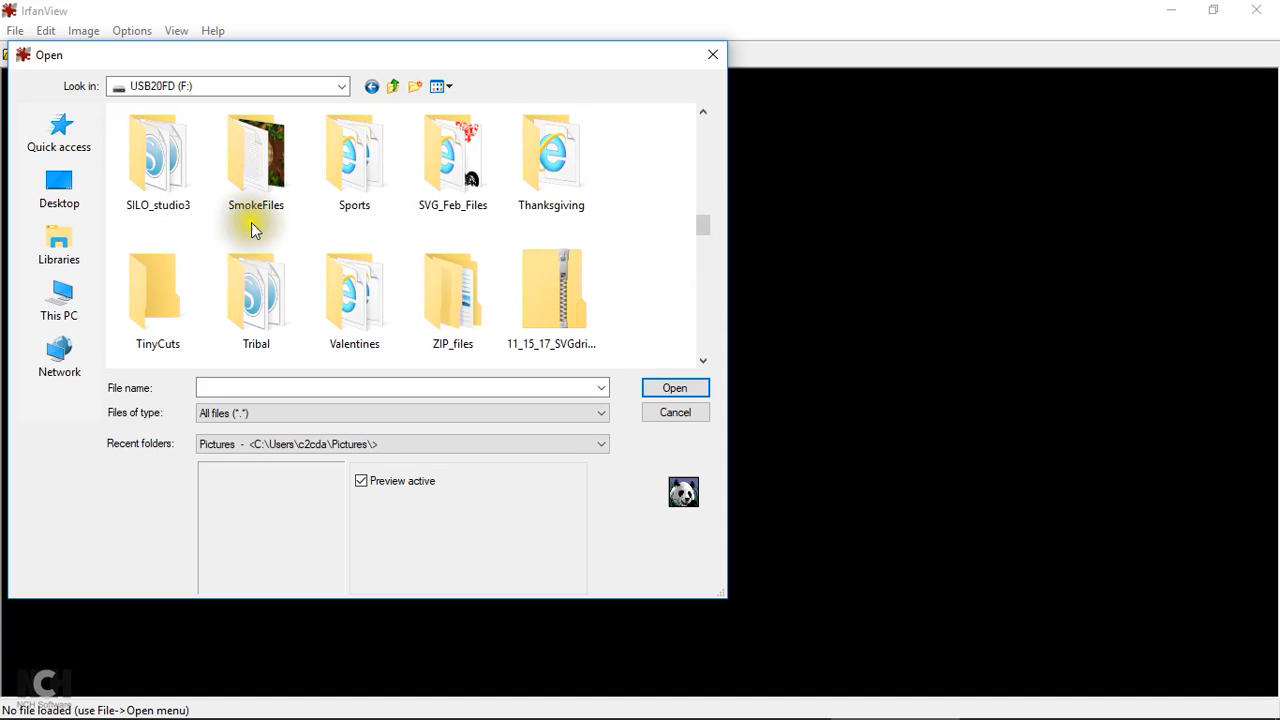
pyautogui.doubleClick(283, 215)
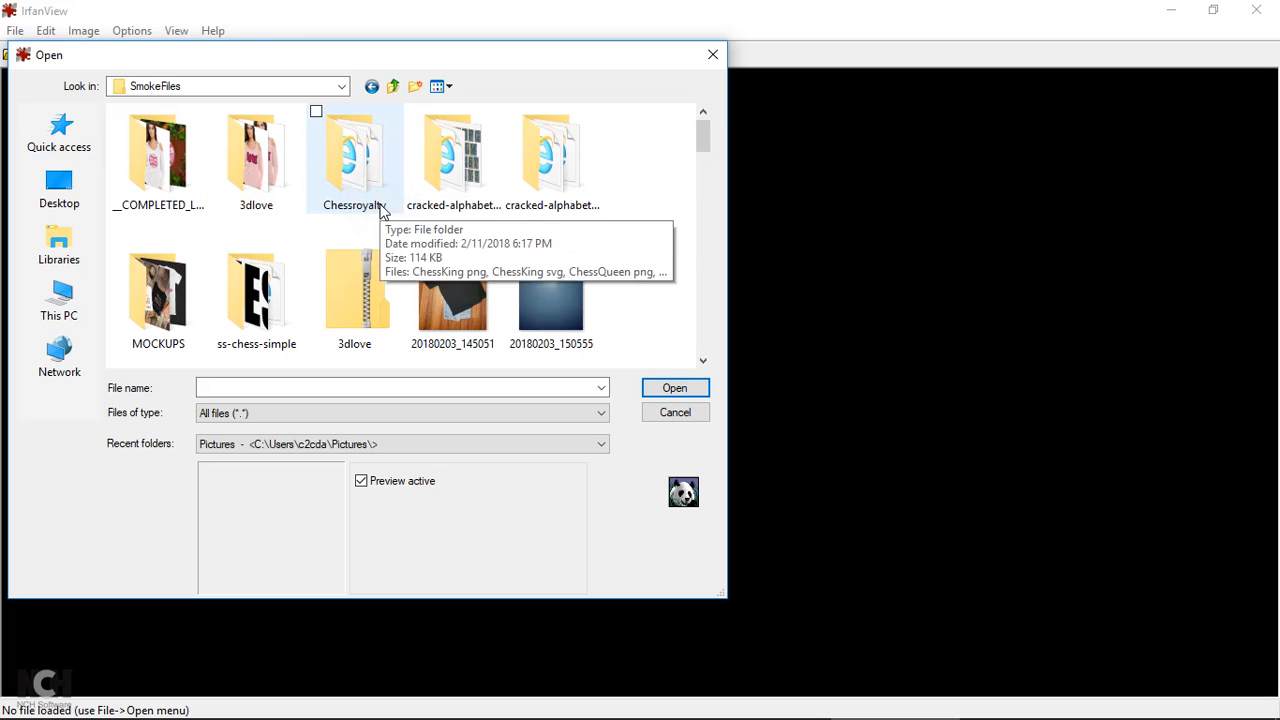
# Switch the file list to Details view and open autism_tester_PNG
pyautogui.scroll(-3, 380, 212)
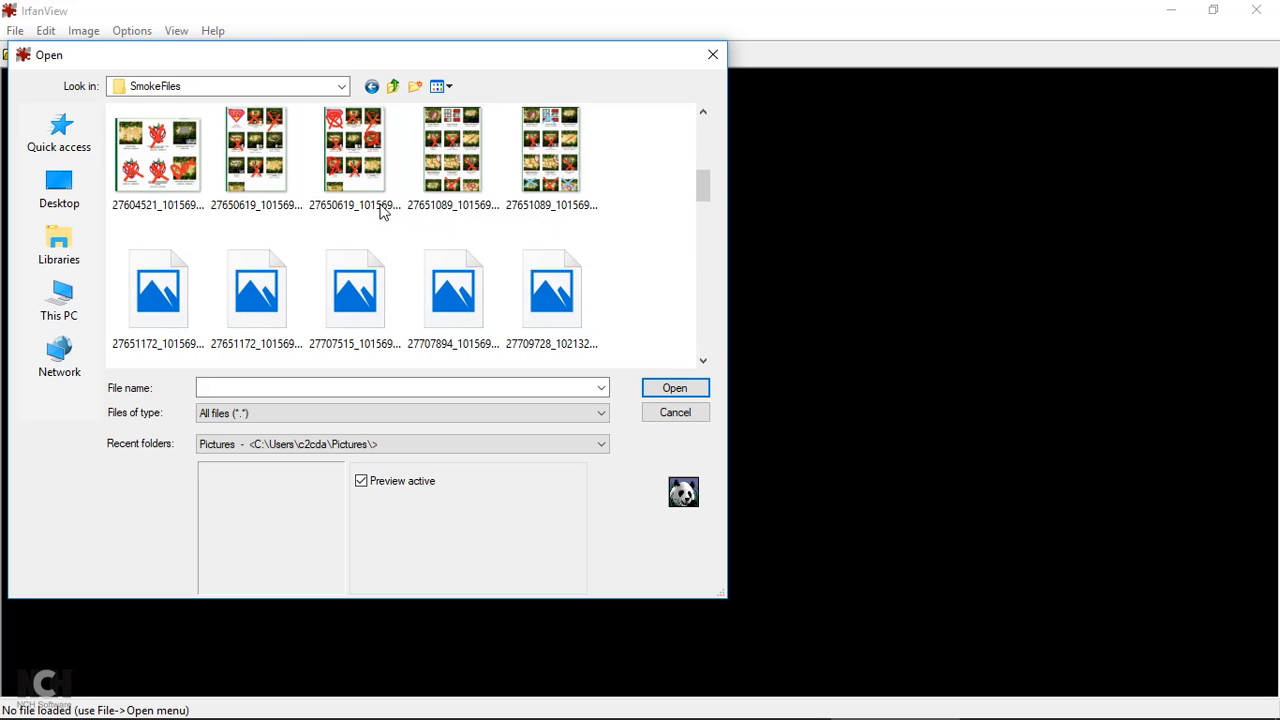
pyautogui.scroll(1, 386, 206)
pyautogui.click(386, 203)
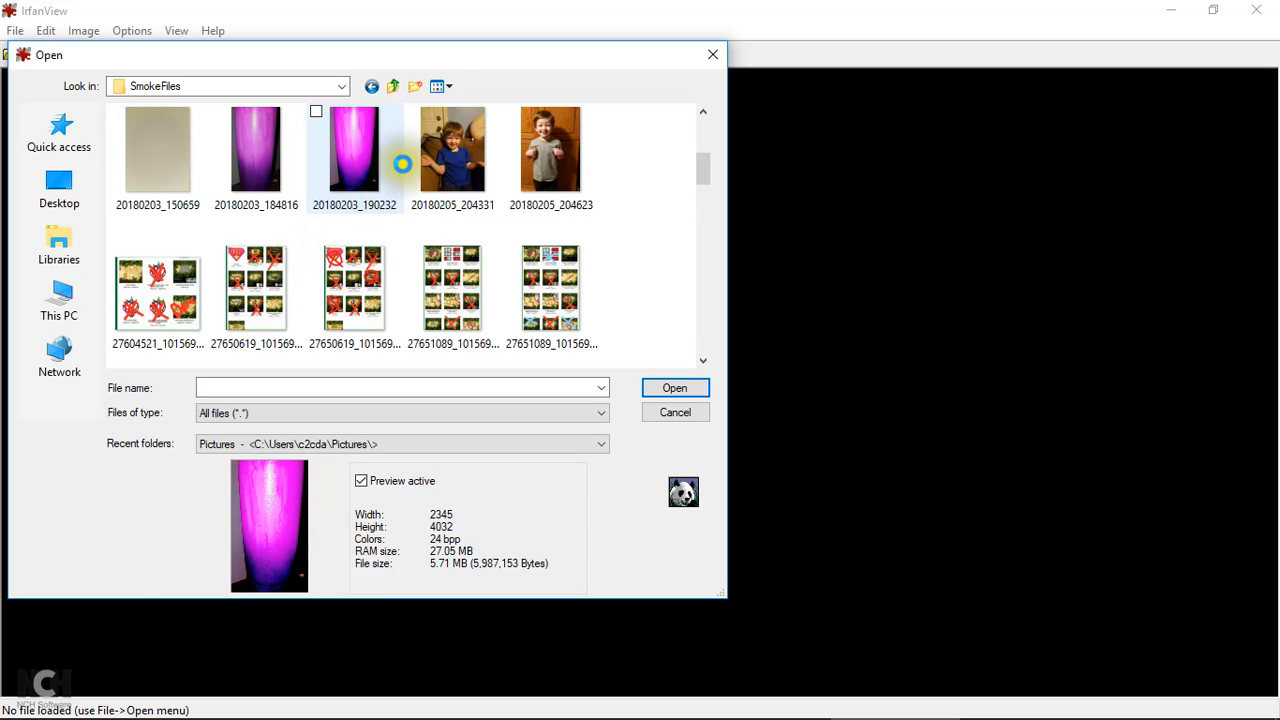
pyautogui.rightClick(390, 200)
pyautogui.click(441, 86)
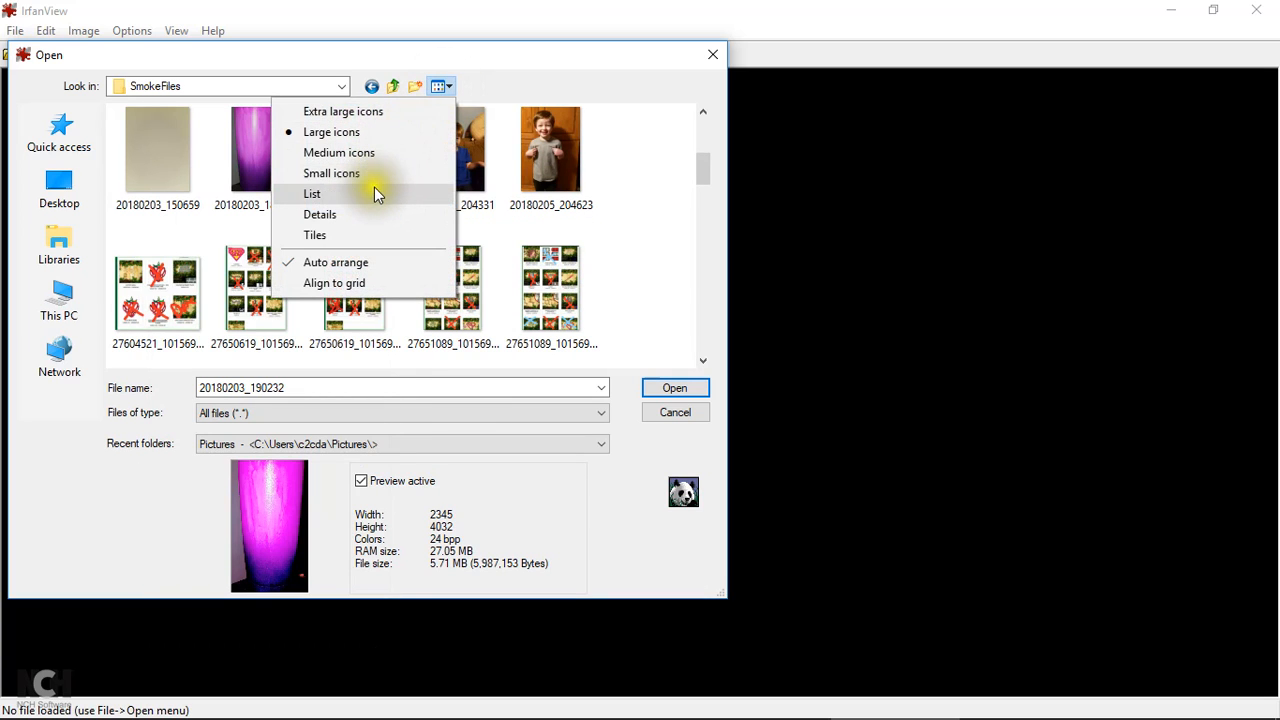
pyautogui.click(376, 212)
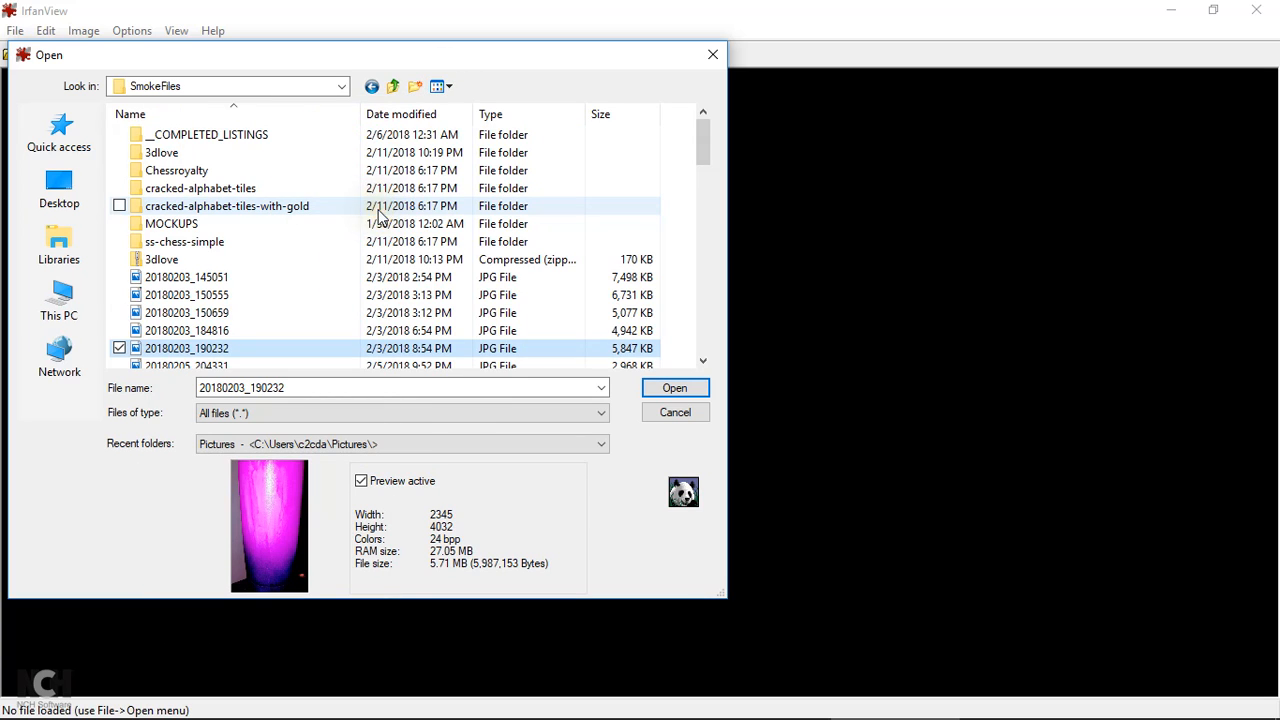
pyautogui.scroll(-8, 362, 214)
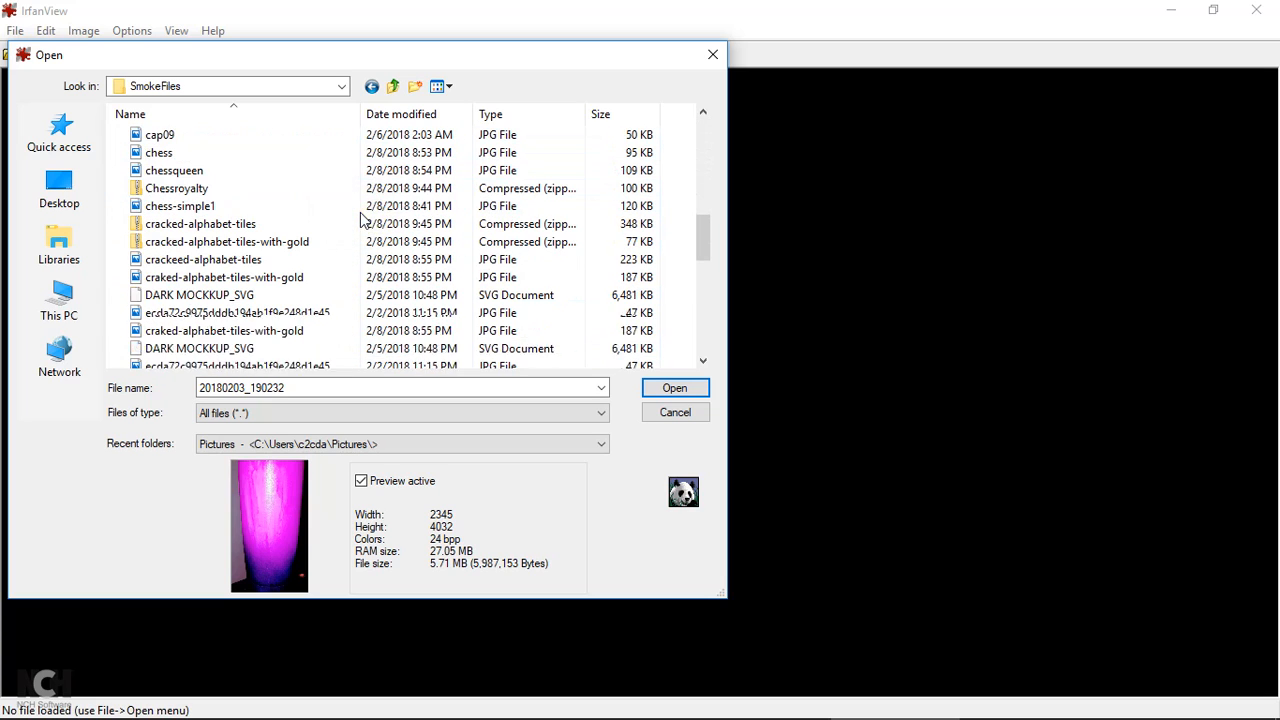
pyautogui.scroll(2, 362, 214)
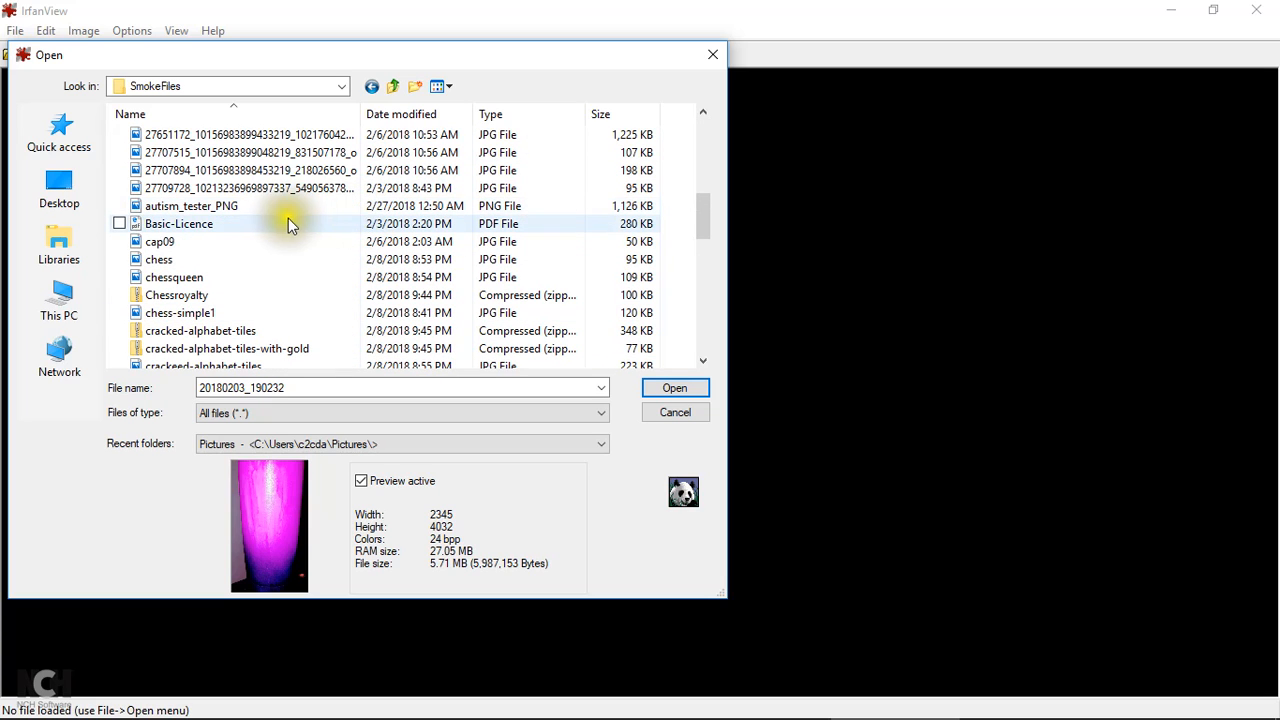
pyautogui.click(242, 205)
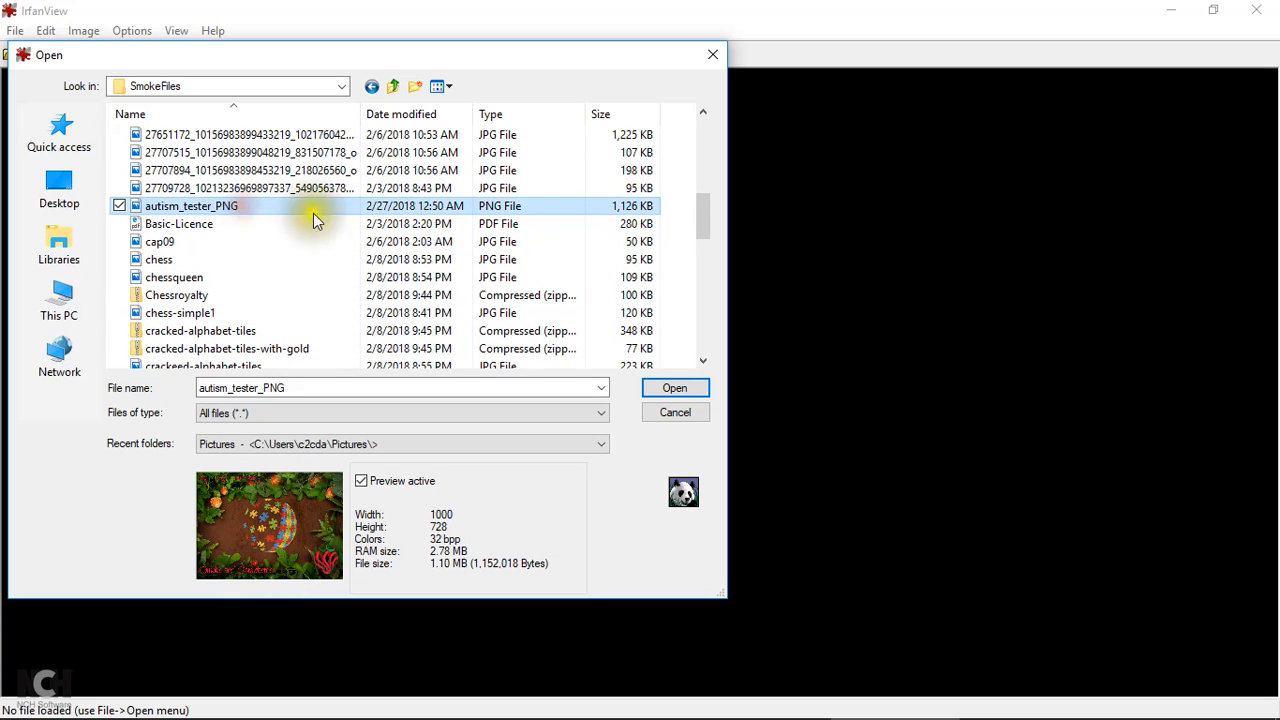
pyautogui.click(704, 388)
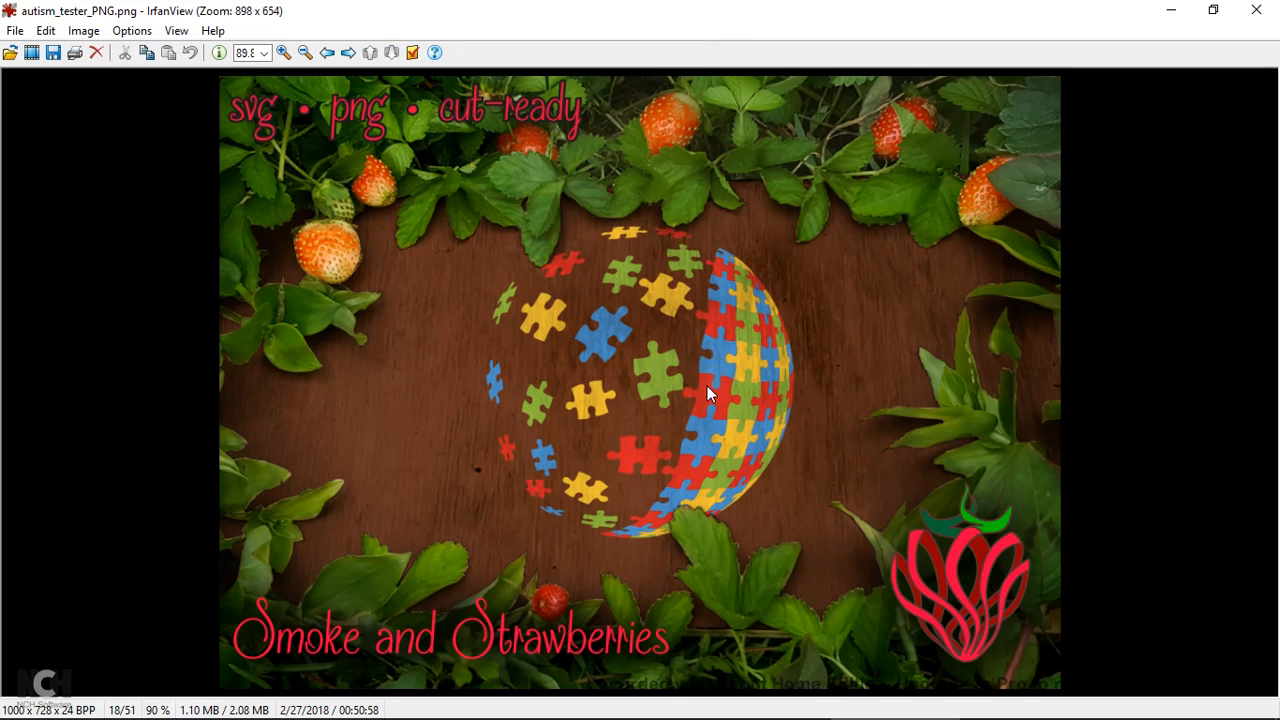
# Save the image in SmokeFiles as autism_tester_JPG in JPG format
pyautogui.click(16, 31)
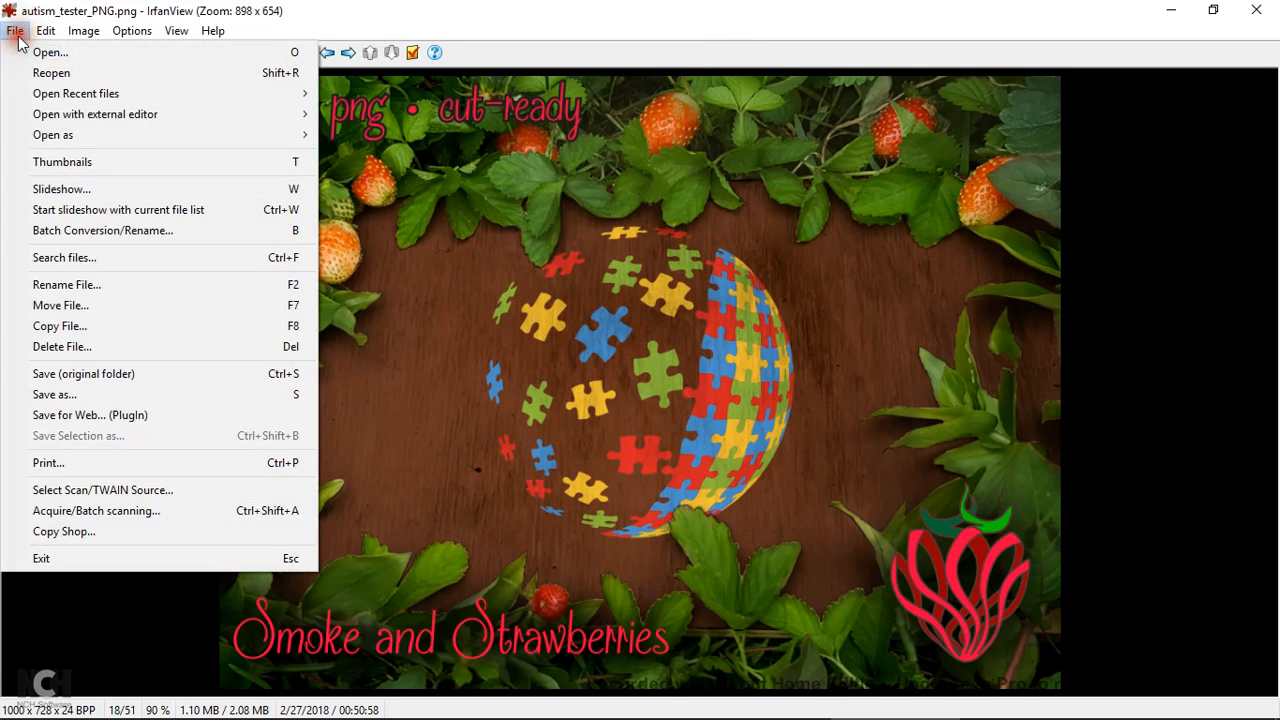
pyautogui.click(90, 396)
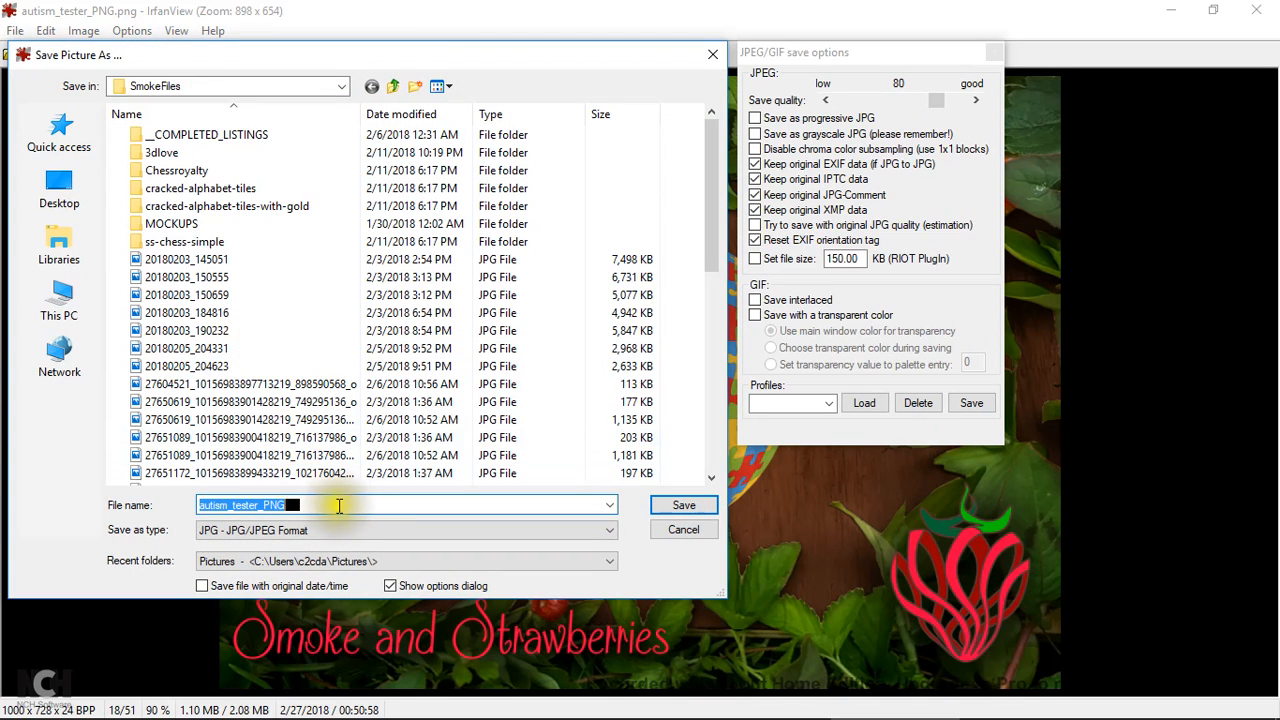
pyautogui.click(356, 501)
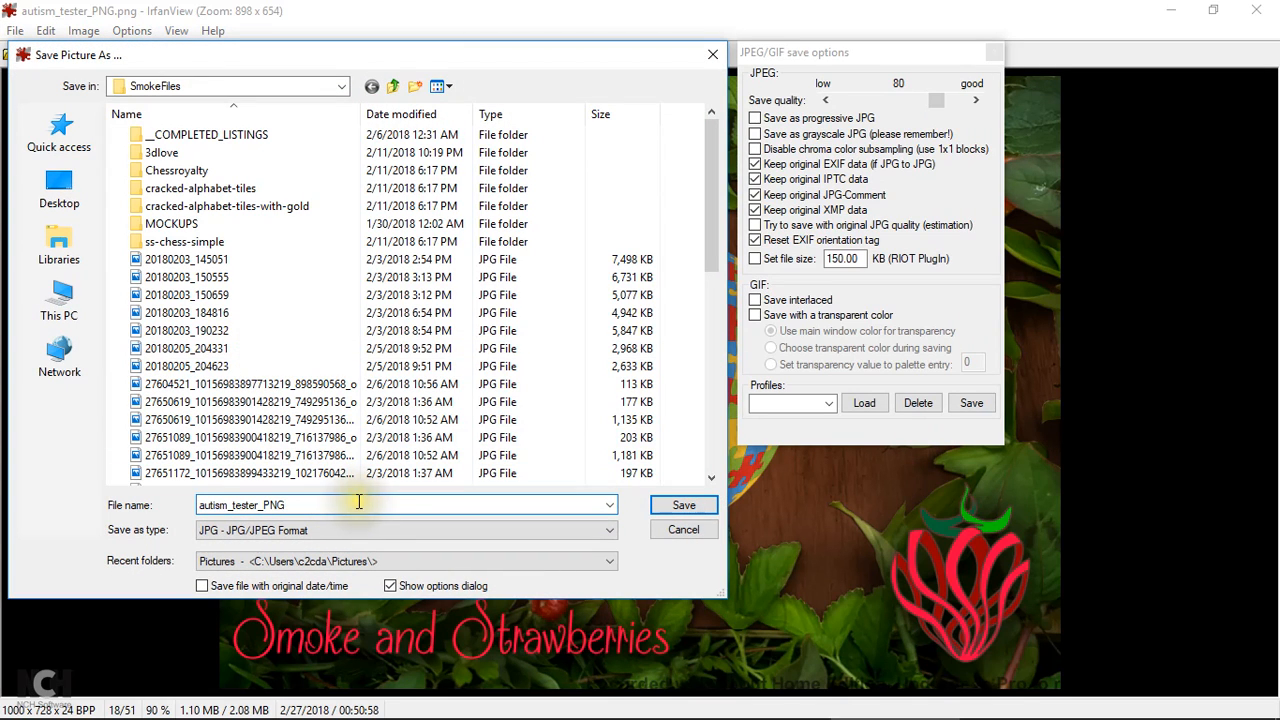
pyautogui.press('BackSpace')
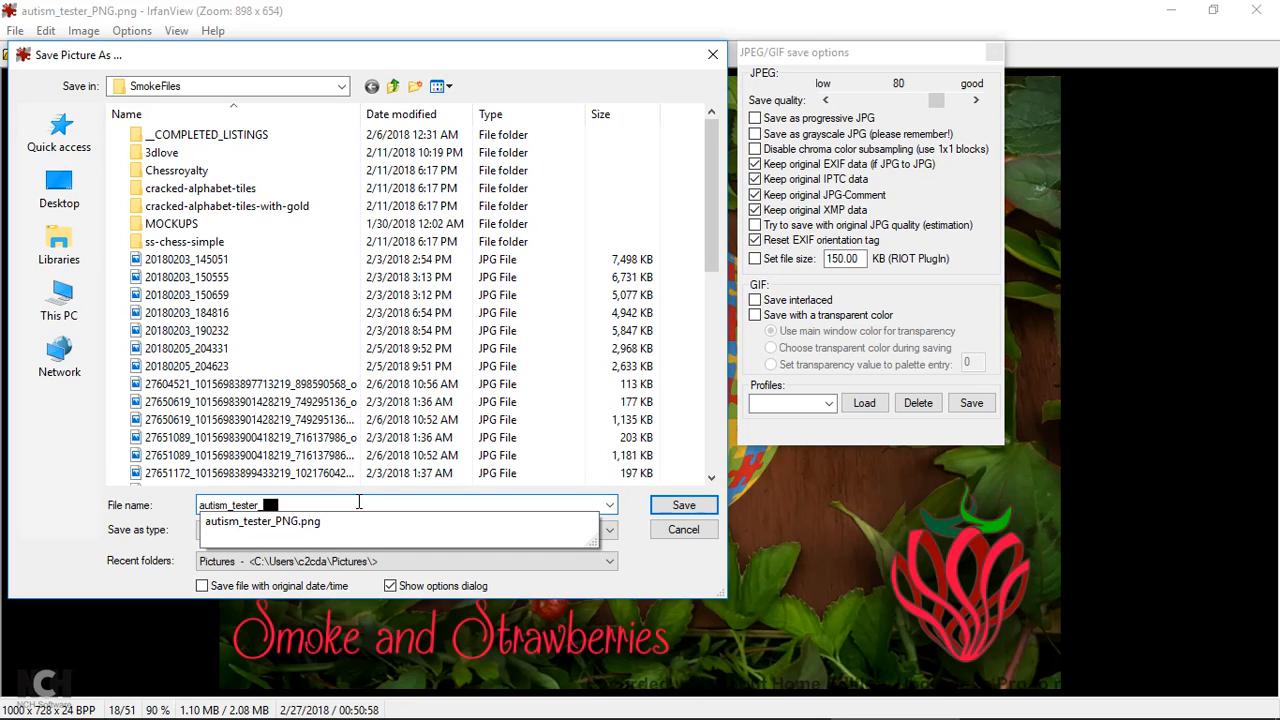
pyautogui.write('JPG')
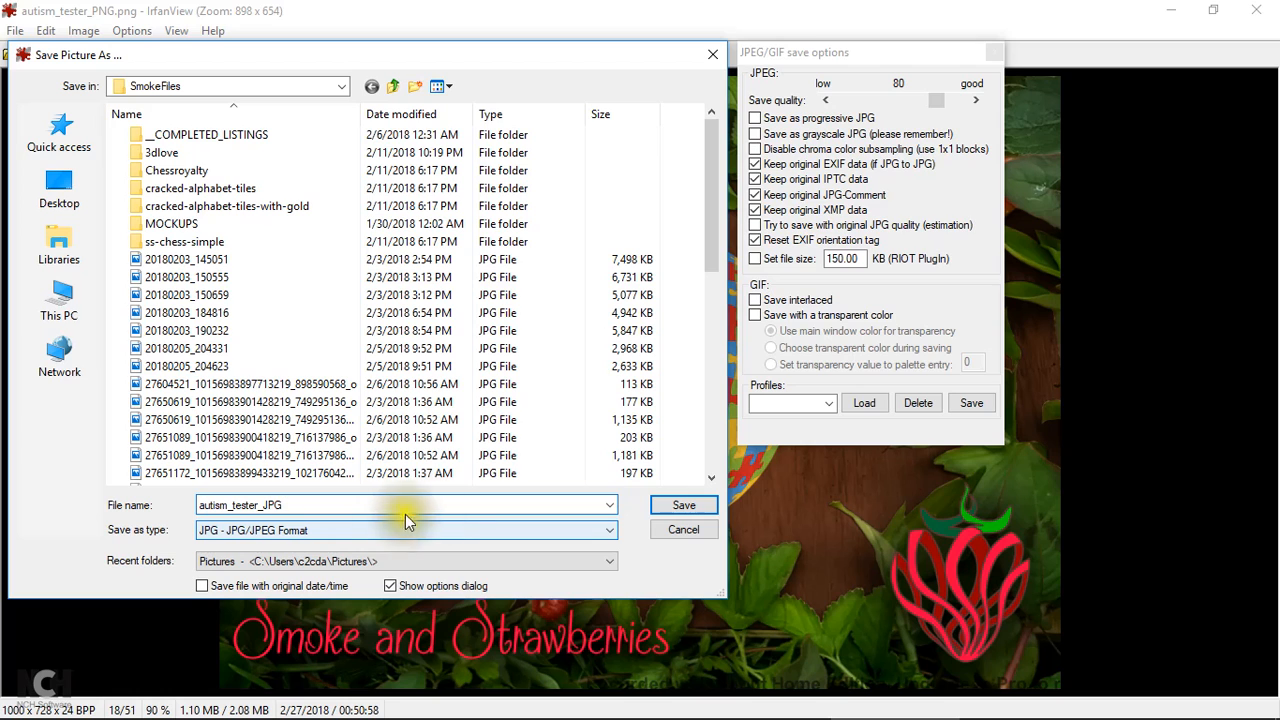
pyautogui.click(676, 507)
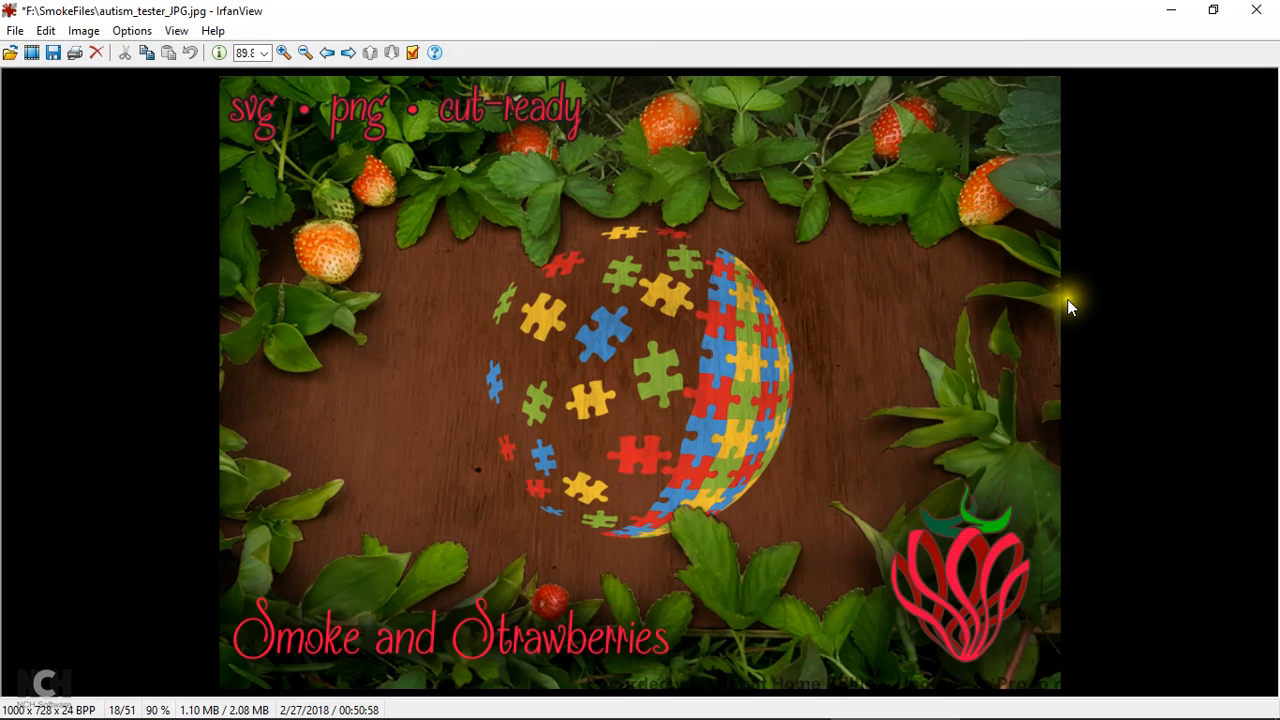
# Close IrfanView and restore the Debut recorder window from the taskbar
pyautogui.click(1260, 10)
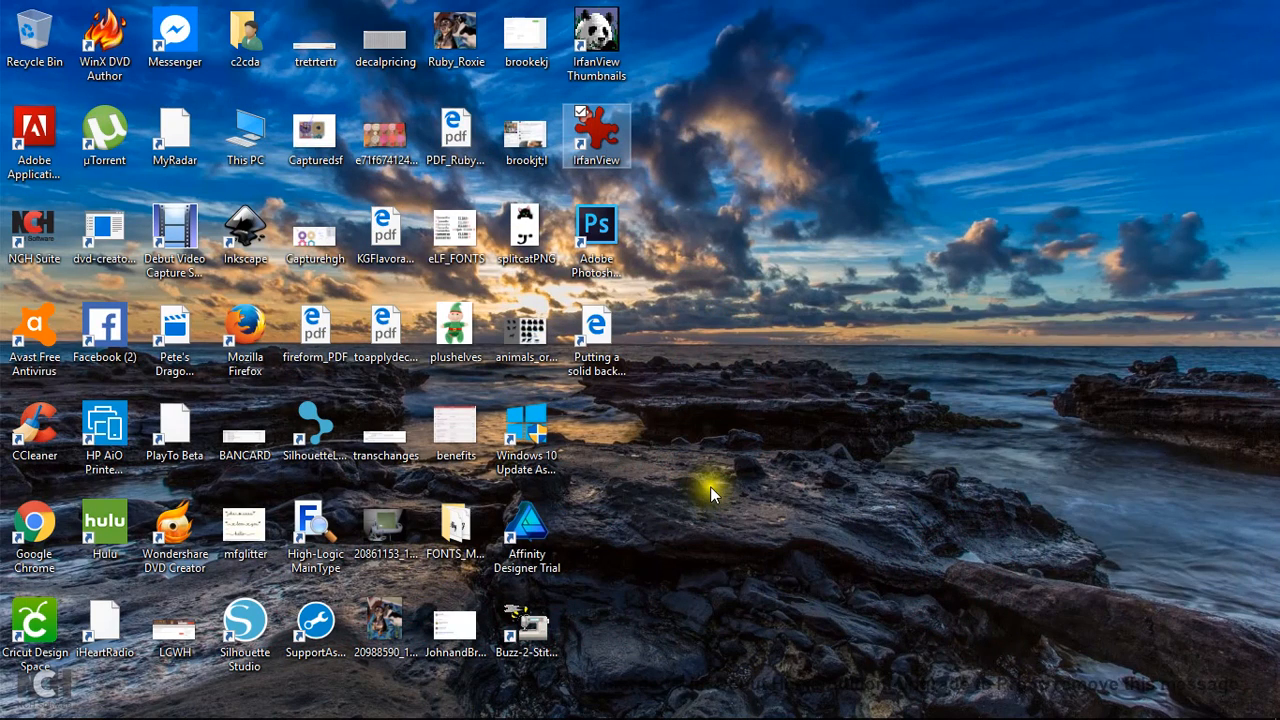
pyautogui.moveTo(469, 705)
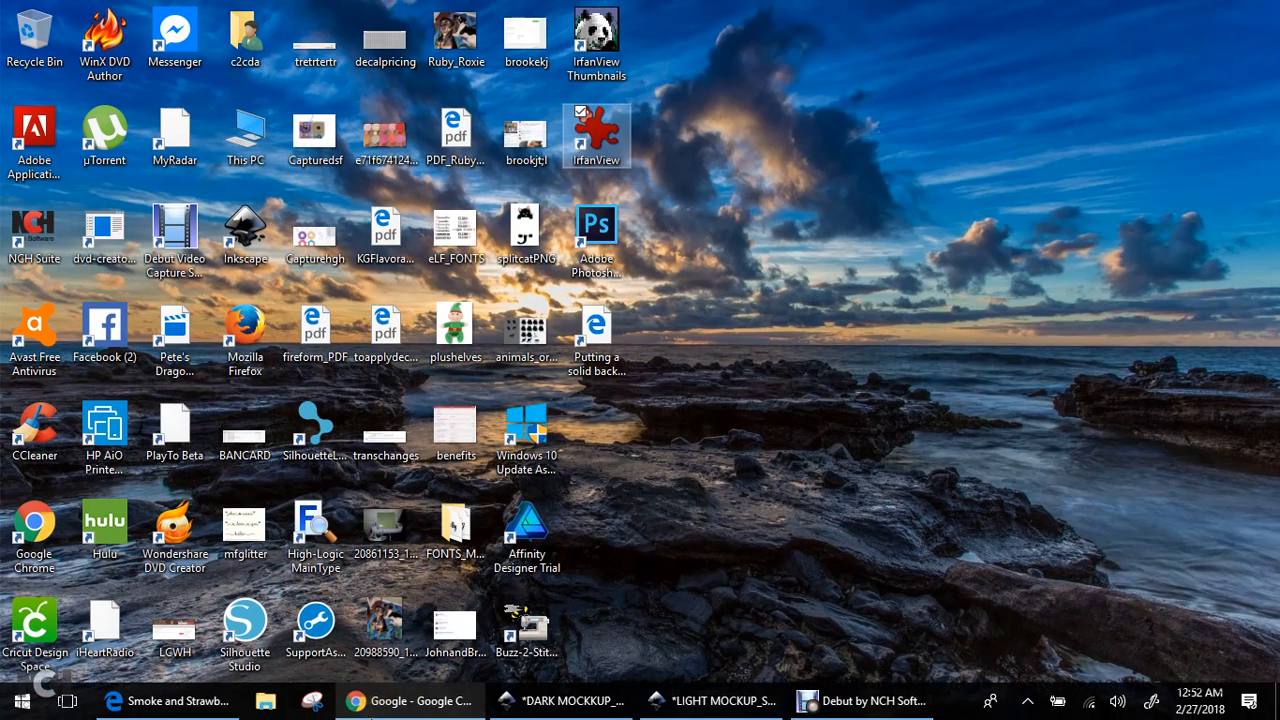
pyautogui.click(866, 704)
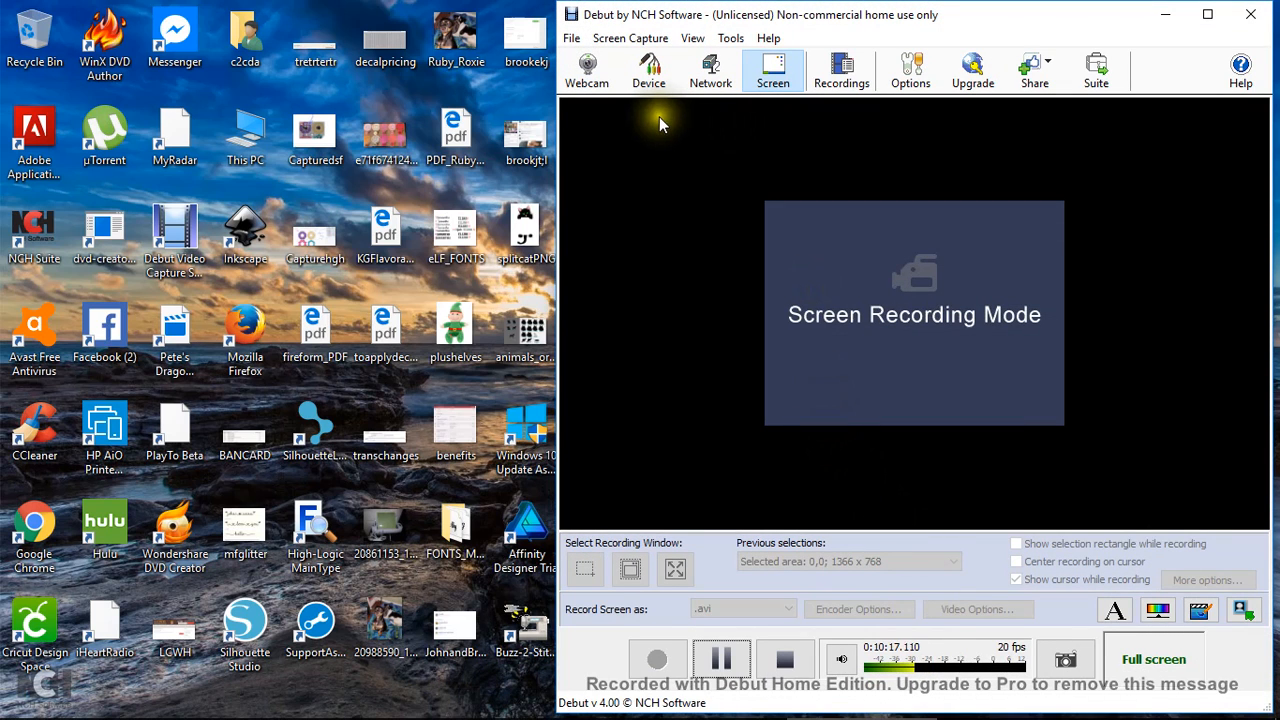